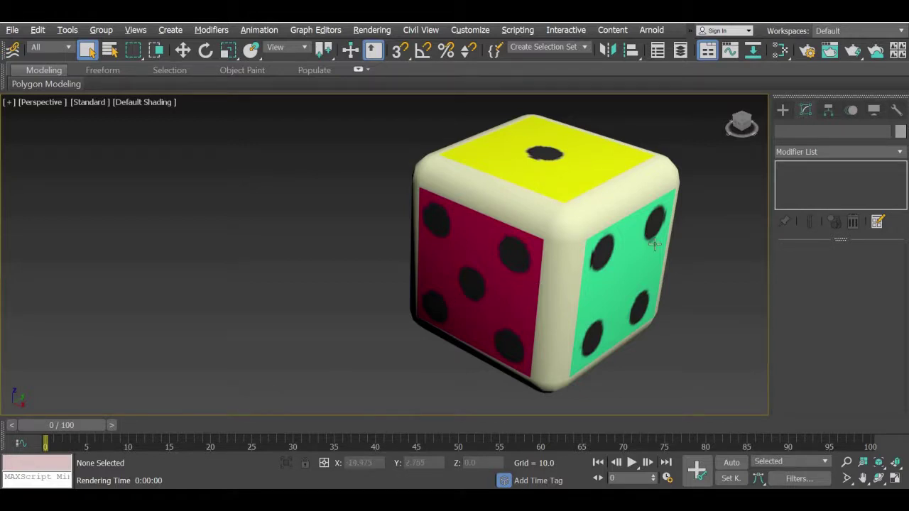
{"action": "left_click", "coordinate": [183, 49]}
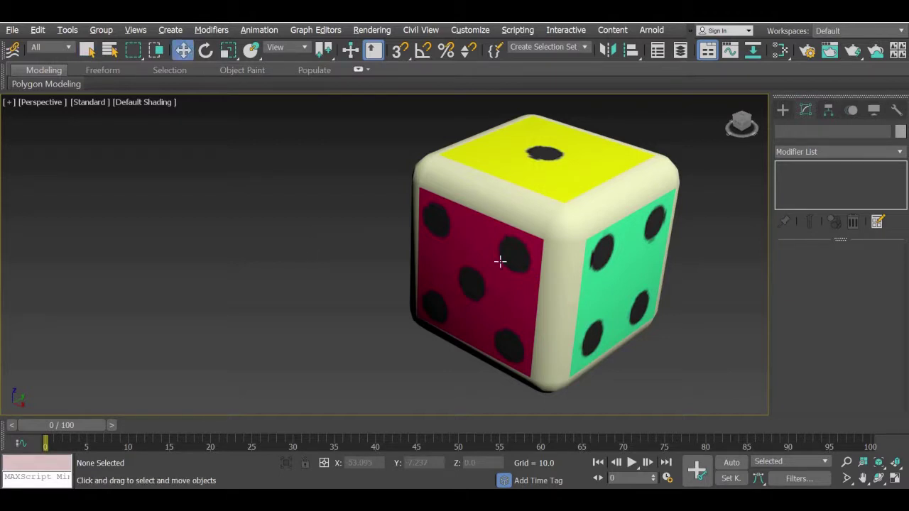
{"action": "mouse_move", "coordinate": [585, 228]}
{"action": "middle_mouse_down", "text": "alt"}
{"action": "mouse_move", "coordinate": [570, 244]}
{"action": "mouse_move", "coordinate": [580, 213]}
{"action": "mouse_move", "coordinate": [592, 229]}
{"action": "mouse_move", "coordinate": [589, 213]}
{"action": "mouse_move", "coordinate": [580, 226]}
{"action": "middle_mouse_up", "text": "alt"}
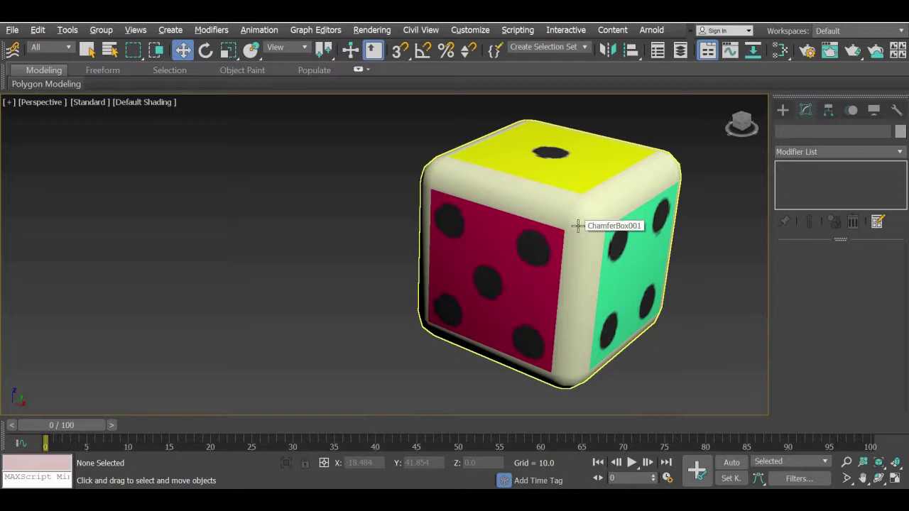
{"action": "middle_click_drag", "start_coordinate": [569, 231], "coordinate": [586, 214], "text": "alt"}
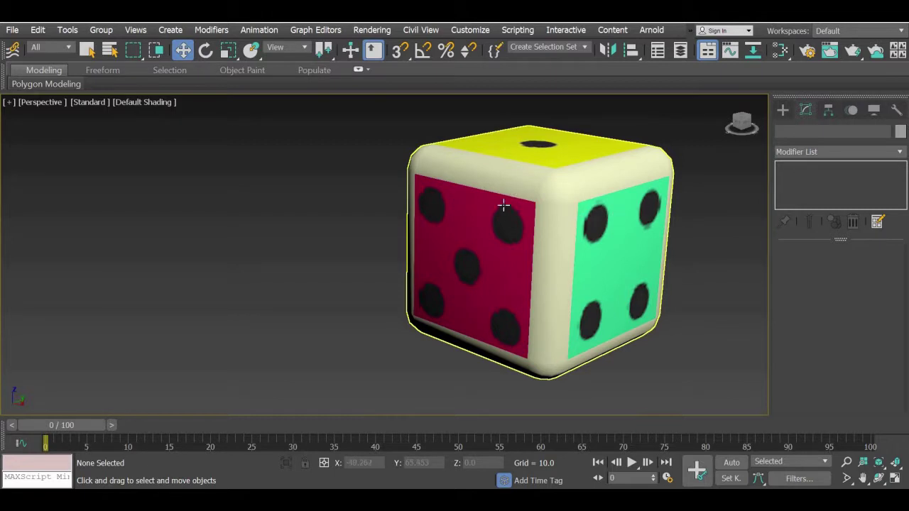
{"action": "middle_click_drag", "start_coordinate": [519, 225], "coordinate": [563, 254], "text": "alt"}
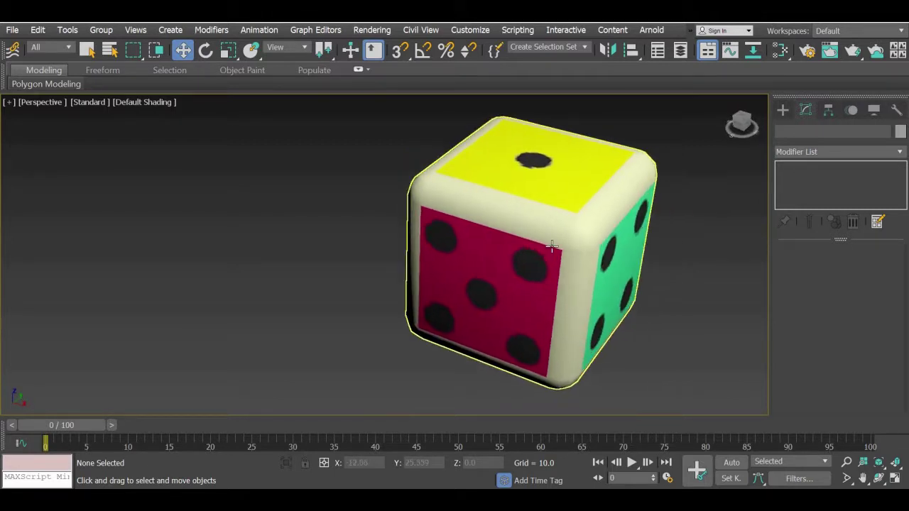
{"action": "left_click", "coordinate": [13, 30]}
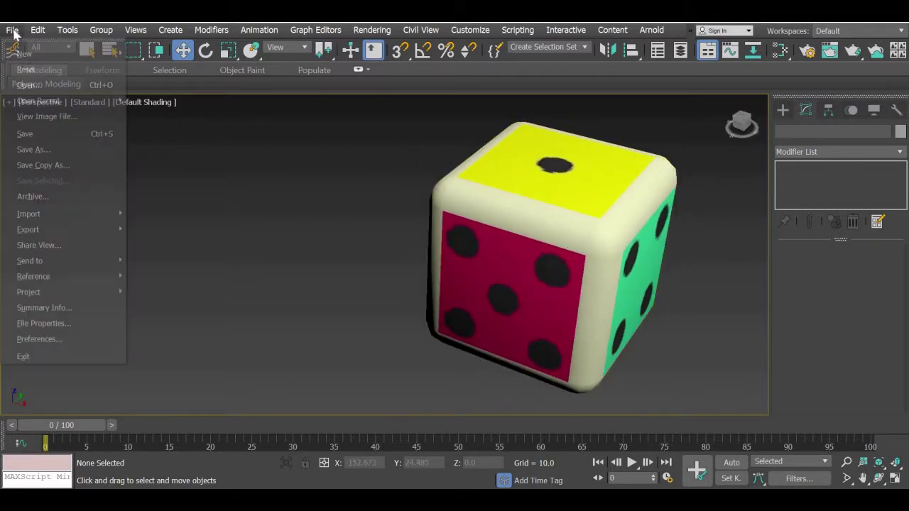
{"action": "left_click", "coordinate": [25, 69]}
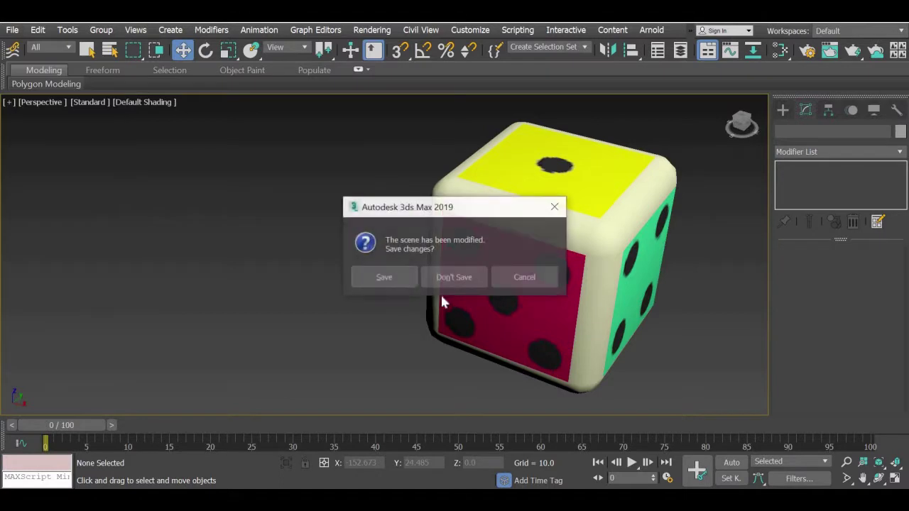
{"action": "left_click", "coordinate": [382, 278]}
{"action": "left_click", "coordinate": [463, 471]}
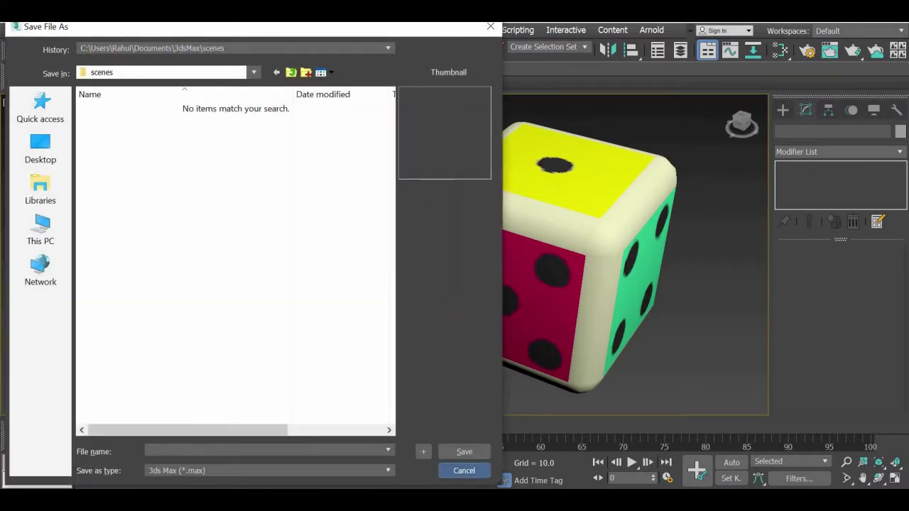
Step: Reset the scene without saving the changes to the finished dice
{"action": "left_click", "coordinate": [13, 31]}
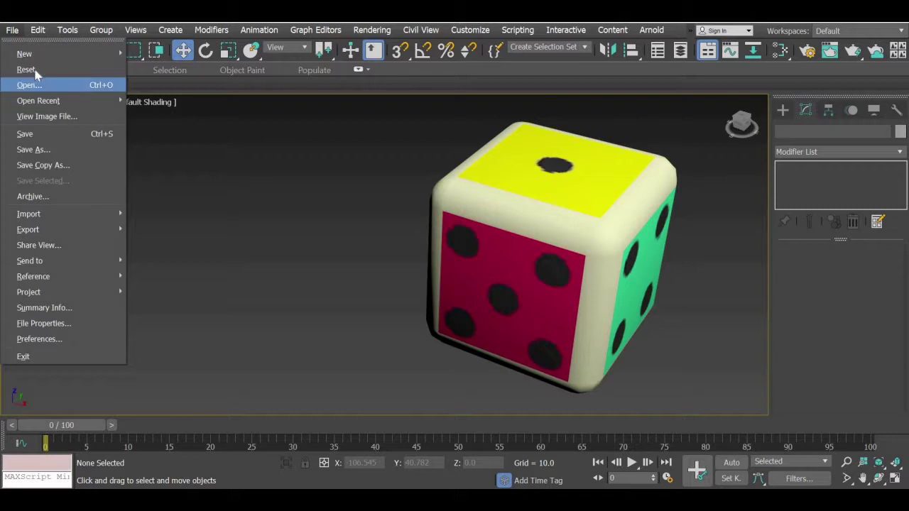
{"action": "left_click", "coordinate": [25, 70]}
{"action": "left_click", "coordinate": [444, 277]}
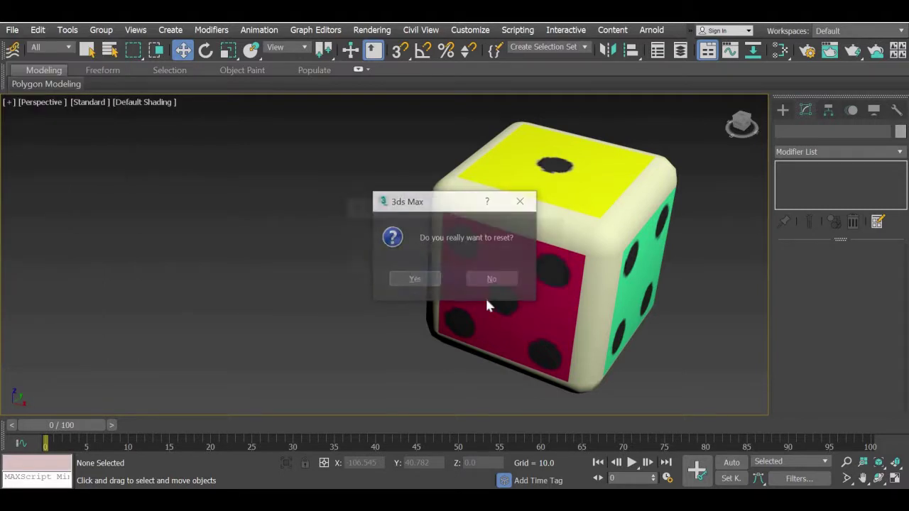
{"action": "left_click", "coordinate": [419, 279]}
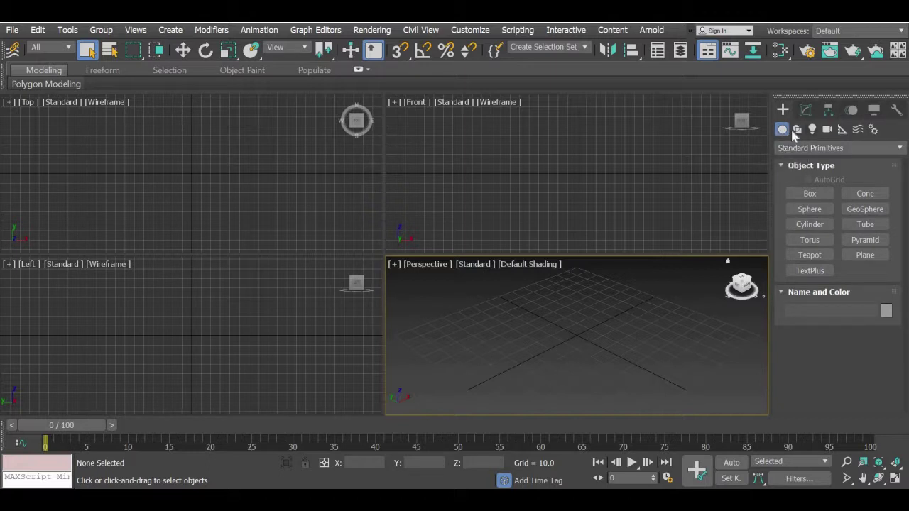
Step: Create an extended-primitive ChamferBox with the Cube method at the grid centre, about 30.3 units per side with a fillet of about 5.1
{"action": "left_click", "coordinate": [816, 148]}
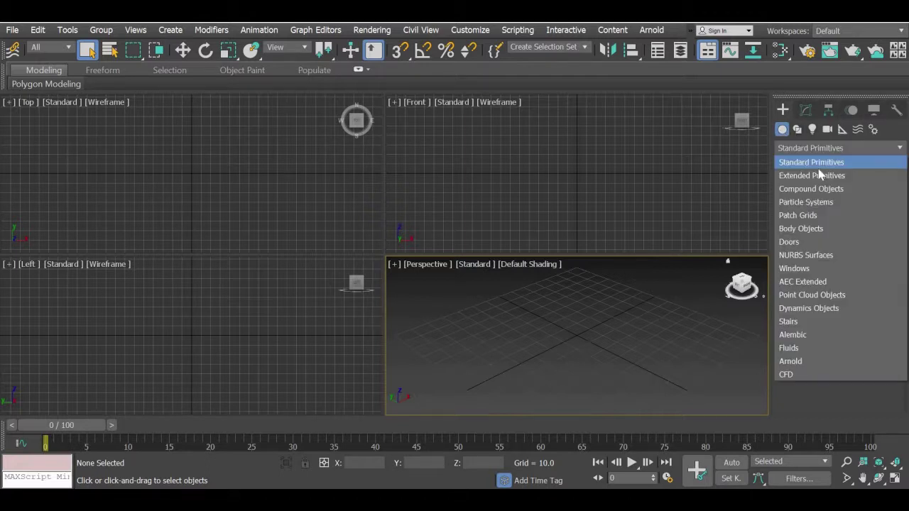
{"action": "left_click", "coordinate": [818, 178]}
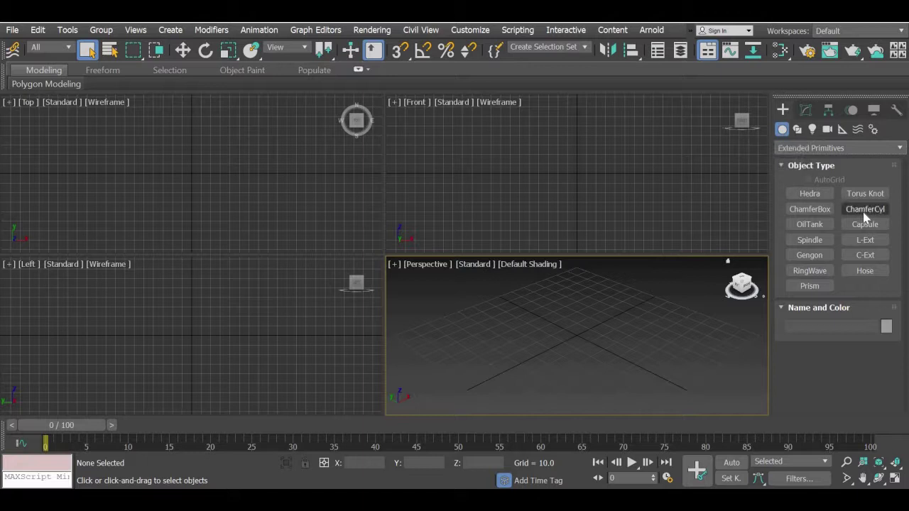
{"action": "left_click", "coordinate": [818, 209]}
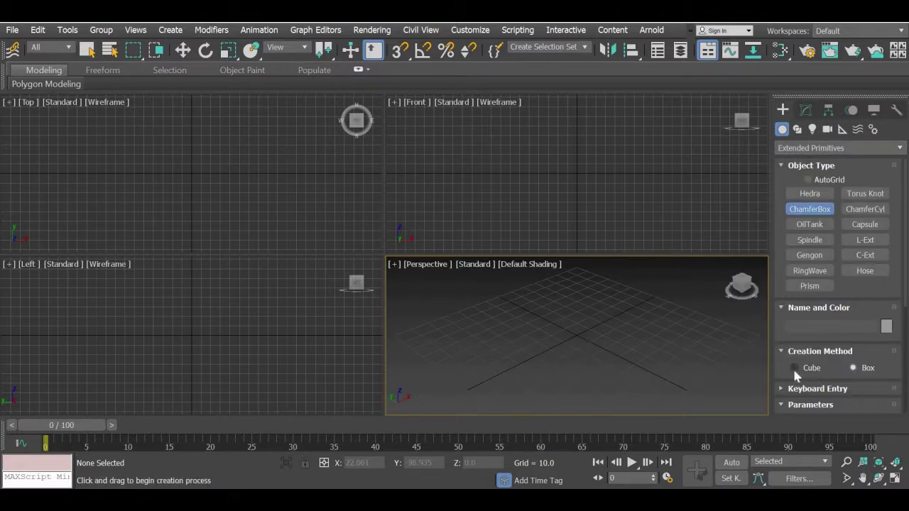
{"action": "left_click", "coordinate": [795, 368]}
{"action": "left_click_drag", "start_coordinate": [578, 334], "coordinate": [586, 348]}
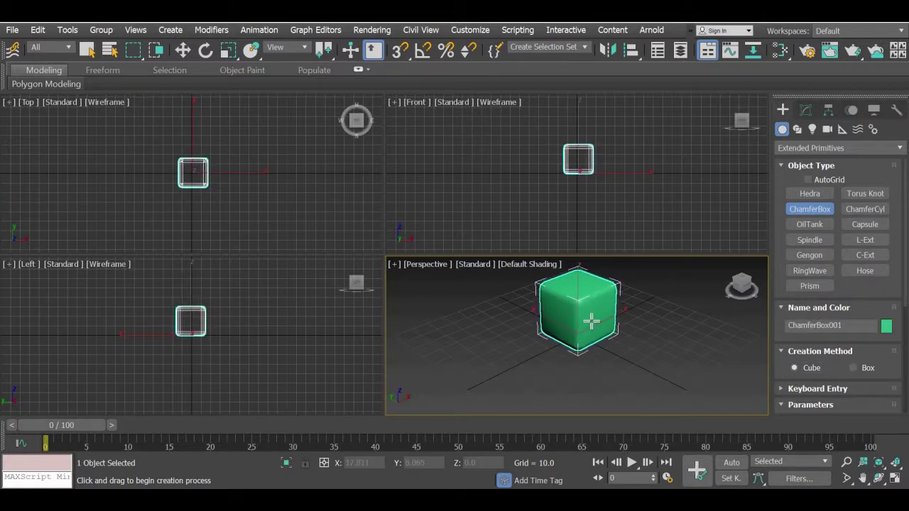
{"action": "left_click_drag", "start_coordinate": [591, 319], "coordinate": [592, 318]}
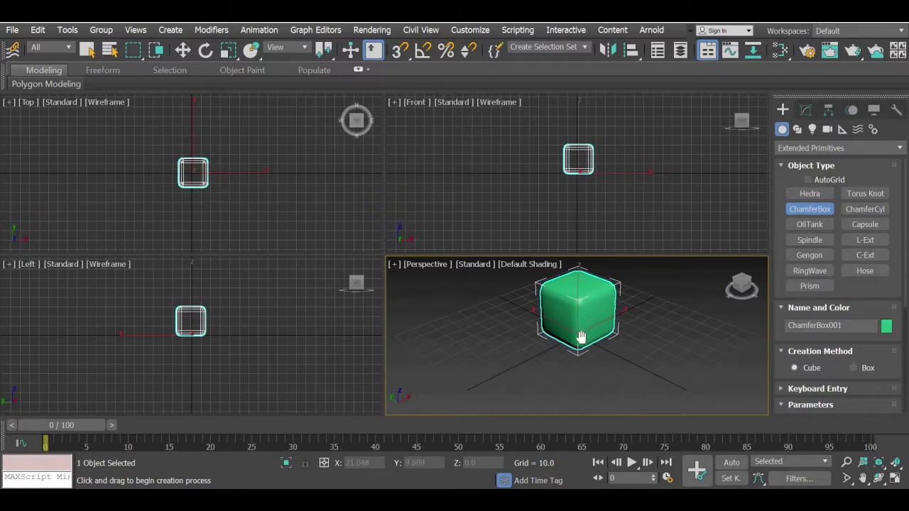
Step: Create a second cube-shaped ChamferBox about 32 units per side, without a fillet, in front of the green one
{"action": "middle_click_drag", "start_coordinate": [581, 337], "coordinate": [510, 338]}
{"action": "scroll", "coordinate": [581, 339], "scroll_direction": "up", "scroll_amount": 3}
{"action": "scroll", "coordinate": [581, 338], "scroll_direction": "down", "scroll_amount": 3}
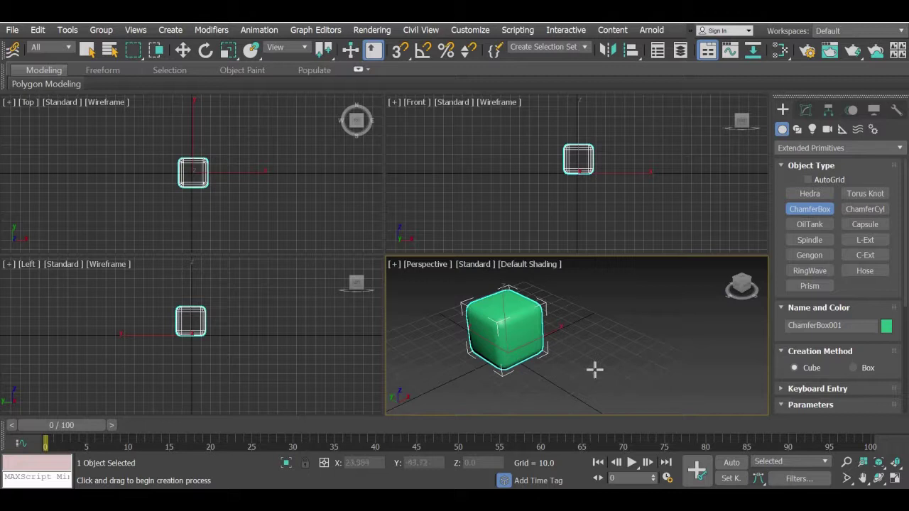
{"action": "scroll", "coordinate": [595, 369], "scroll_direction": "up", "scroll_amount": 3}
{"action": "middle_click_drag", "start_coordinate": [637, 370], "coordinate": [655, 355], "text": "alt"}
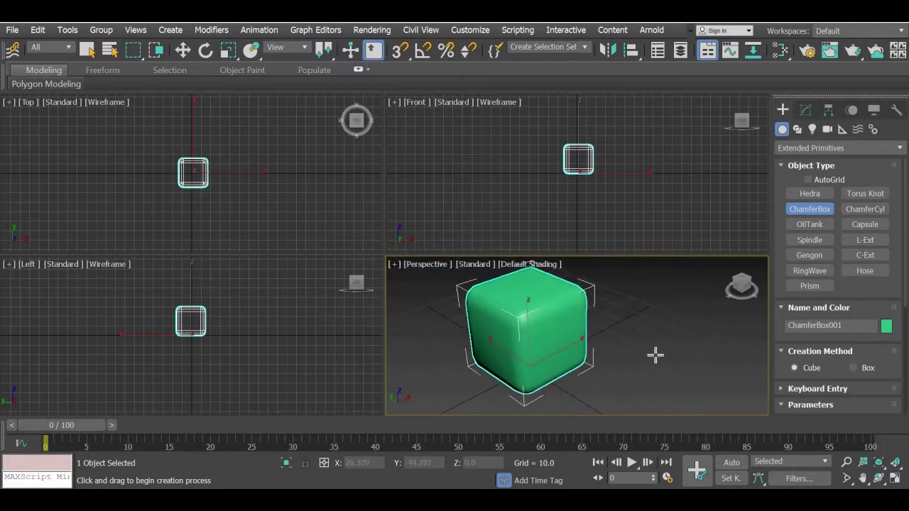
{"action": "middle_click_drag", "start_coordinate": [590, 347], "coordinate": [490, 321]}
{"action": "left_click_drag", "start_coordinate": [599, 346], "coordinate": [639, 386]}
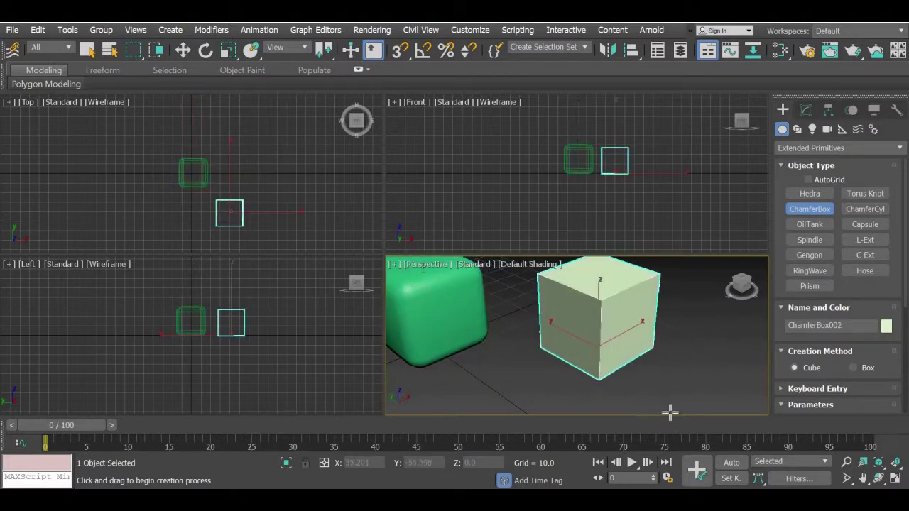
{"action": "right_click", "coordinate": [707, 392]}
{"action": "left_click_drag", "start_coordinate": [578, 340], "coordinate": [666, 406]}
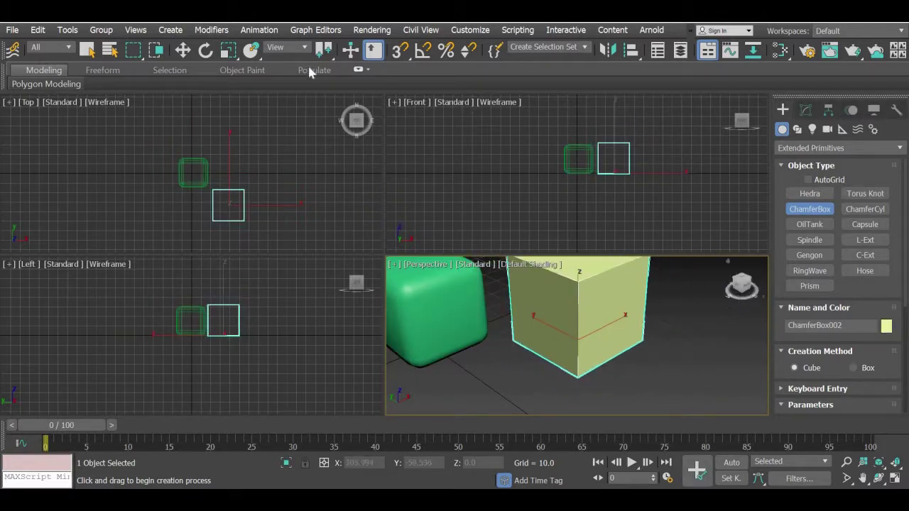
Step: Set the second chamfer box's fillet to 4.3, then delete that box
{"action": "left_click", "coordinate": [183, 50]}
{"action": "mouse_move", "coordinate": [644, 338]}
{"action": "middle_mouse_down"}
{"action": "mouse_move", "coordinate": [660, 377]}
{"action": "mouse_move", "coordinate": [652, 352]}
{"action": "middle_mouse_up"}
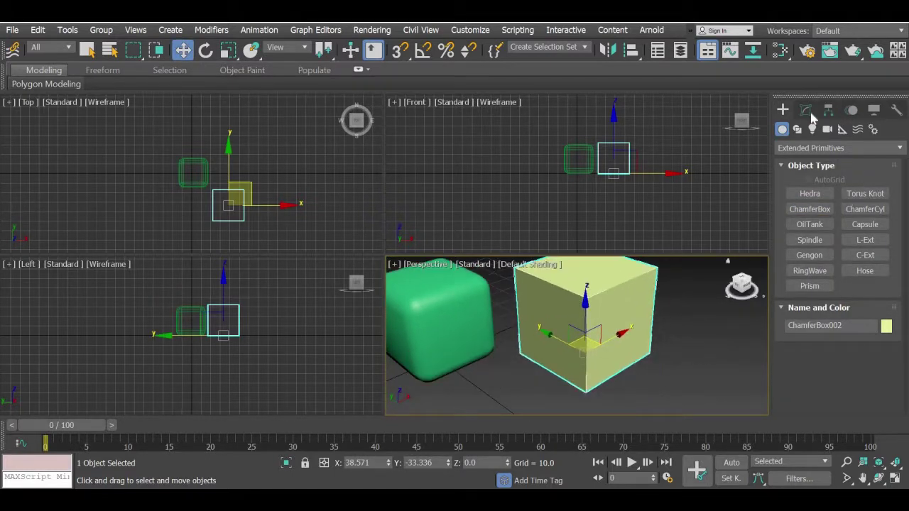
{"action": "left_click", "coordinate": [808, 112]}
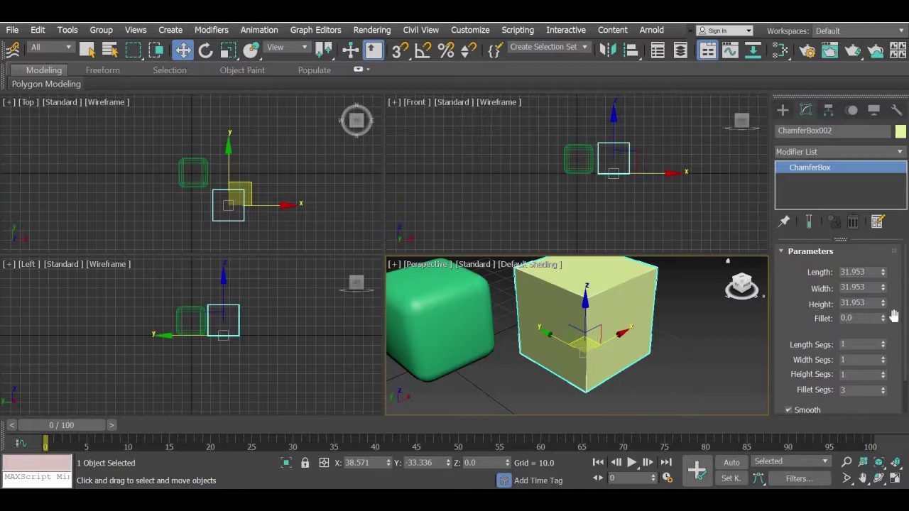
{"action": "left_click_drag", "start_coordinate": [884, 319], "coordinate": [101, 245]}
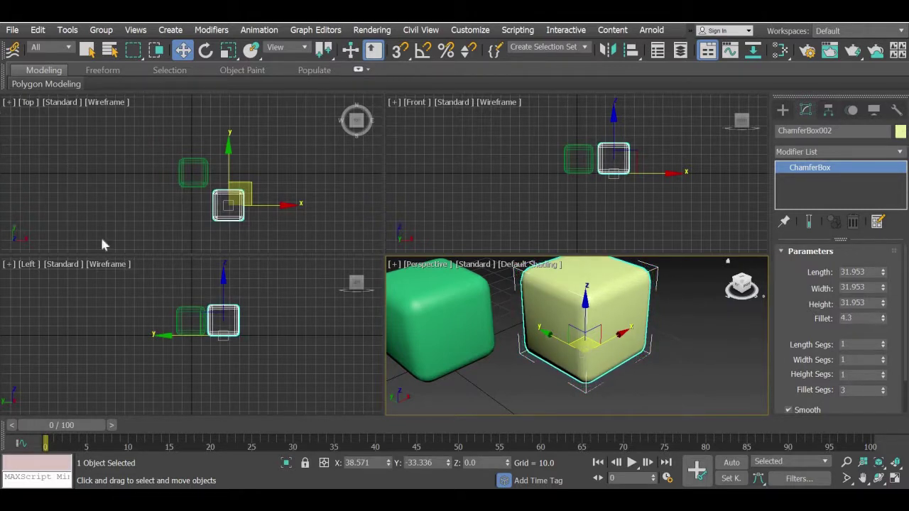
{"action": "middle_click_drag", "start_coordinate": [620, 353], "coordinate": [675, 361]}
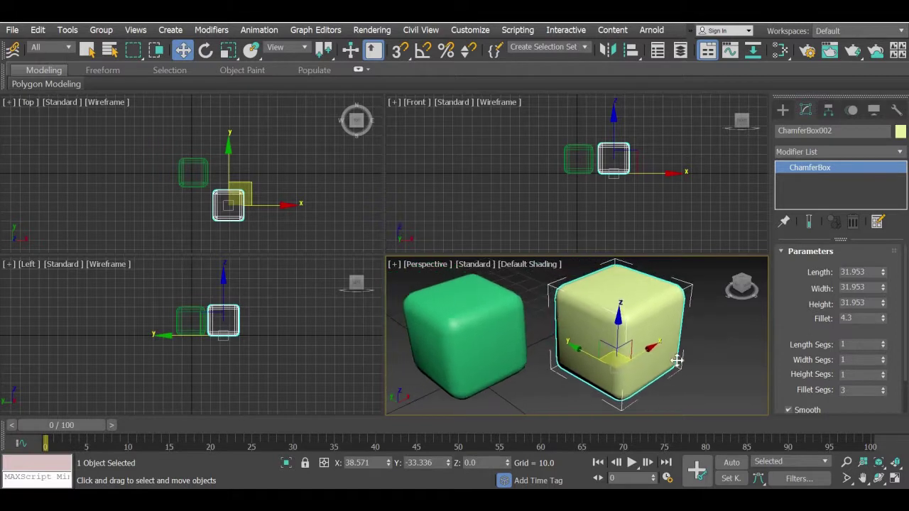
{"action": "key", "text": "Delete"}
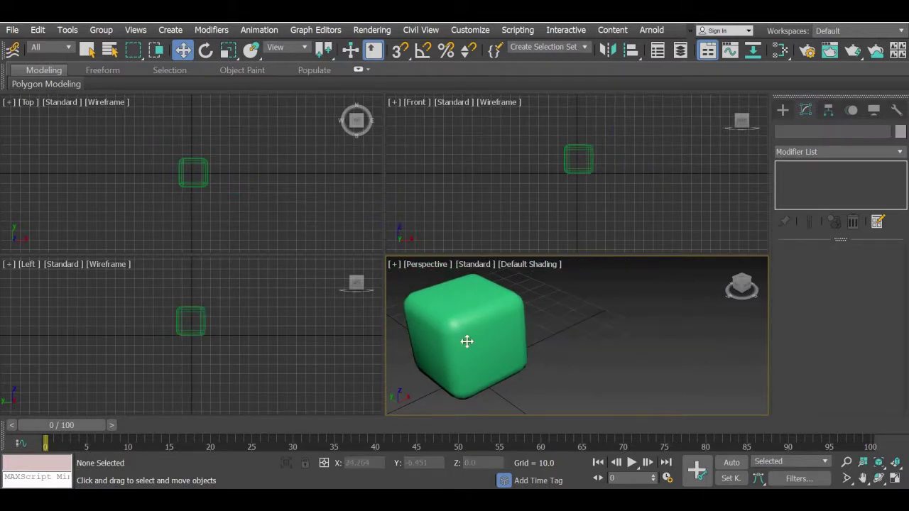
Step: Reduce the green chamfer box's fillet to 3.088
{"action": "left_click", "coordinate": [466, 341]}
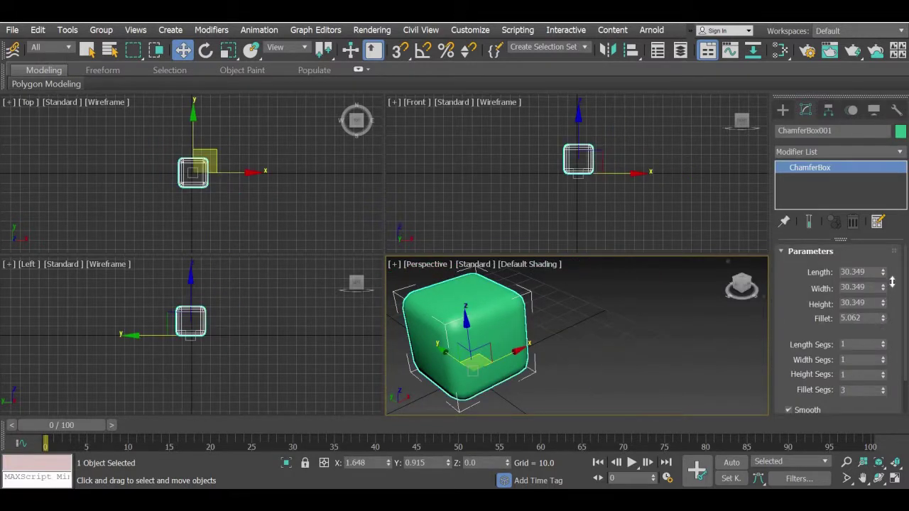
{"action": "left_click_drag", "start_coordinate": [892, 282], "coordinate": [894, 318]}
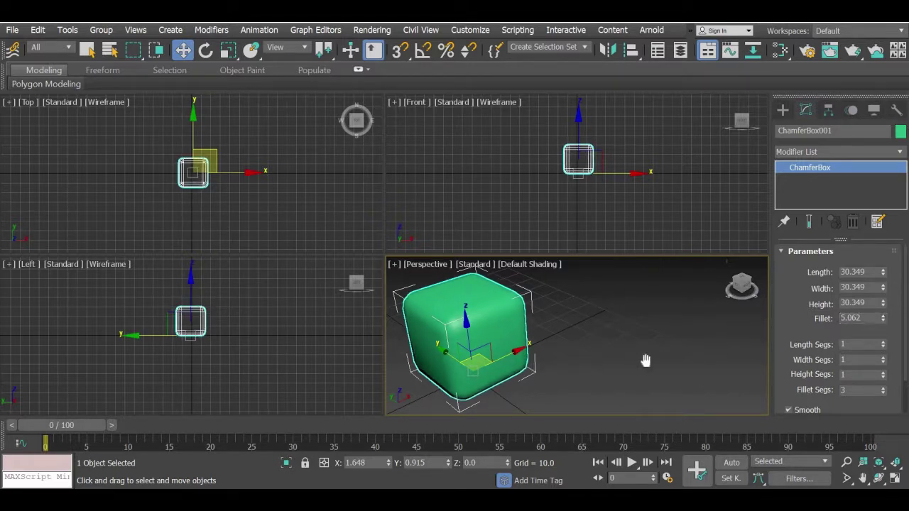
{"action": "key", "text": "z"}
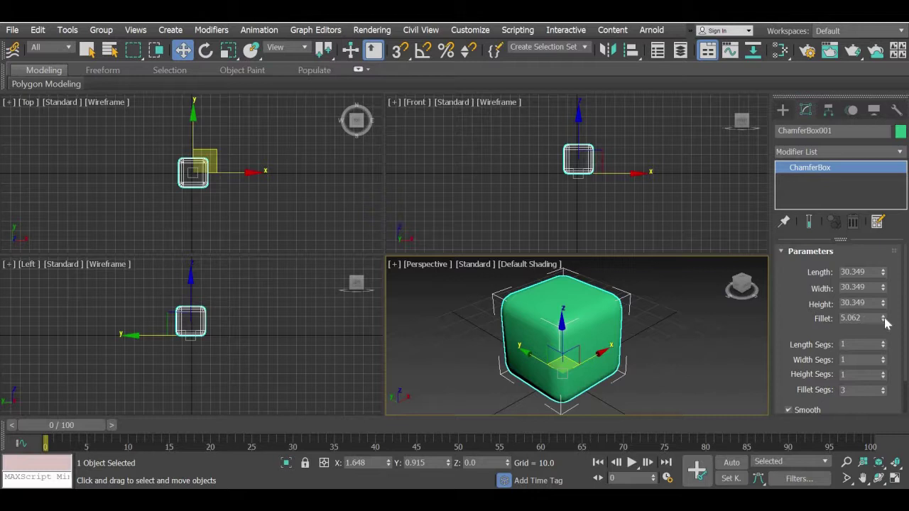
{"action": "left_click_drag", "start_coordinate": [883, 322], "coordinate": [884, 336]}
{"action": "left_click", "coordinate": [661, 361]}
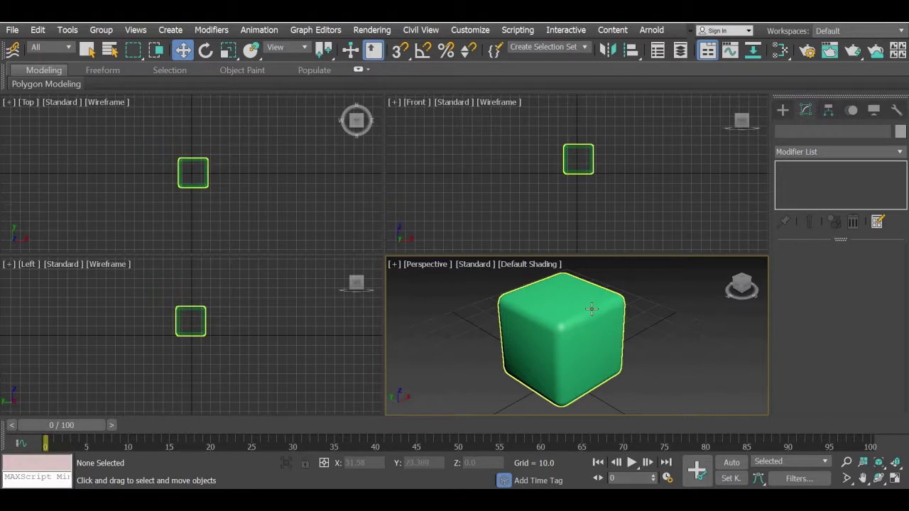
{"action": "scroll", "coordinate": [595, 338], "scroll_direction": "up", "scroll_amount": 3}
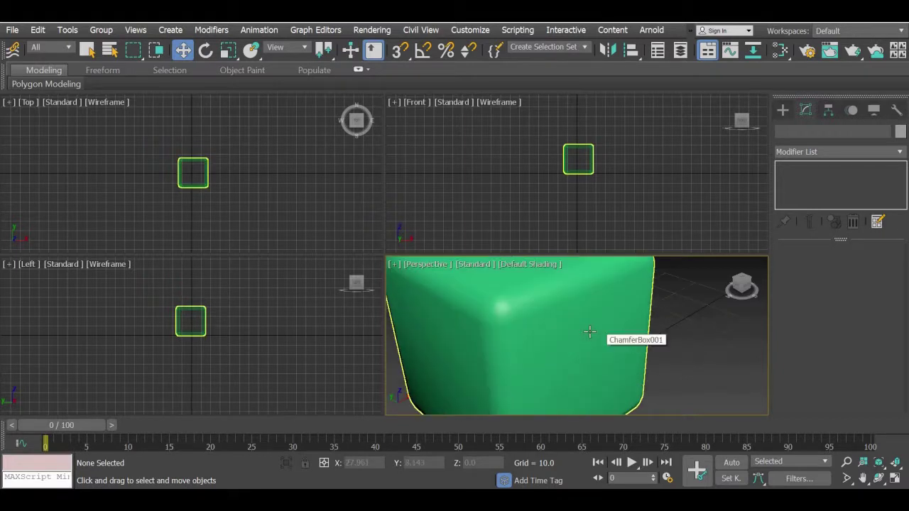
{"action": "scroll", "coordinate": [589, 330], "scroll_direction": "down", "scroll_amount": 2}
{"action": "left_click", "coordinate": [589, 331]}
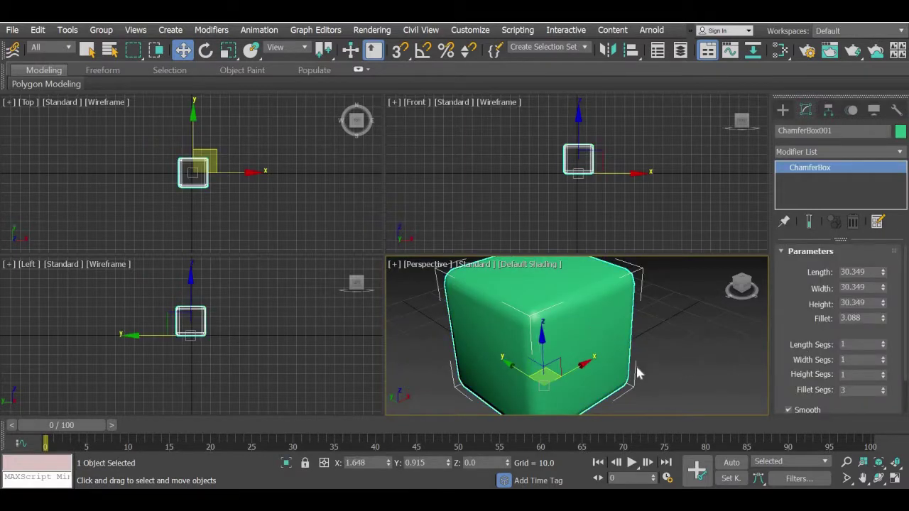
{"action": "scroll", "coordinate": [693, 376], "scroll_direction": "down", "scroll_amount": 3}
{"action": "middle_click_drag", "start_coordinate": [686, 375], "coordinate": [699, 372]}
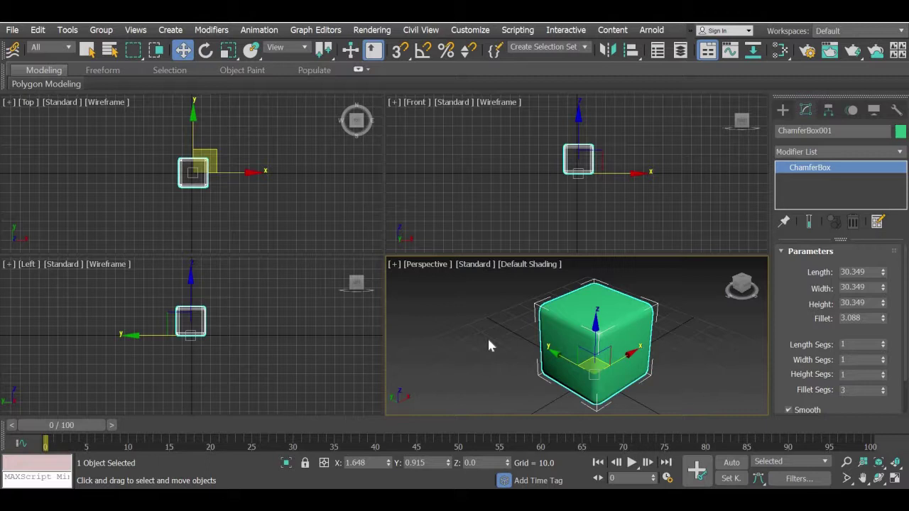
{"action": "middle_click_drag", "start_coordinate": [523, 328], "coordinate": [554, 315]}
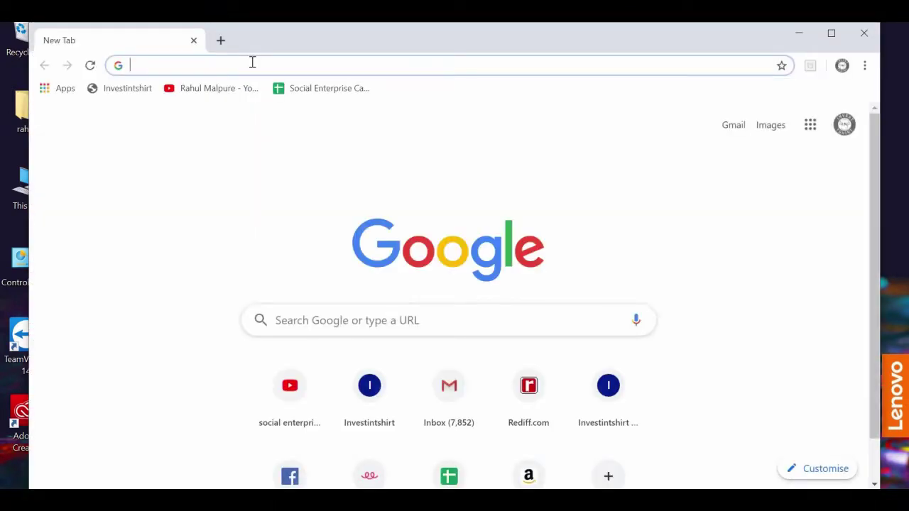
Step: In the Chrome browser, search Google for "dice texture map" and show the image results
{"action": "type", "text": "dice tex"}
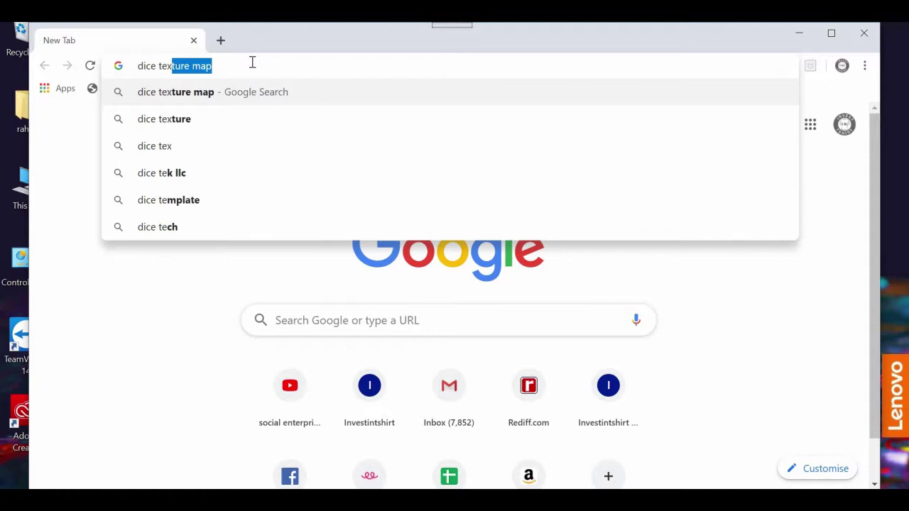
{"action": "type", "text": "ture map"}
{"action": "key", "text": "Return"}
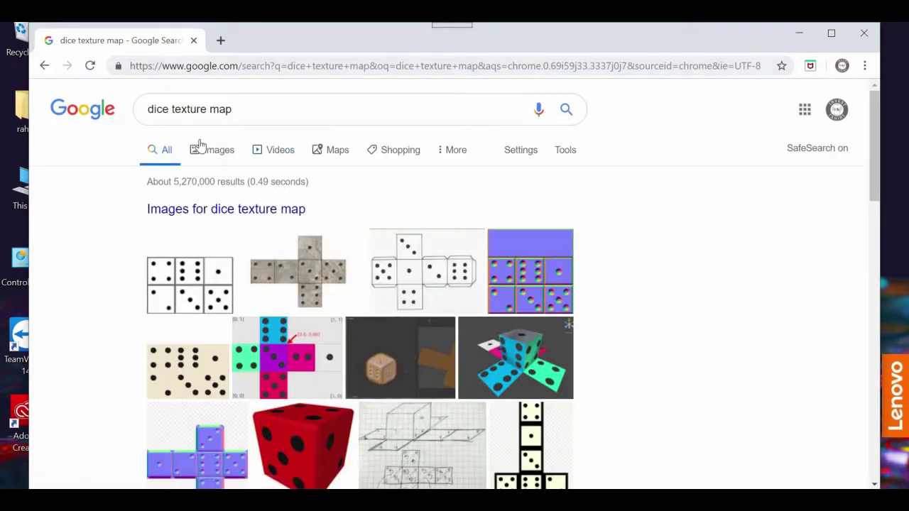
{"action": "left_click", "coordinate": [545, 329]}
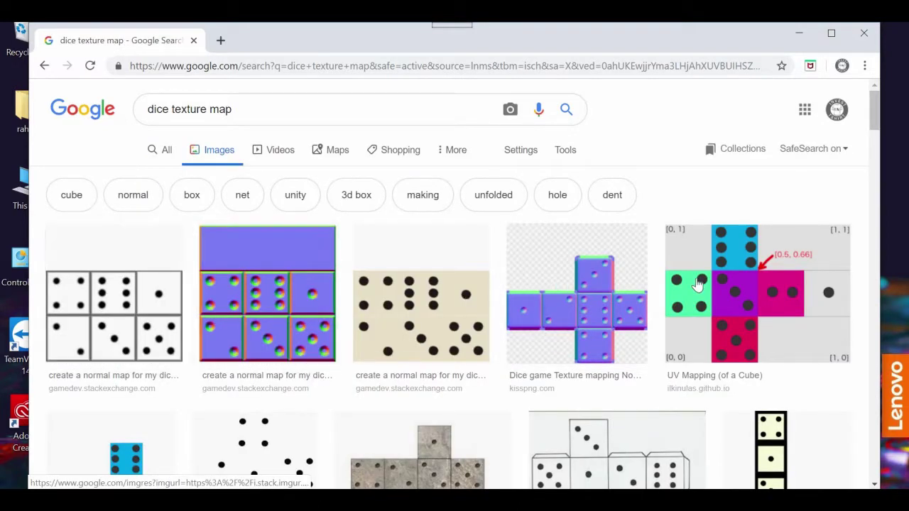
Step: Open the 1024 × 1024 coloured cross-shaped dice map from the image results, and in 3ds Max deselect the green chamfer box
{"action": "scroll", "coordinate": [124, 348], "scroll_direction": "down", "scroll_amount": 2}
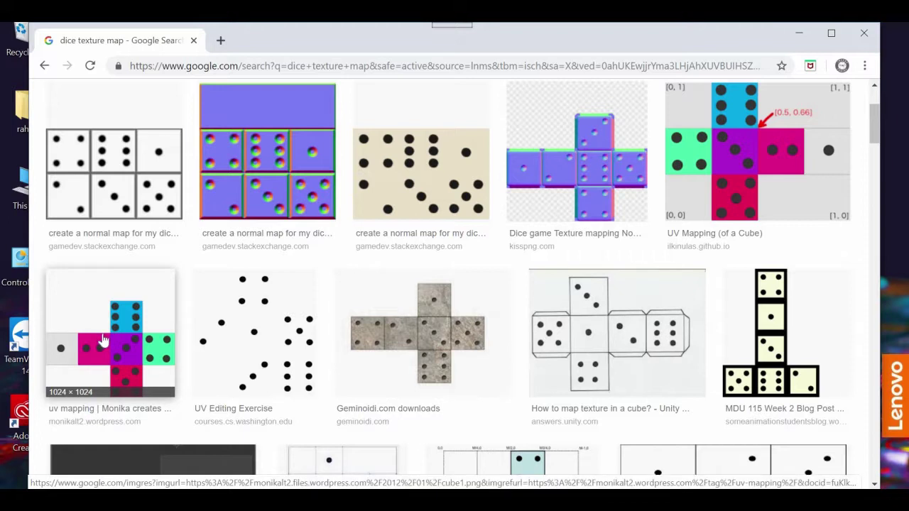
{"action": "left_click", "coordinate": [103, 341]}
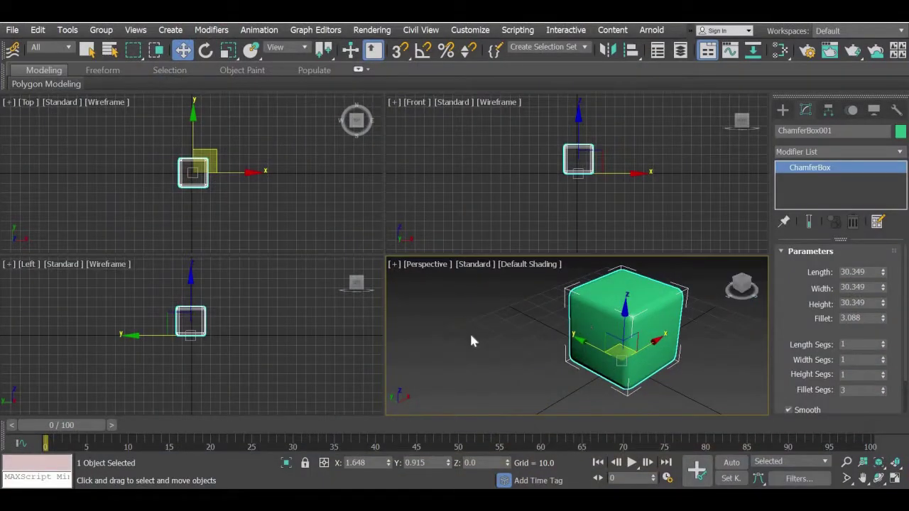
{"action": "left_click", "coordinate": [470, 339]}
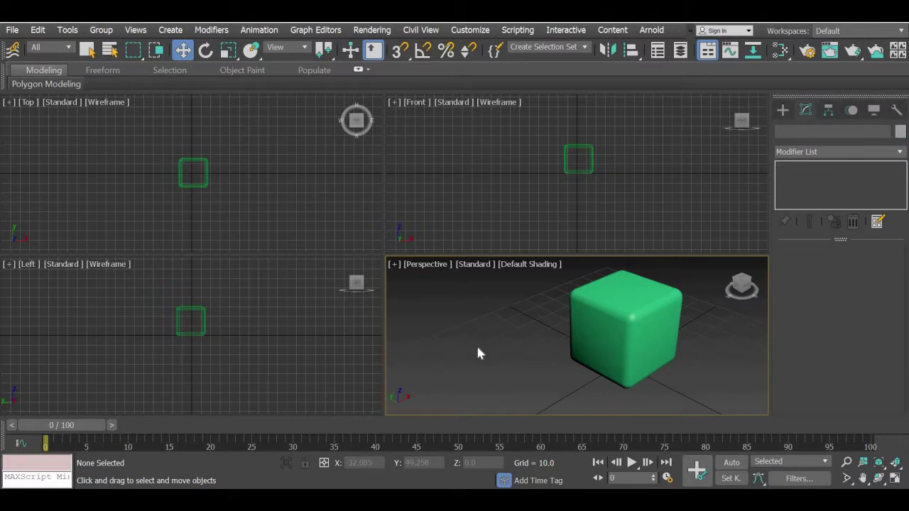
{"action": "key", "text": "m"}
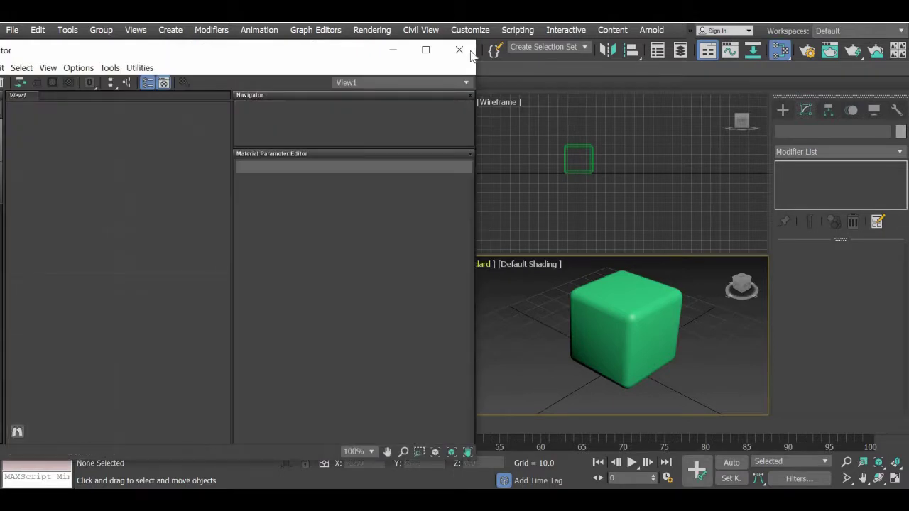
{"action": "left_click", "coordinate": [459, 50]}
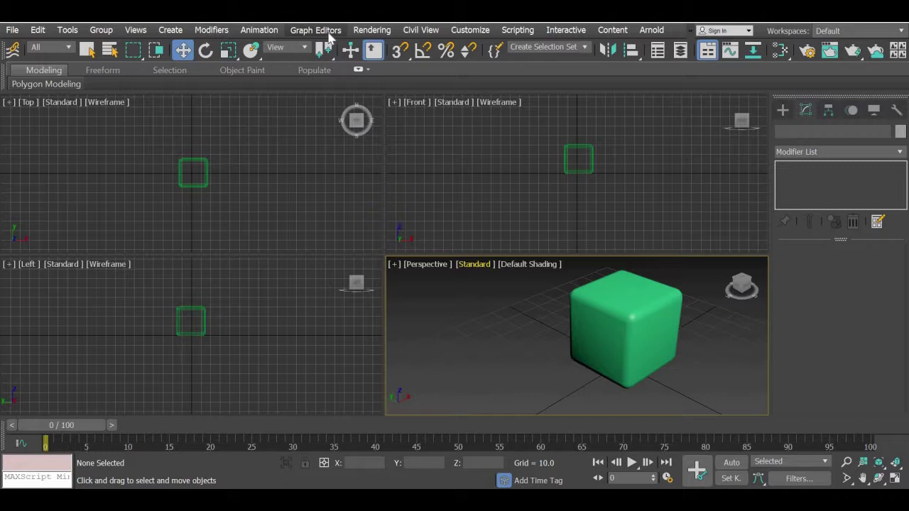
{"action": "left_click", "coordinate": [374, 31]}
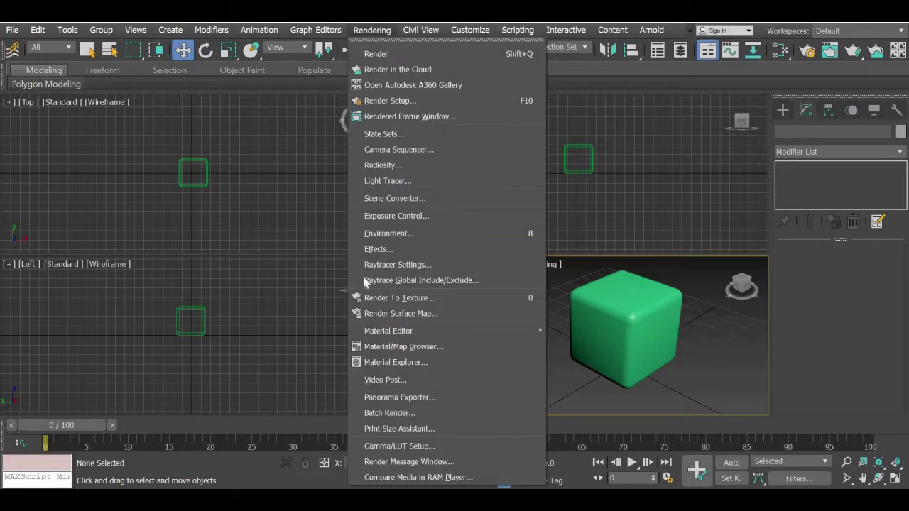
{"action": "mouse_move", "coordinate": [398, 331]}
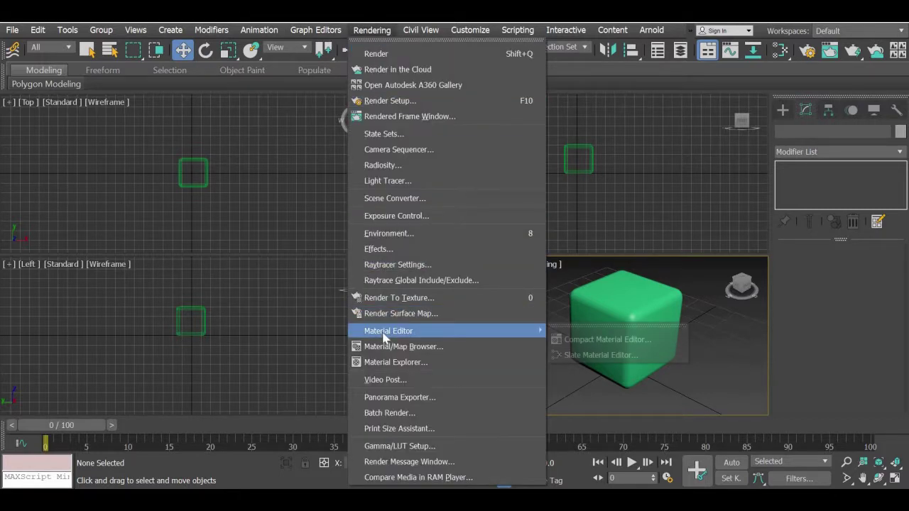
{"action": "left_click", "coordinate": [613, 343]}
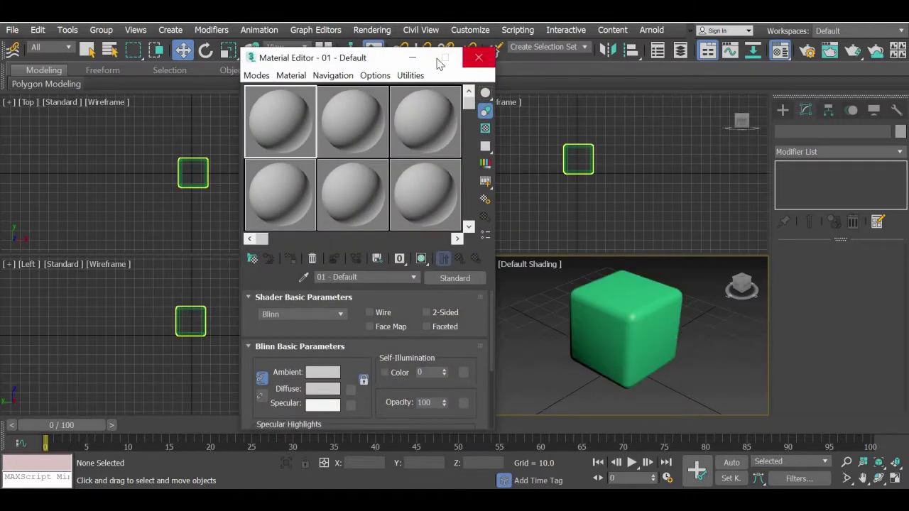
{"action": "left_click", "coordinate": [478, 56]}
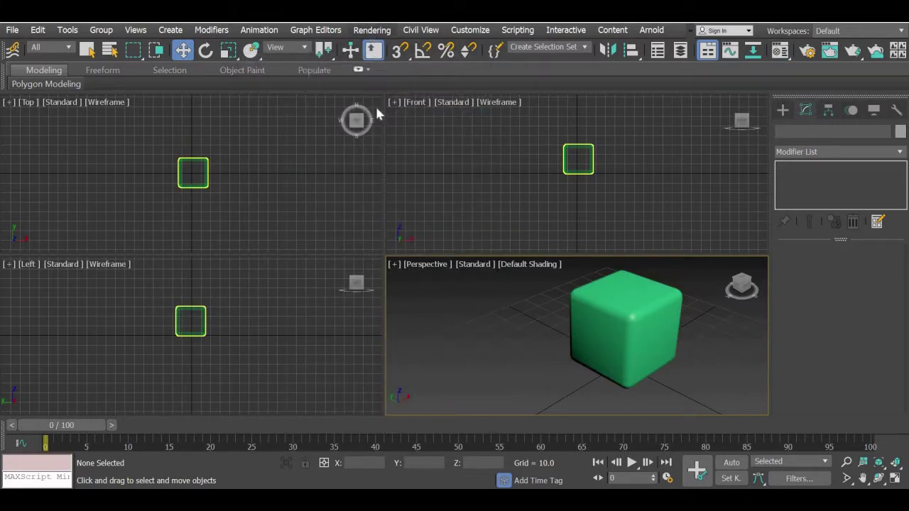
Step: In the Slate Material Editor, create a Standard scanline material and assign it to the green chamfer box
{"action": "left_click", "coordinate": [372, 30]}
{"action": "mouse_move", "coordinate": [497, 331]}
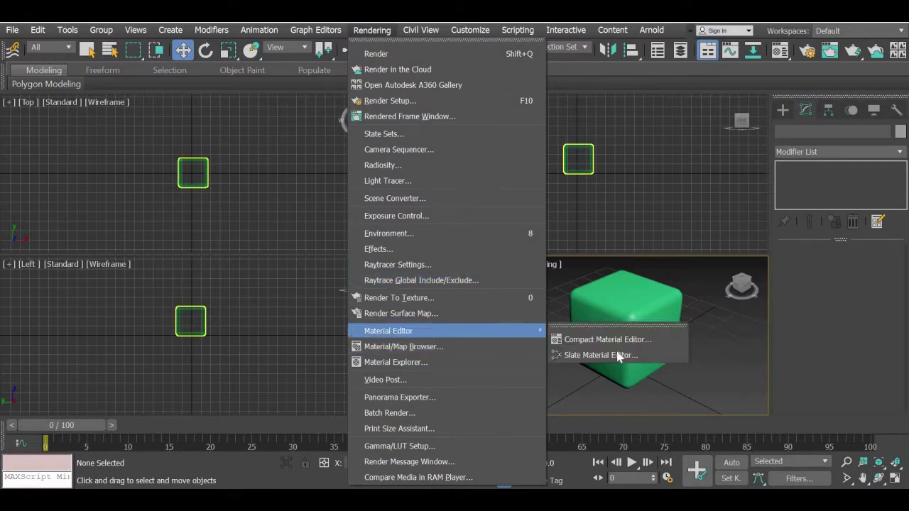
{"action": "left_click", "coordinate": [609, 355]}
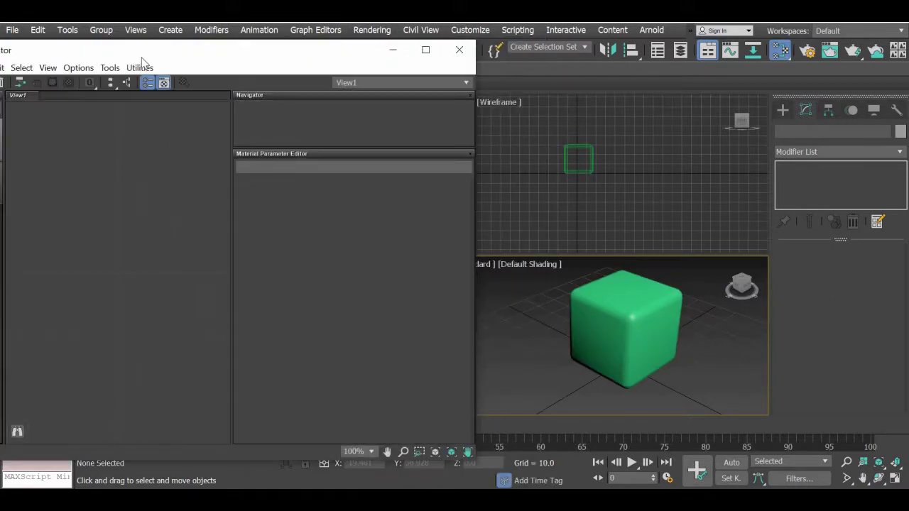
{"action": "left_click_drag", "start_coordinate": [128, 54], "coordinate": [200, 59]}
{"action": "middle_click_drag", "start_coordinate": [652, 337], "coordinate": [678, 347]}
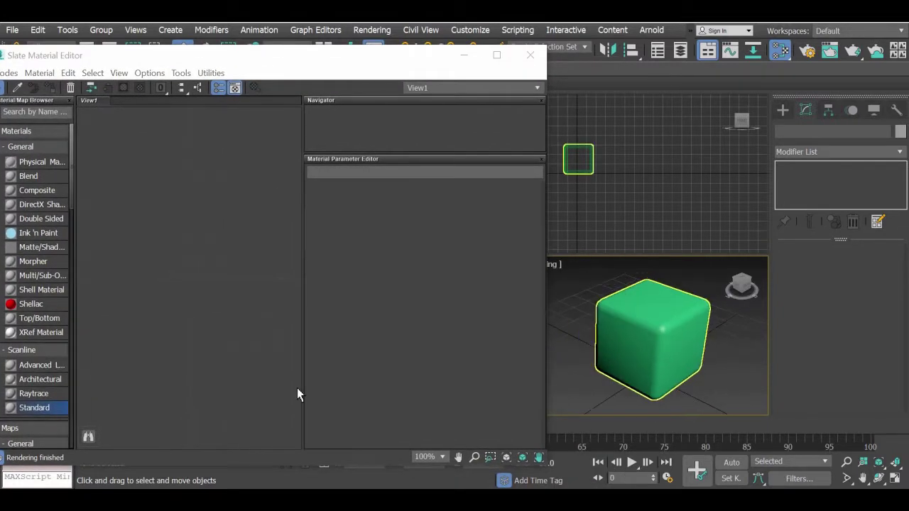
{"action": "left_click_drag", "start_coordinate": [64, 410], "coordinate": [198, 226]}
{"action": "left_click_drag", "start_coordinate": [234, 279], "coordinate": [604, 382]}
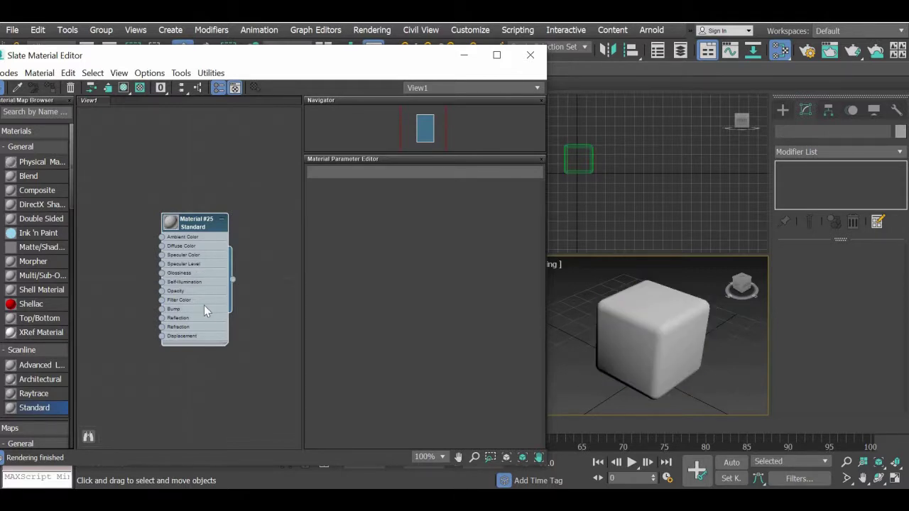
Step: Connect a Bitmap map to the material's Diffuse Color, using the "download" dice image from the "project 7 - texture mapping" folder
{"action": "scroll", "coordinate": [204, 305], "scroll_direction": "up", "scroll_amount": 4}
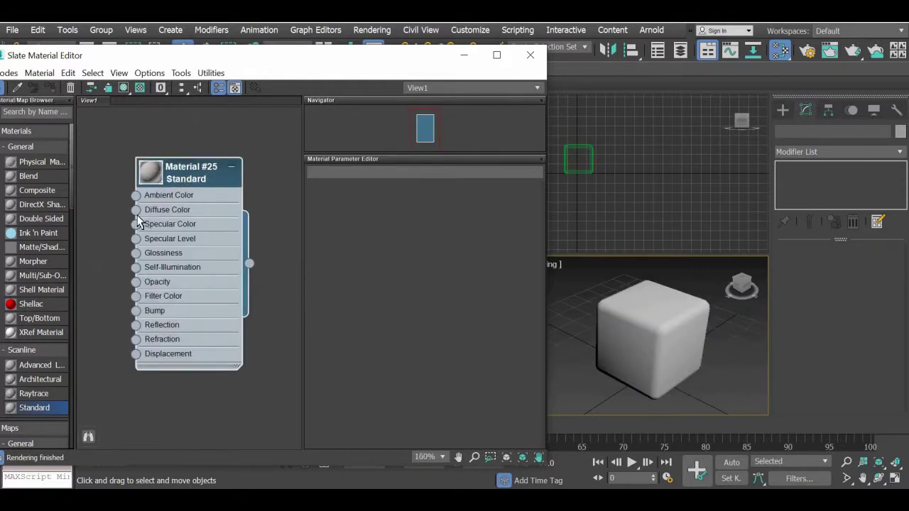
{"action": "middle_click_drag", "start_coordinate": [147, 213], "coordinate": [192, 213]}
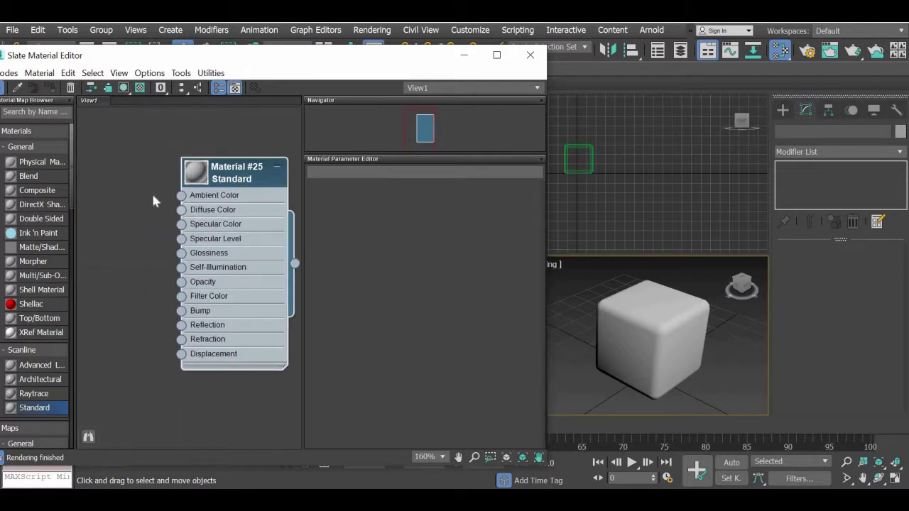
{"action": "left_click_drag", "start_coordinate": [122, 174], "coordinate": [123, 175]}
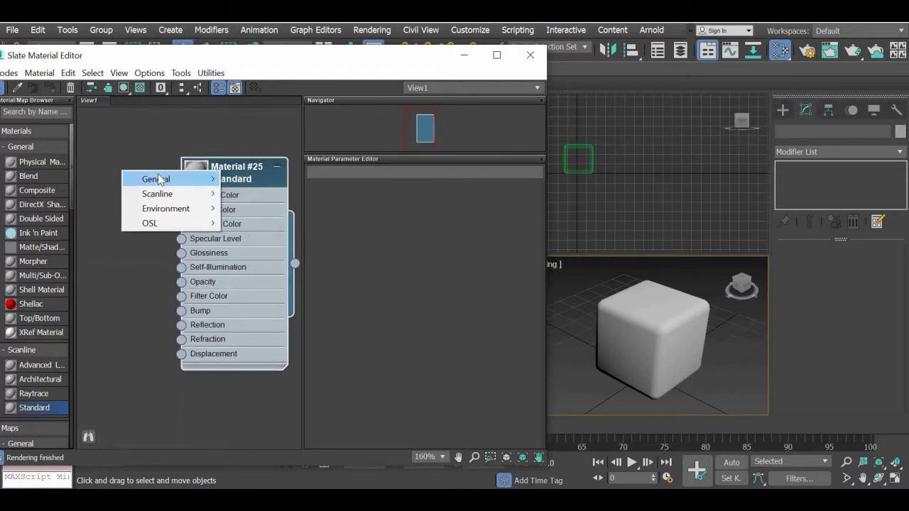
{"action": "mouse_move", "coordinate": [158, 179]}
{"action": "left_click", "coordinate": [245, 43]}
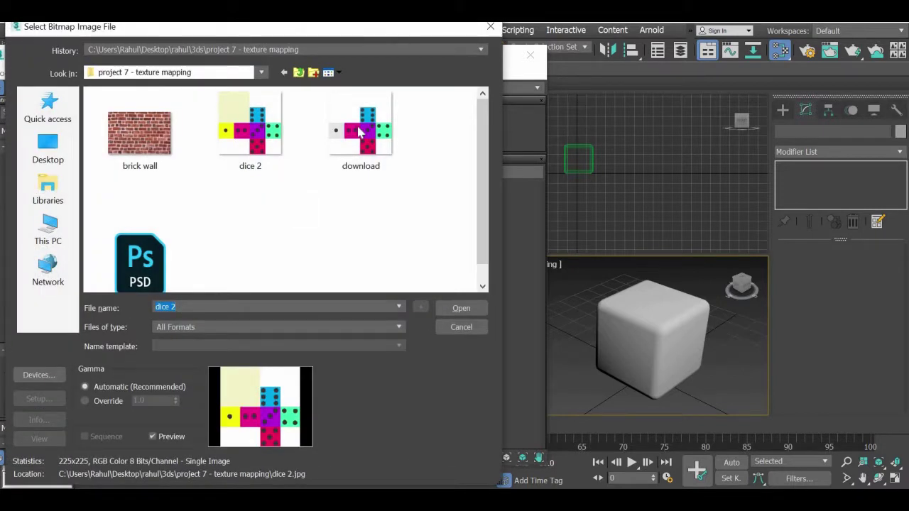
{"action": "double_click", "coordinate": [360, 132]}
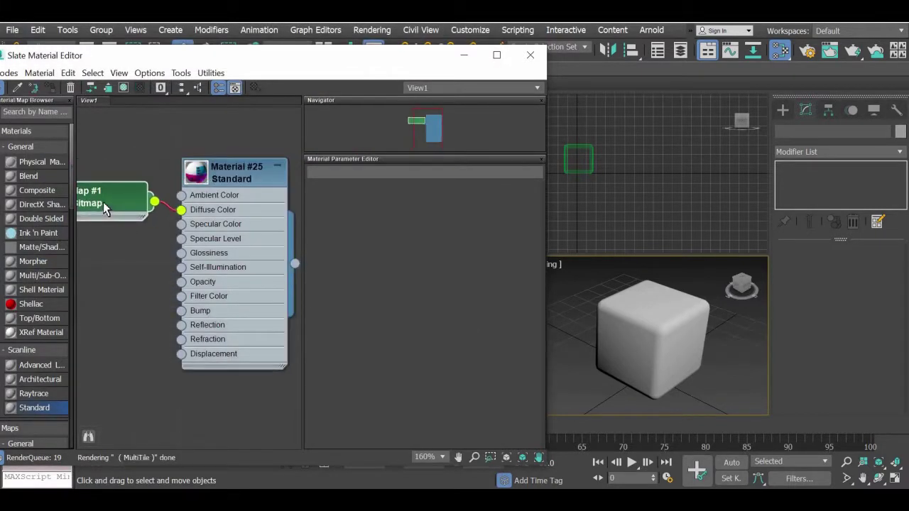
Step: Select the chamfer box and show its shaded material in the viewport
{"action": "left_click", "coordinate": [656, 328]}
{"action": "left_click", "coordinate": [655, 328]}
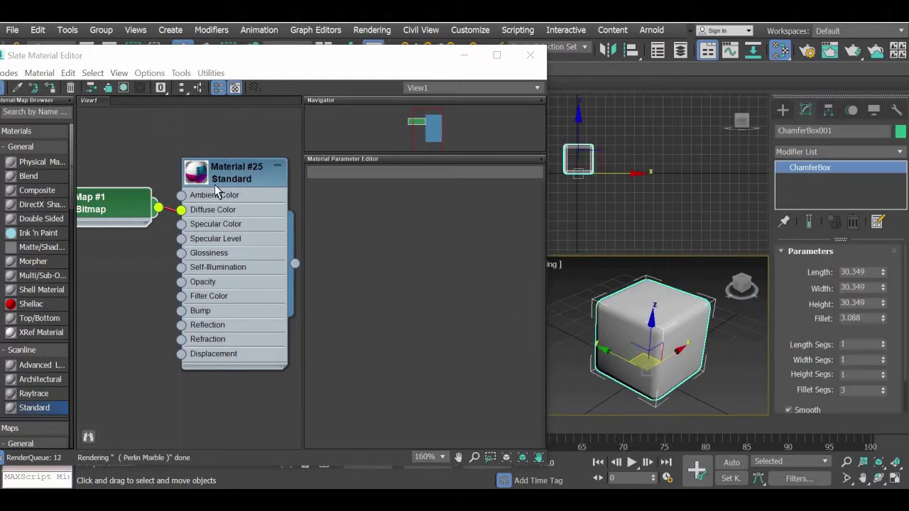
{"action": "right_click", "coordinate": [235, 179]}
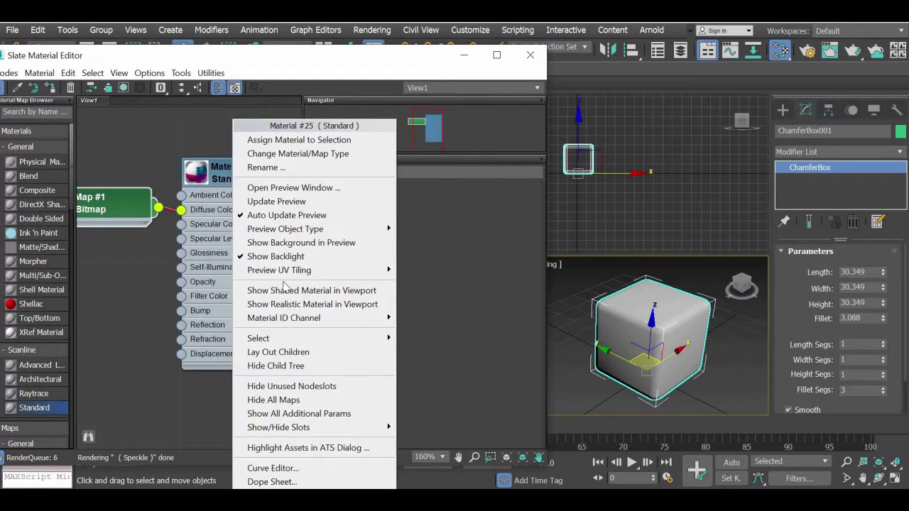
{"action": "left_click", "coordinate": [291, 290]}
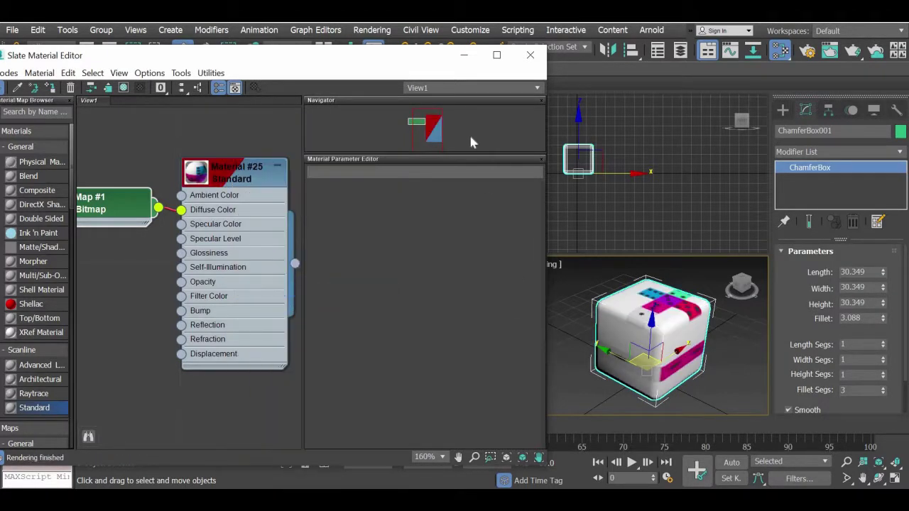
Step: Maximize the Perspective viewport and add an Unwrap UVW modifier to the chamfer box
{"action": "middle_click_drag", "start_coordinate": [601, 381], "coordinate": [688, 361]}
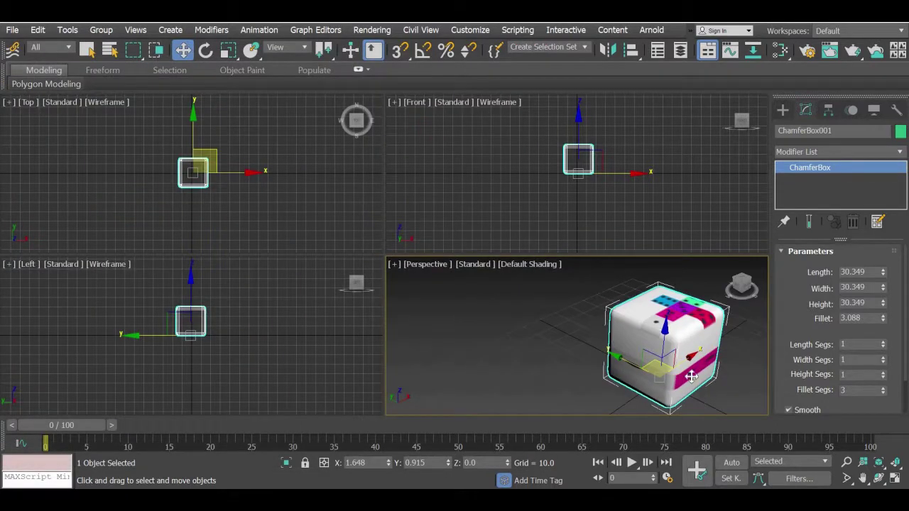
{"action": "left_click", "coordinate": [896, 481]}
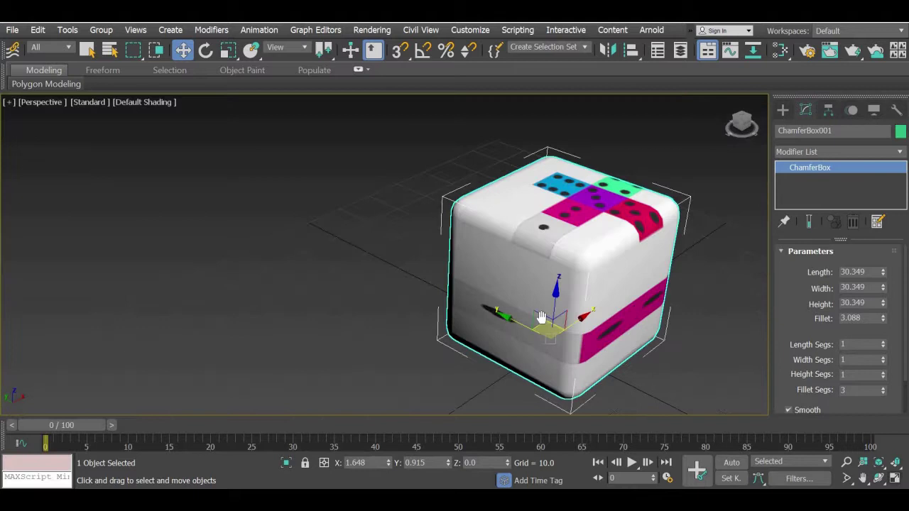
{"action": "key", "text": "z"}
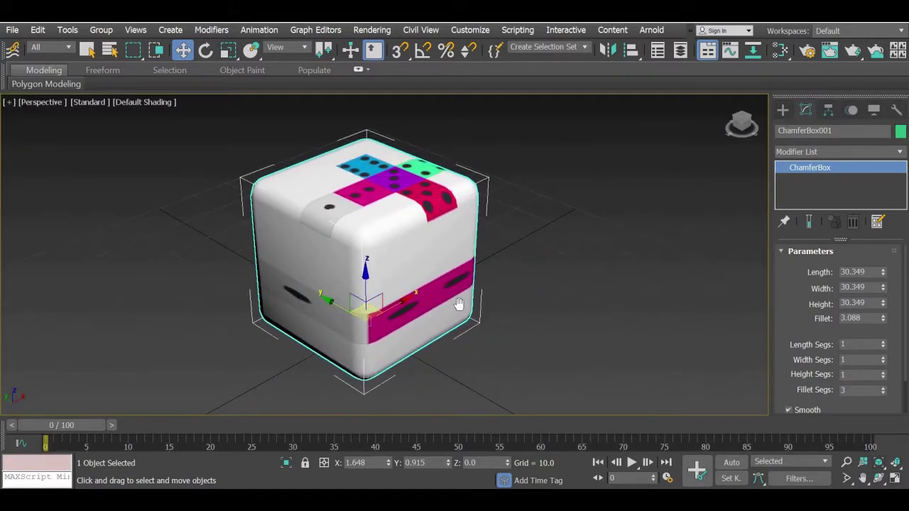
{"action": "middle_click_drag", "start_coordinate": [459, 304], "coordinate": [473, 246]}
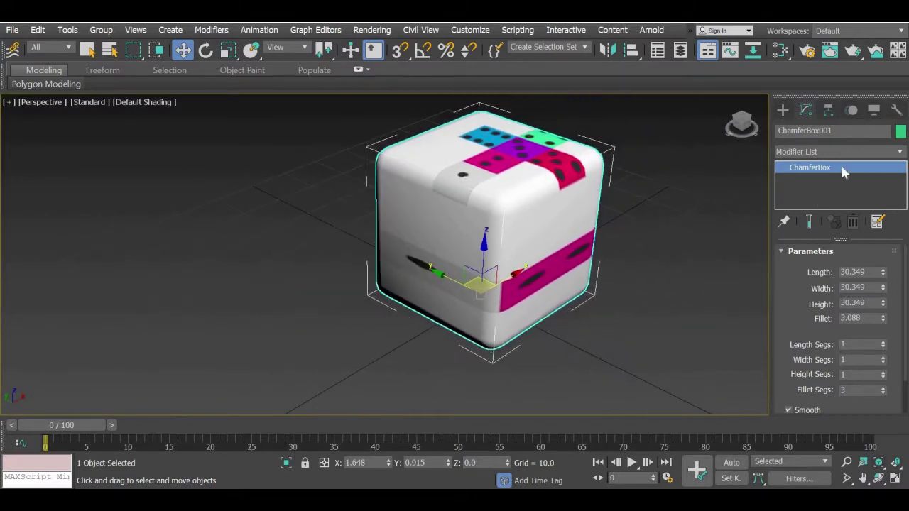
{"action": "left_click", "coordinate": [899, 154]}
{"action": "key", "text": "u"}
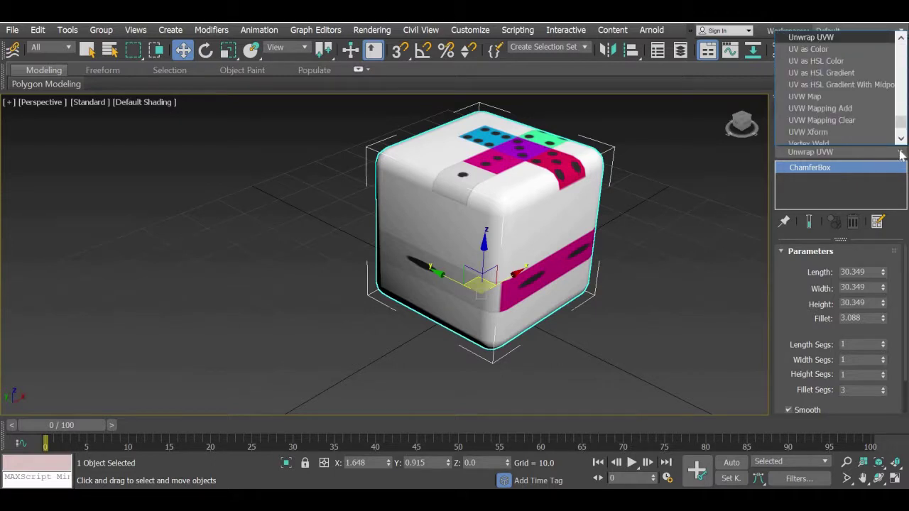
{"action": "left_click", "coordinate": [849, 35]}
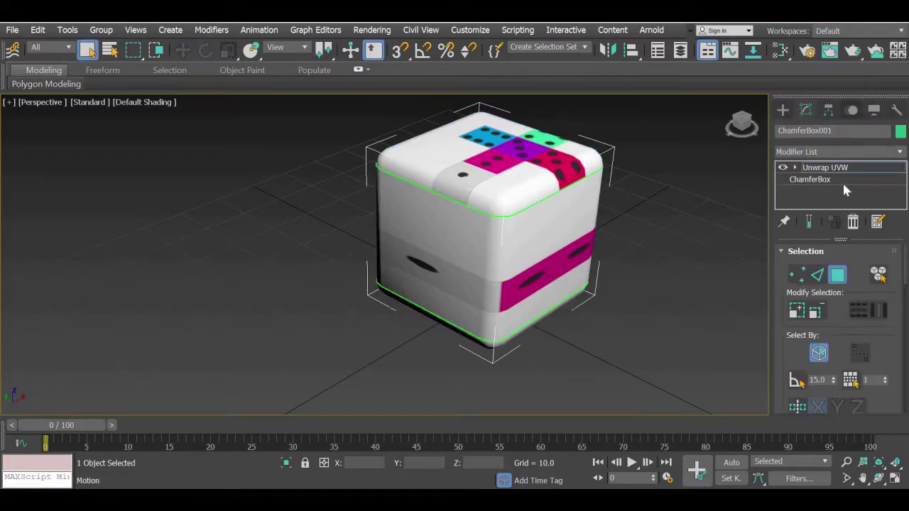
{"action": "left_click", "coordinate": [795, 168]}
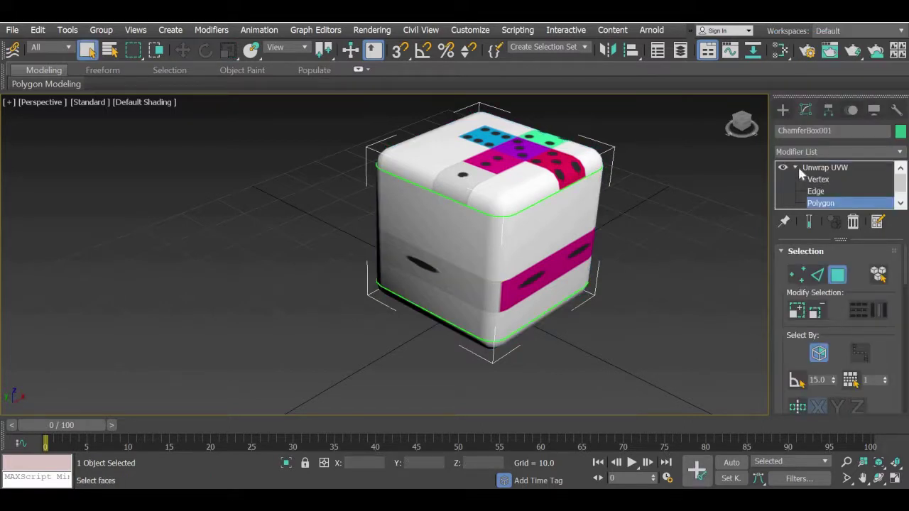
{"action": "left_click", "coordinate": [797, 168]}
Step: Examine how the dice texture lies across the top and side faces of the chamfer box
{"action": "middle_click_drag", "start_coordinate": [528, 286], "coordinate": [482, 292]}
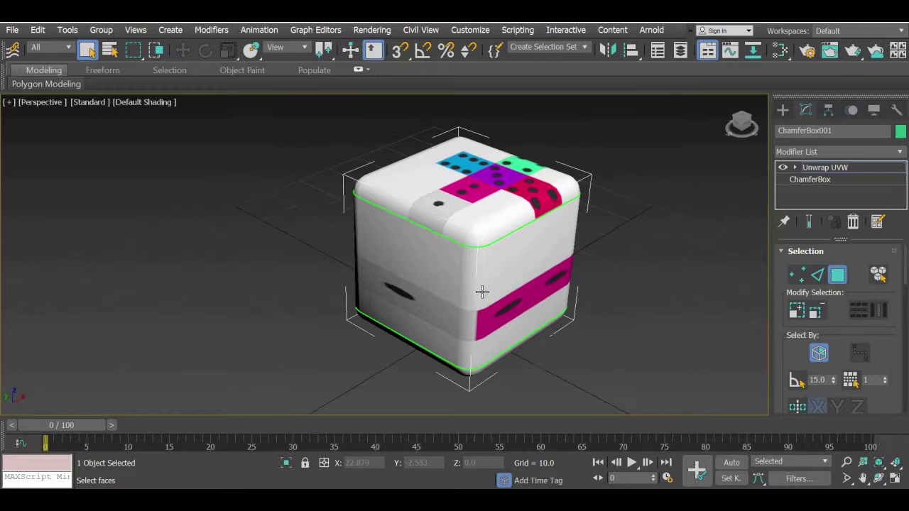
{"action": "scroll", "coordinate": [482, 292], "scroll_direction": "up", "scroll_amount": 4}
{"action": "scroll", "coordinate": [355, 132], "scroll_direction": "down", "scroll_amount": 2}
{"action": "middle_click_drag", "start_coordinate": [355, 132], "coordinate": [417, 190]}
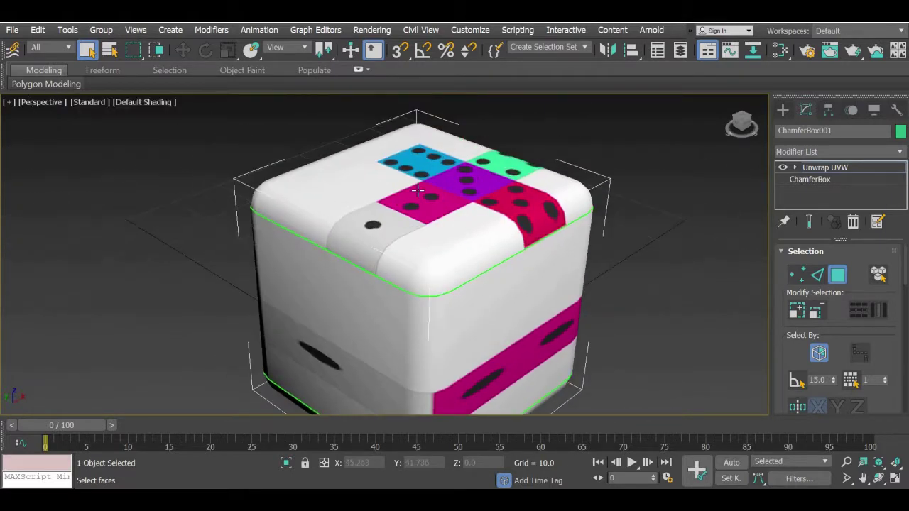
{"action": "middle_click_drag", "start_coordinate": [493, 236], "coordinate": [482, 275], "text": "alt"}
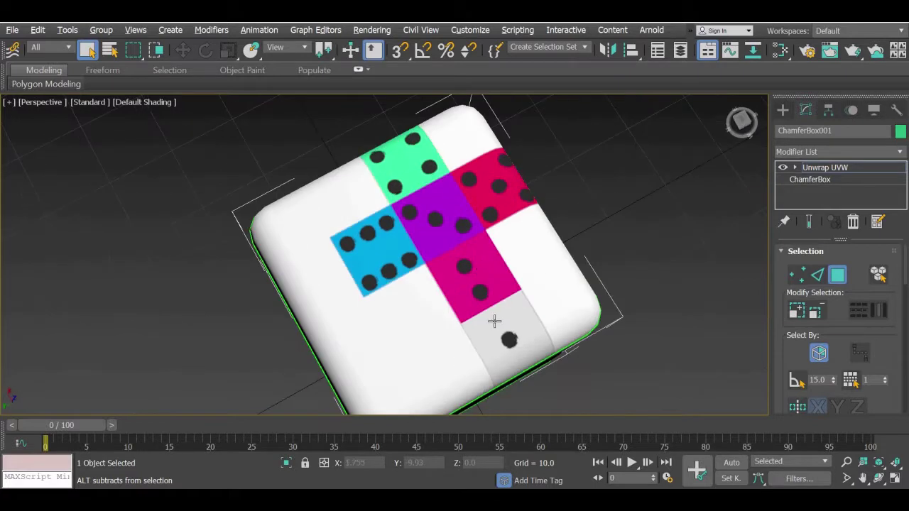
{"action": "scroll", "coordinate": [494, 320], "scroll_direction": "up", "scroll_amount": 2}
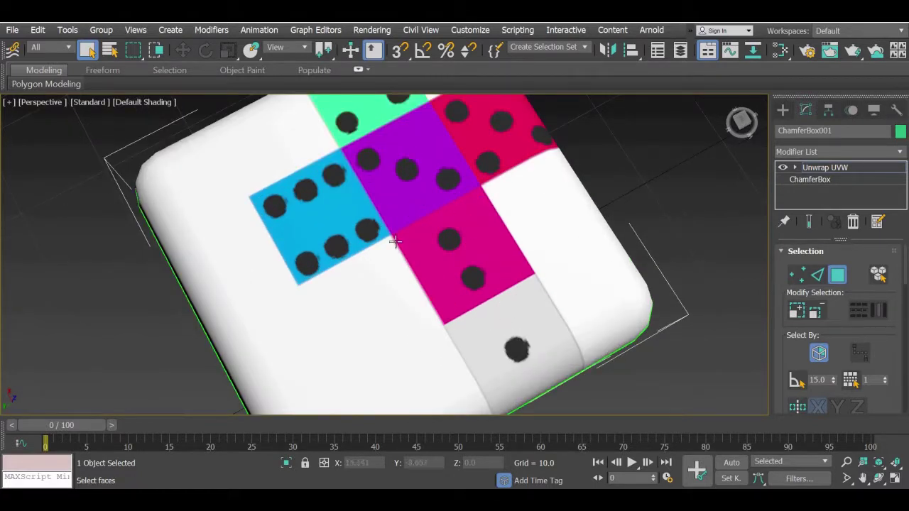
{"action": "scroll", "coordinate": [395, 242], "scroll_direction": "down", "scroll_amount": 2}
{"action": "middle_click_drag", "start_coordinate": [394, 242], "coordinate": [455, 234], "text": "alt"}
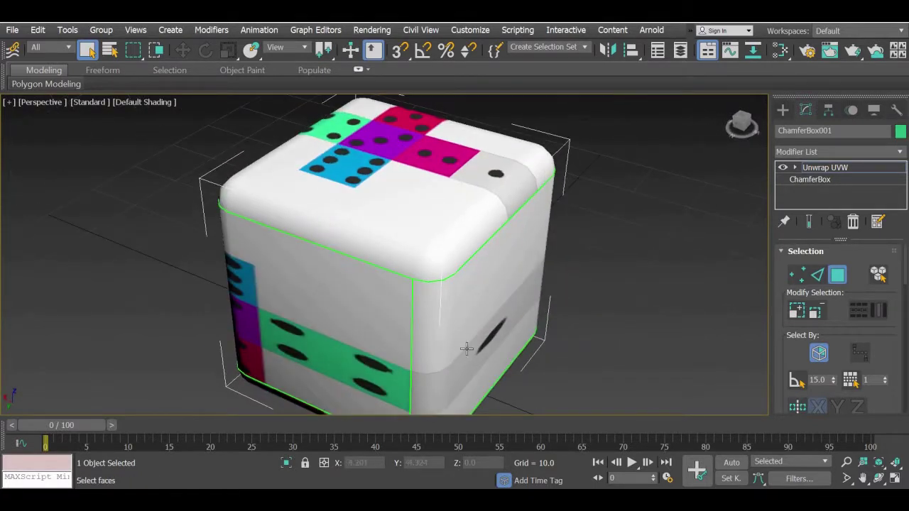
{"action": "middle_click_drag", "start_coordinate": [467, 349], "coordinate": [532, 329], "text": "alt"}
Step: Open the UV Editor for the chamfer box's Unwrap UVW modifier
{"action": "left_click_drag", "start_coordinate": [792, 210], "coordinate": [798, 134]}
{"action": "left_click_drag", "start_coordinate": [808, 319], "coordinate": [807, 275]}
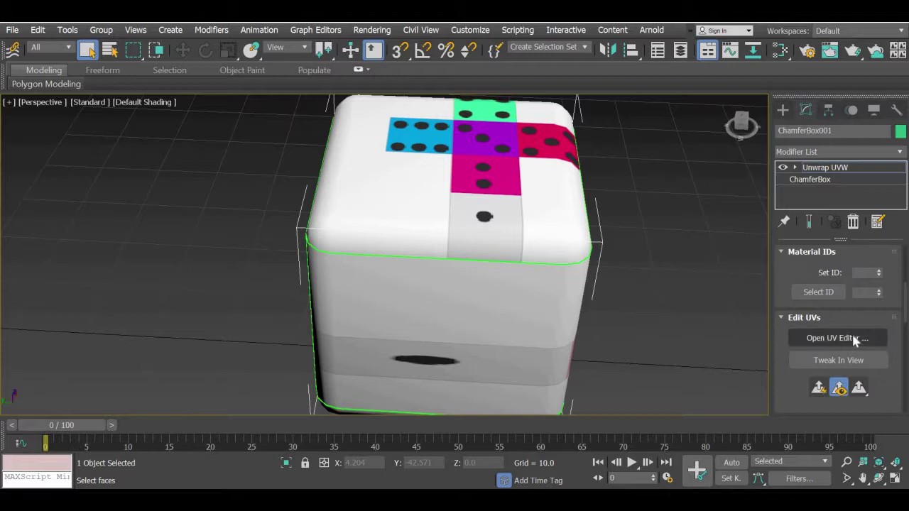
{"action": "left_click", "coordinate": [853, 336]}
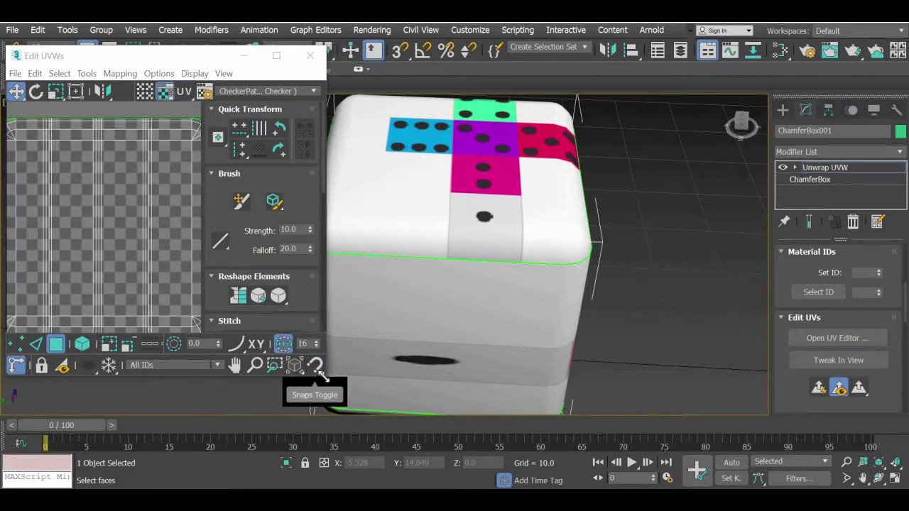
Step: Enlarge the Edit UVWs window, place it over the middle of the viewport and fit the whole UV layout in it
{"action": "left_click_drag", "start_coordinate": [319, 374], "coordinate": [455, 451]}
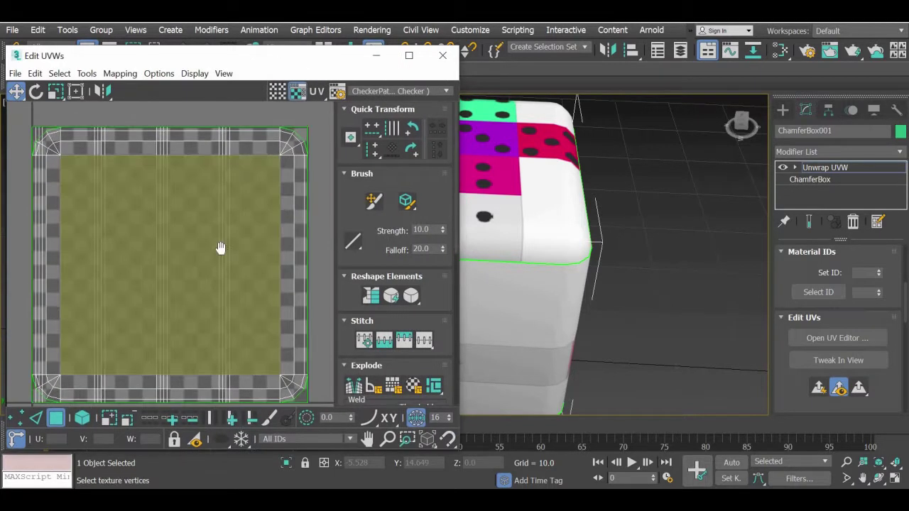
{"action": "scroll", "coordinate": [221, 247], "scroll_direction": "down", "scroll_amount": 5}
{"action": "left_click_drag", "start_coordinate": [228, 61], "coordinate": [399, 63]}
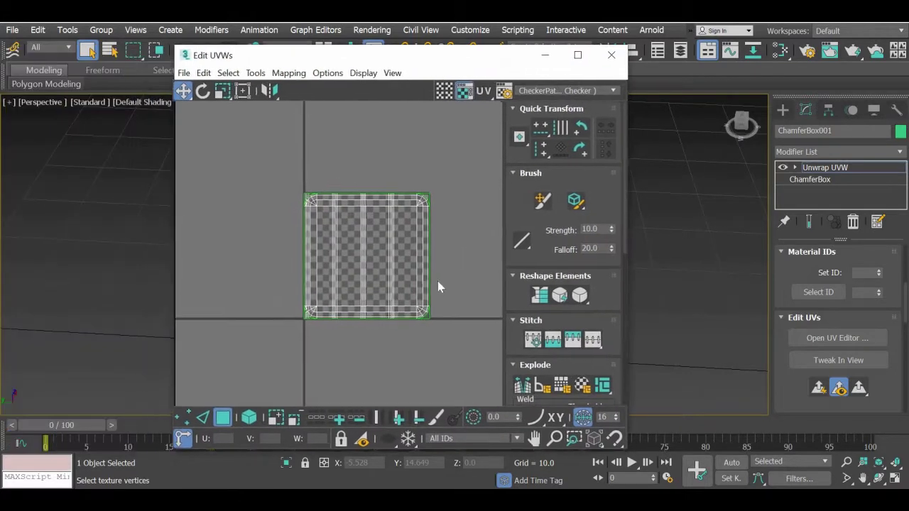
{"action": "middle_click_drag", "start_coordinate": [405, 257], "coordinate": [380, 231]}
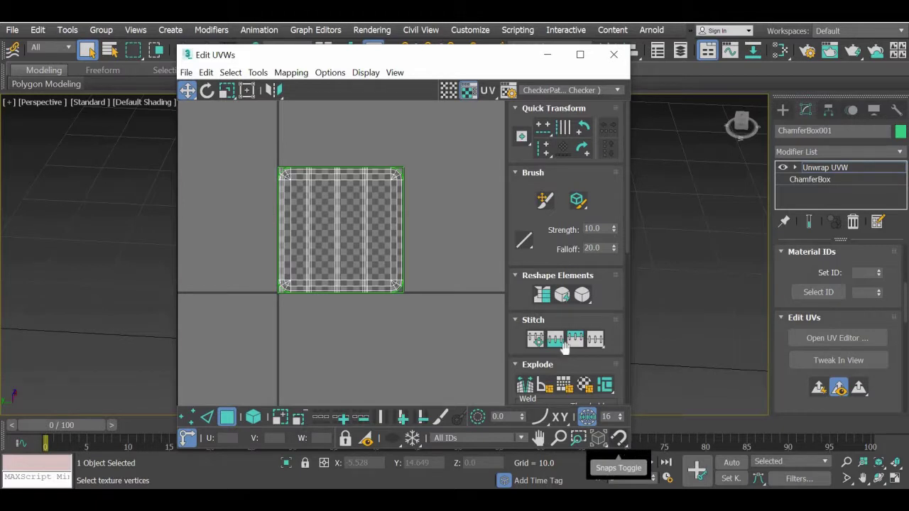
{"action": "left_click", "coordinate": [346, 275]}
{"action": "scroll", "coordinate": [347, 279], "scroll_direction": "down", "scroll_amount": 2}
{"action": "scroll", "coordinate": [349, 273], "scroll_direction": "up", "scroll_amount": 6}
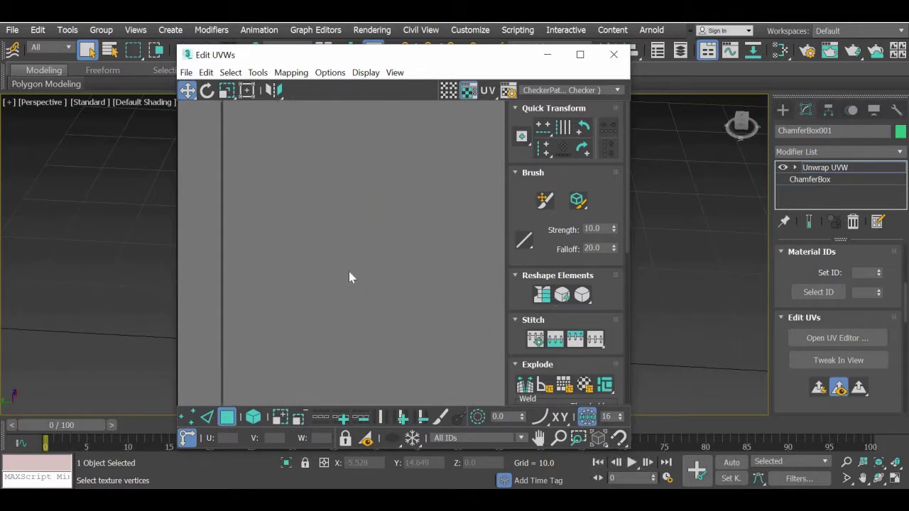
{"action": "scroll", "coordinate": [348, 273], "scroll_direction": "down", "scroll_amount": 6}
{"action": "middle_click_drag", "start_coordinate": [358, 223], "coordinate": [375, 269]}
{"action": "scroll", "coordinate": [345, 284], "scroll_direction": "down", "scroll_amount": 1}
{"action": "scroll", "coordinate": [343, 284], "scroll_direction": "up", "scroll_amount": 5}
{"action": "scroll", "coordinate": [343, 285], "scroll_direction": "down", "scroll_amount": 5}
{"action": "scroll", "coordinate": [342, 285], "scroll_direction": "up", "scroll_amount": 5}
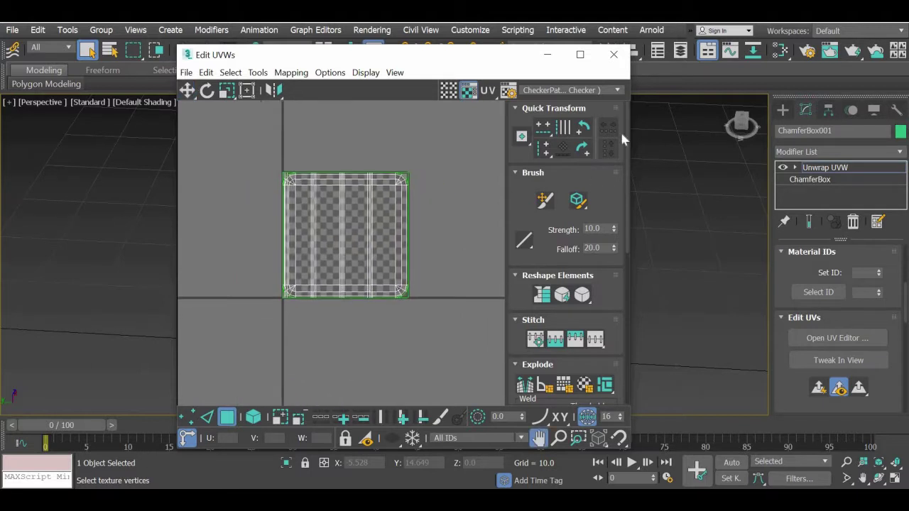
Step: Display the dice texture Map #1 (download.png) as the background of the UV layout
{"action": "left_click", "coordinate": [609, 92]}
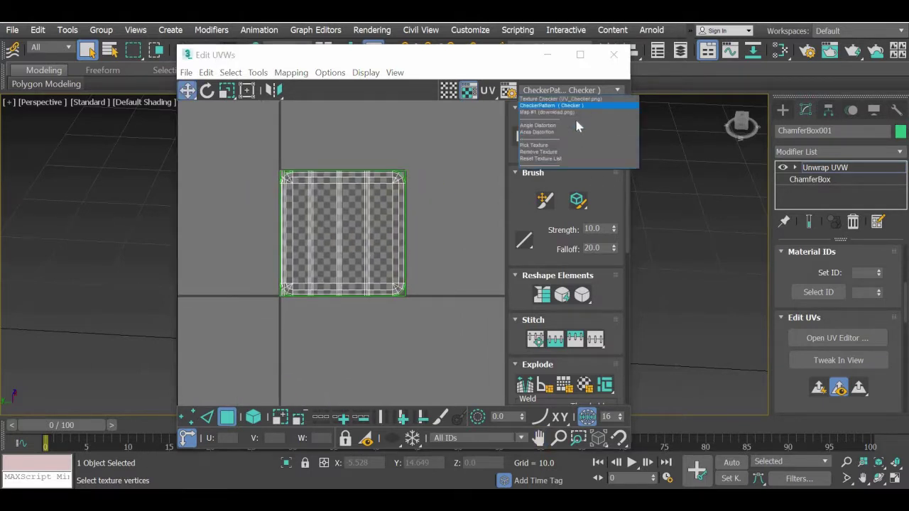
{"action": "left_click", "coordinate": [545, 112]}
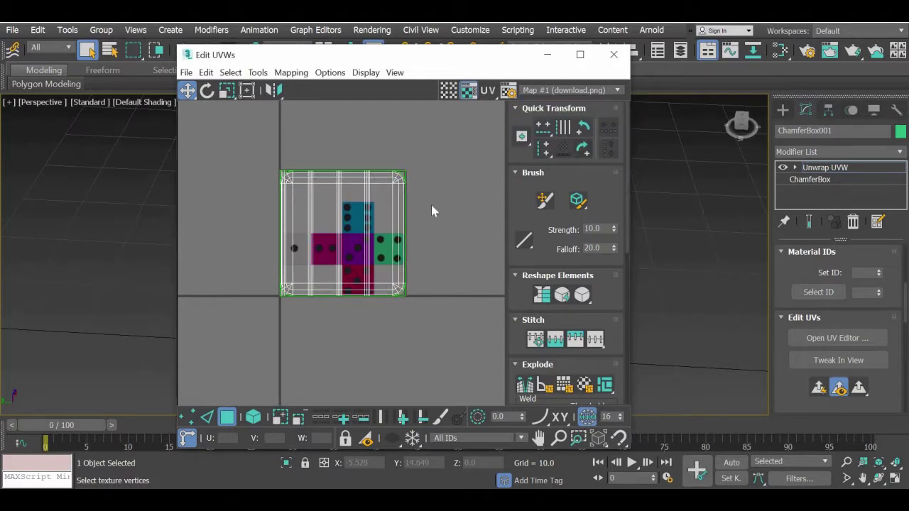
{"action": "scroll", "coordinate": [414, 261], "scroll_direction": "up", "scroll_amount": 3}
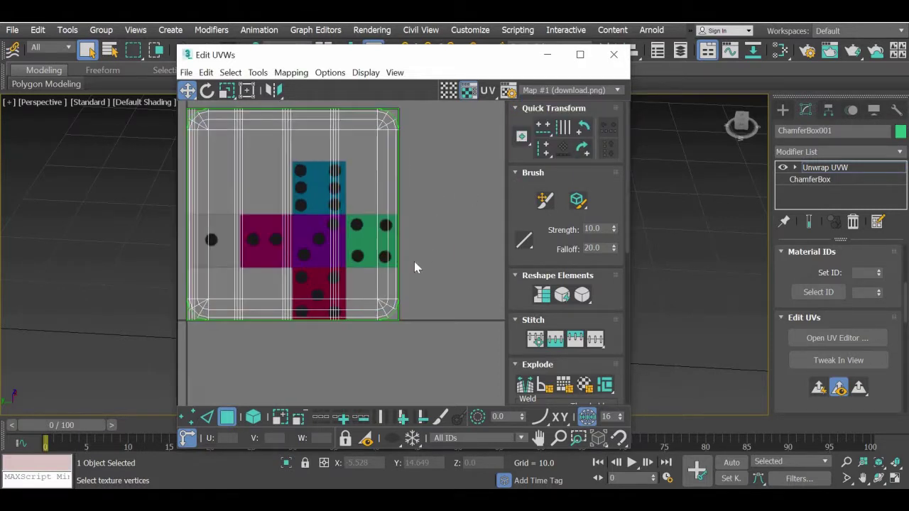
{"action": "scroll", "coordinate": [426, 234], "scroll_direction": "down", "scroll_amount": 3}
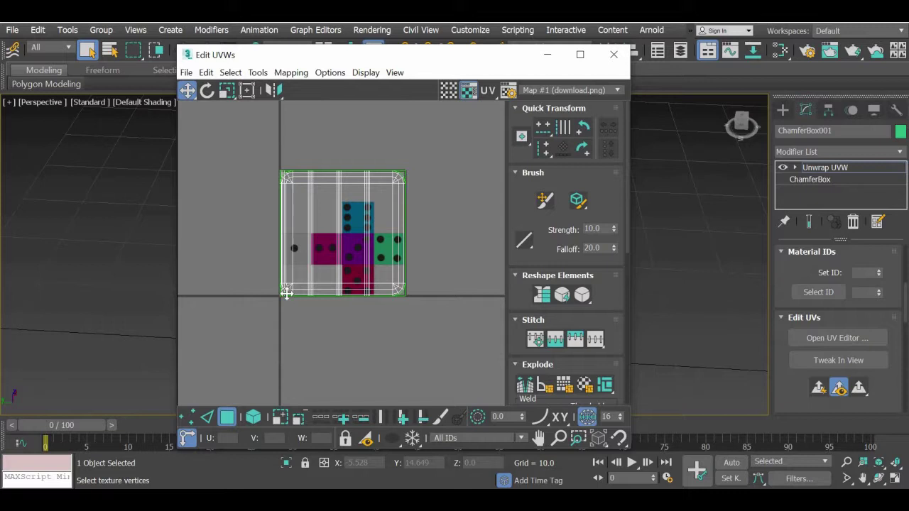
Step: Select all UV faces of the chamfer box and arrange the editor so the whole cube is visible beside it
{"action": "left_click_drag", "start_coordinate": [251, 358], "coordinate": [427, 135]}
{"action": "left_click_drag", "start_coordinate": [427, 55], "coordinate": [238, 50]}
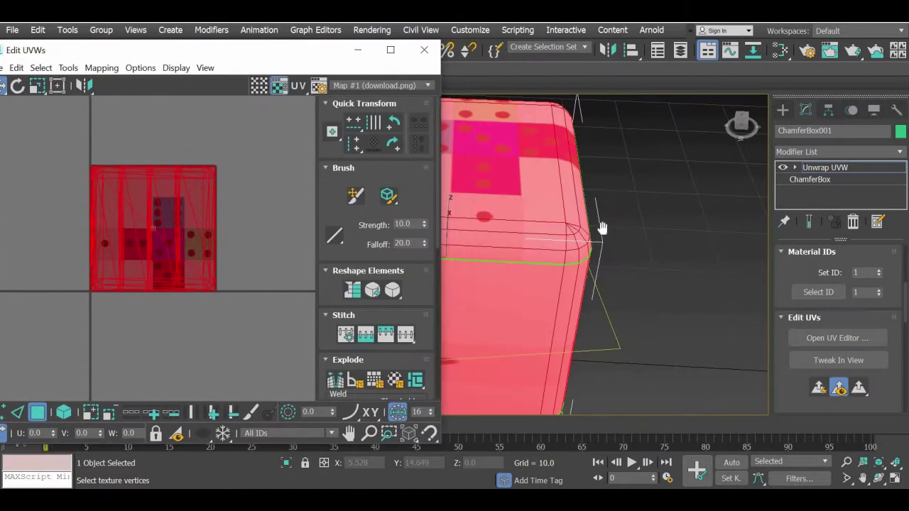
{"action": "key", "text": "z"}
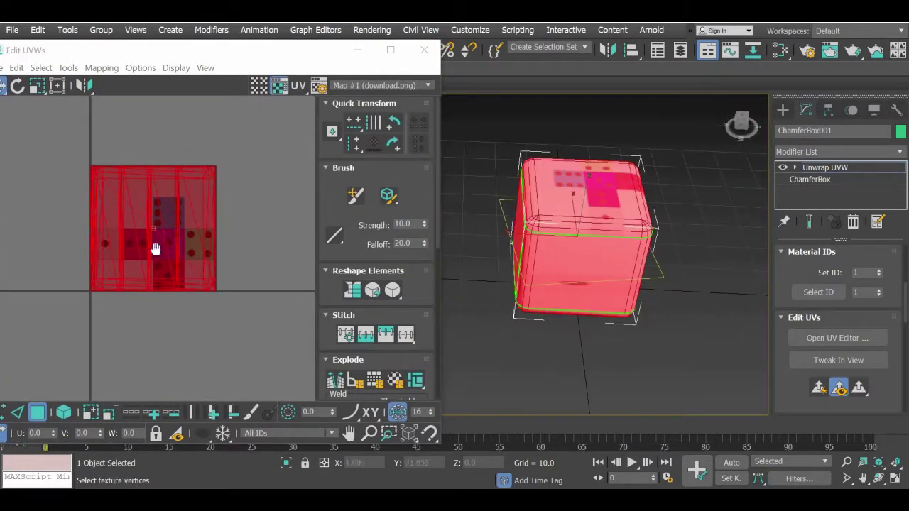
Step: Move the whole UV layout below the dice texture and back over it to see the mapping shift on the cube
{"action": "middle_click_drag", "start_coordinate": [156, 249], "coordinate": [128, 193]}
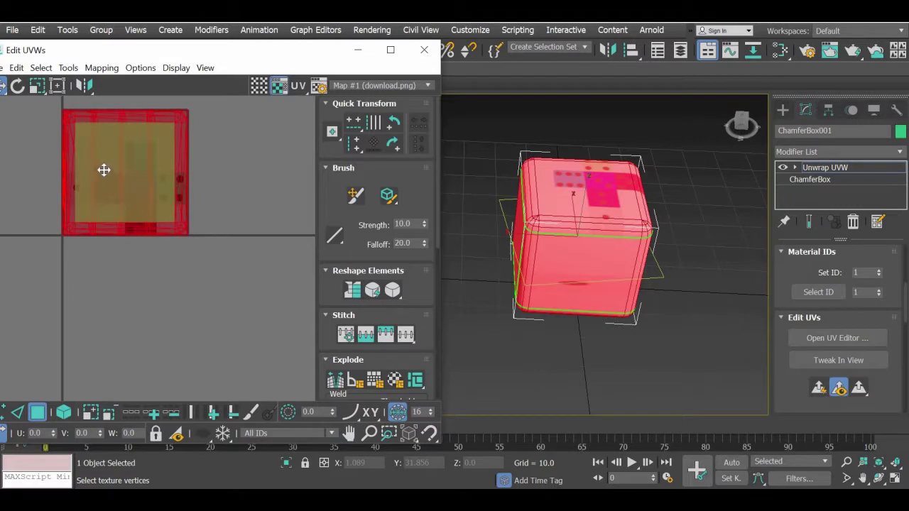
{"action": "left_click_drag", "start_coordinate": [125, 169], "coordinate": [140, 309]}
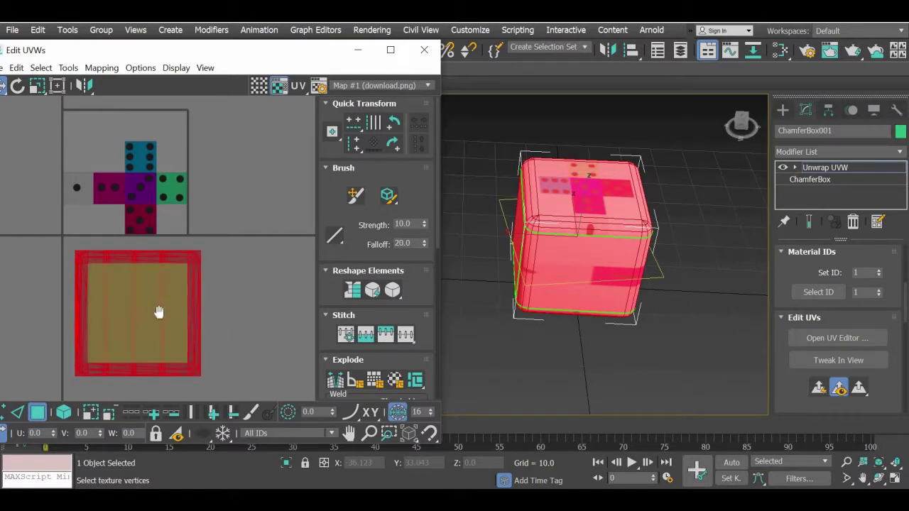
{"action": "middle_click_drag", "start_coordinate": [159, 312], "coordinate": [205, 334]}
{"action": "left_click_drag", "start_coordinate": [205, 279], "coordinate": [195, 196]}
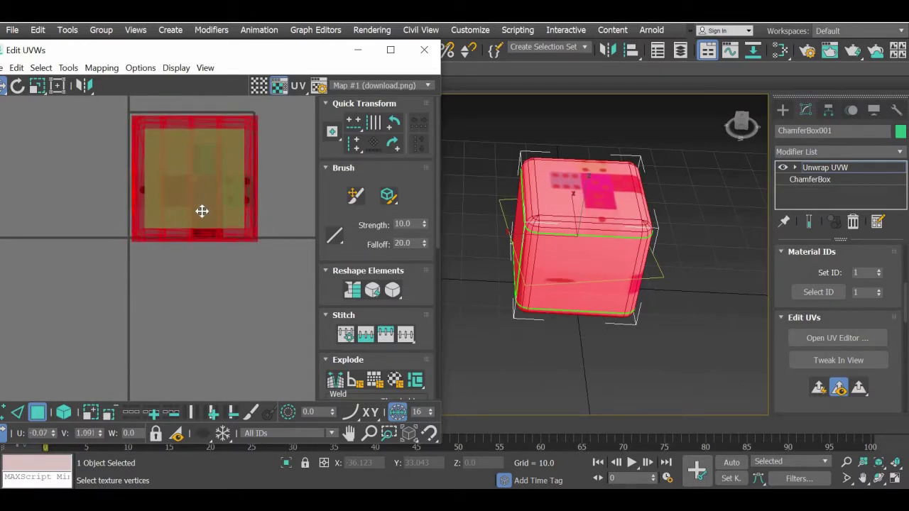
{"action": "key", "text": "ctrl+z"}
{"action": "scroll", "coordinate": [187, 296], "scroll_direction": "up", "scroll_amount": 3}
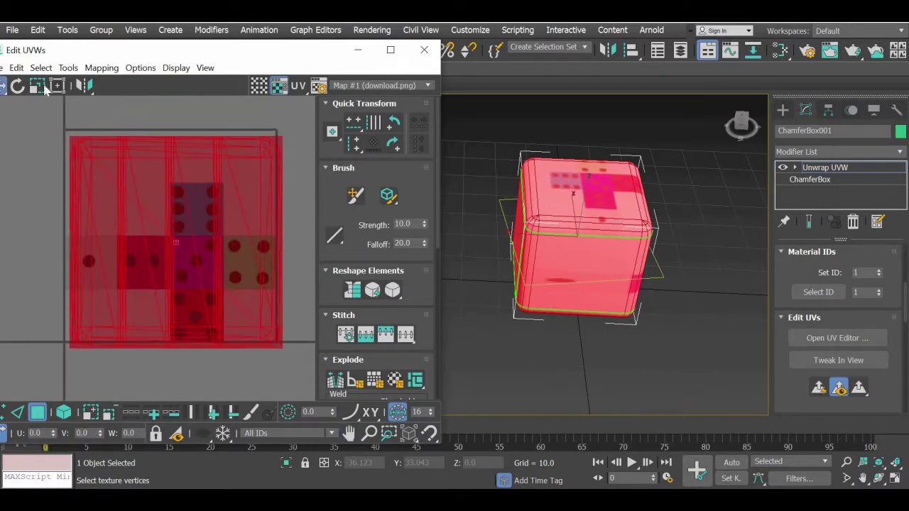
Step: Scale the whole UV layout down to about half size, move it to the texture's empty upper-left corner and deselect it
{"action": "left_click", "coordinate": [43, 86]}
{"action": "left_click_drag", "start_coordinate": [158, 249], "coordinate": [150, 279]}
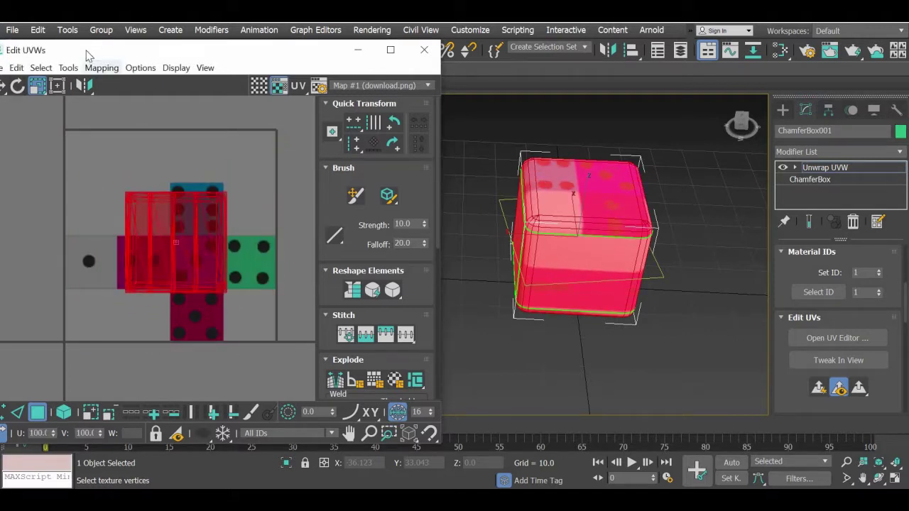
{"action": "left_click_drag", "start_coordinate": [86, 51], "coordinate": [182, 61]}
{"action": "key", "text": "q"}
{"action": "left_click_drag", "start_coordinate": [267, 269], "coordinate": [207, 208]}
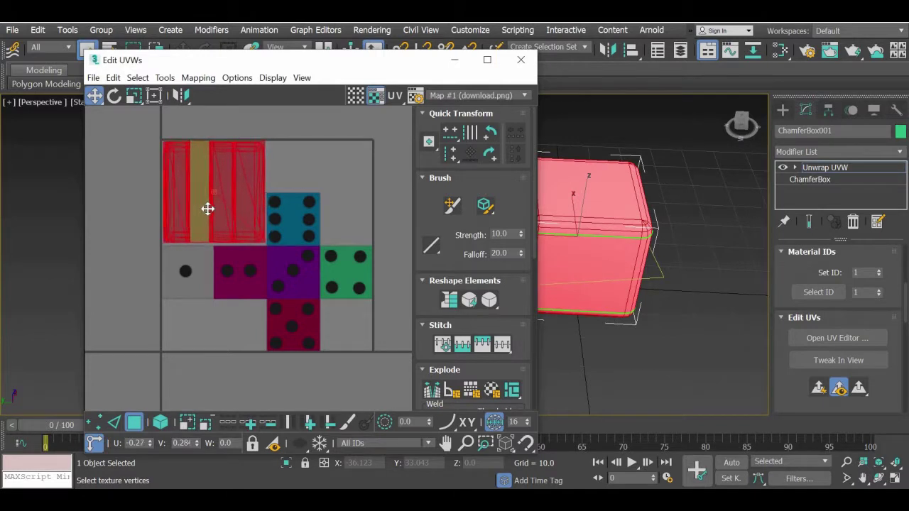
{"action": "middle_click_drag", "start_coordinate": [631, 246], "coordinate": [671, 233]}
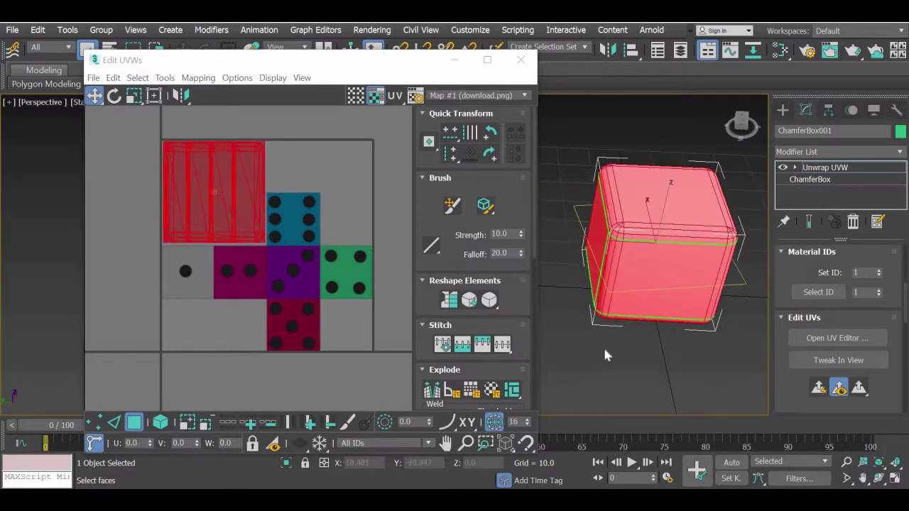
{"action": "left_click", "coordinate": [604, 359]}
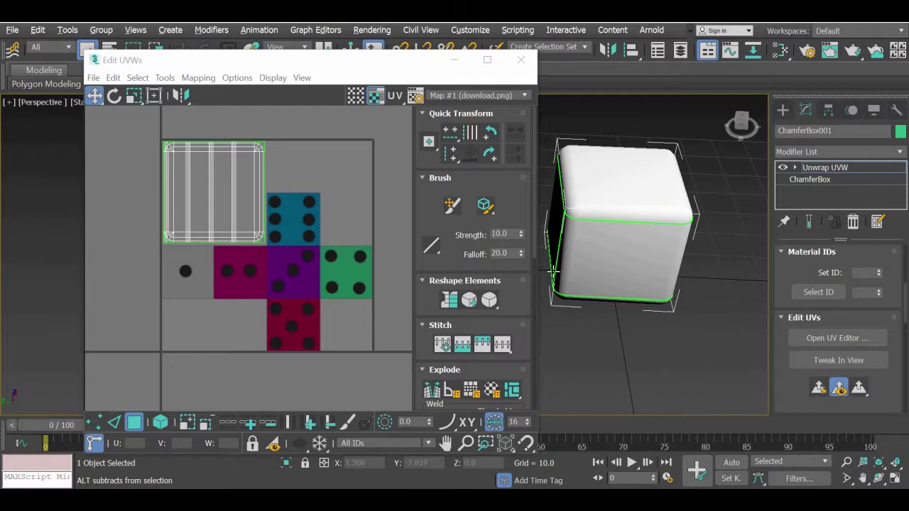
Step: Switch the Unwrap UVW modifier to Polygon level and select the cube's flat top face
{"action": "middle_click_drag", "start_coordinate": [637, 268], "coordinate": [581, 298], "text": "alt"}
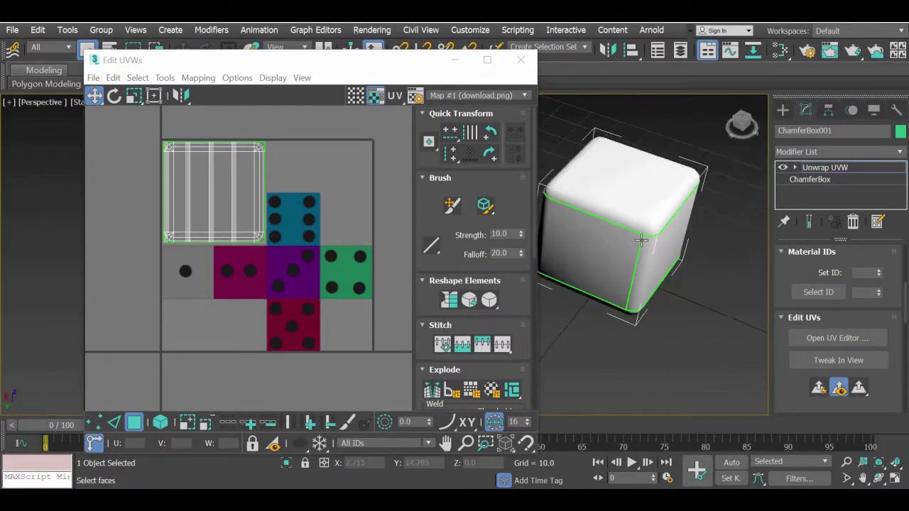
{"action": "left_click", "coordinate": [796, 168]}
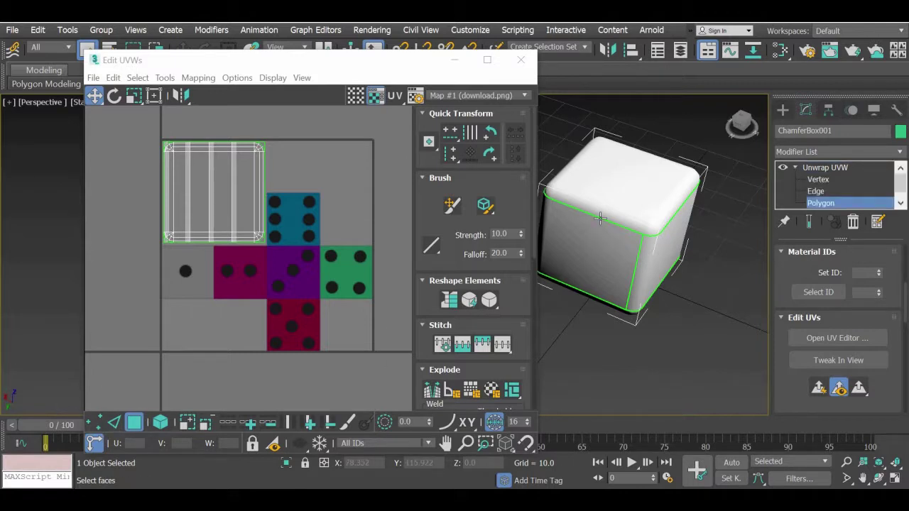
{"action": "left_click", "coordinate": [619, 185]}
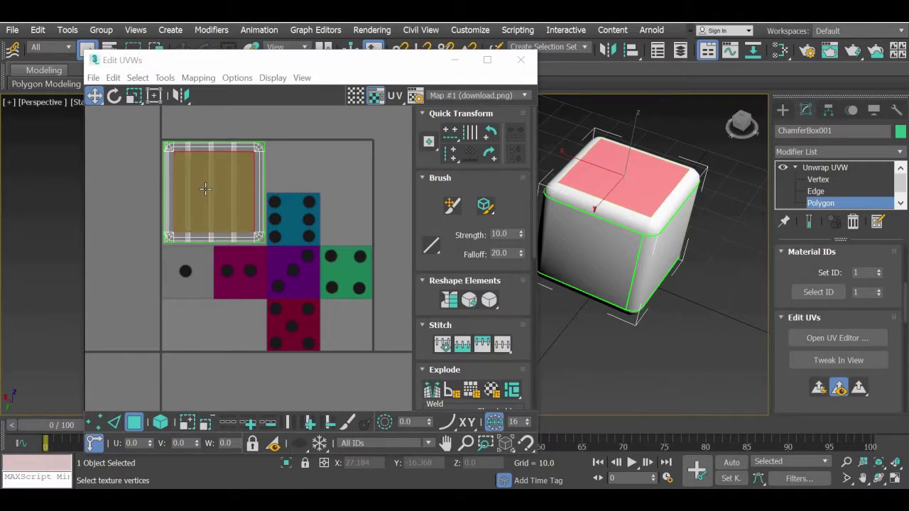
Step: Try to move the top face's UV polygon out of the still-connected layout toward the texture's empty lower-right corner
{"action": "left_click_drag", "start_coordinate": [210, 199], "coordinate": [351, 328]}
{"action": "key", "text": "ctrl+z"}
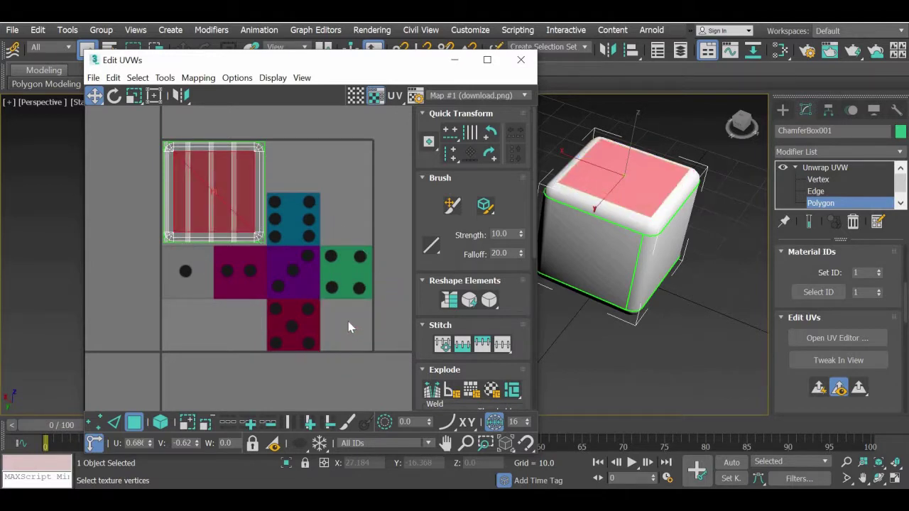
{"action": "left_click_drag", "start_coordinate": [225, 196], "coordinate": [327, 337]}
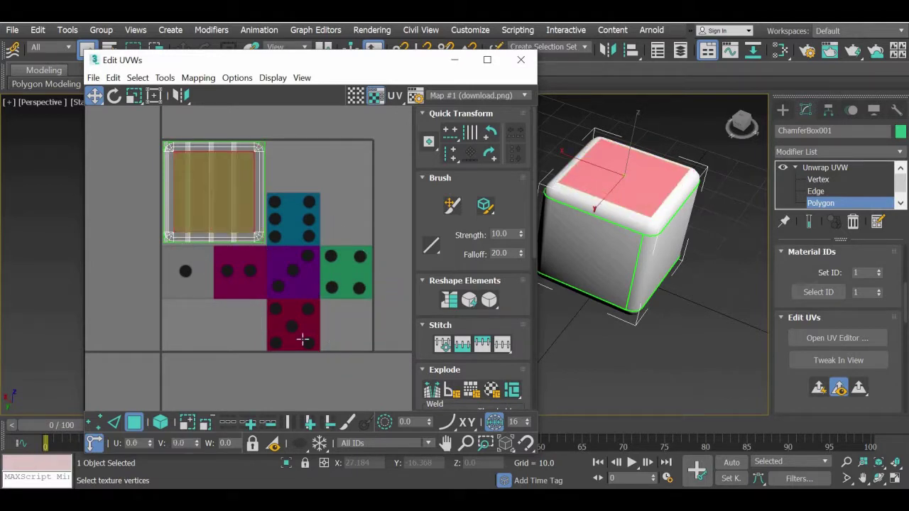
{"action": "right_click", "coordinate": [188, 396]}
Step: Break the top face's UV polygon off the layout and move it over the green four-dot square
{"action": "left_click", "coordinate": [199, 78]}
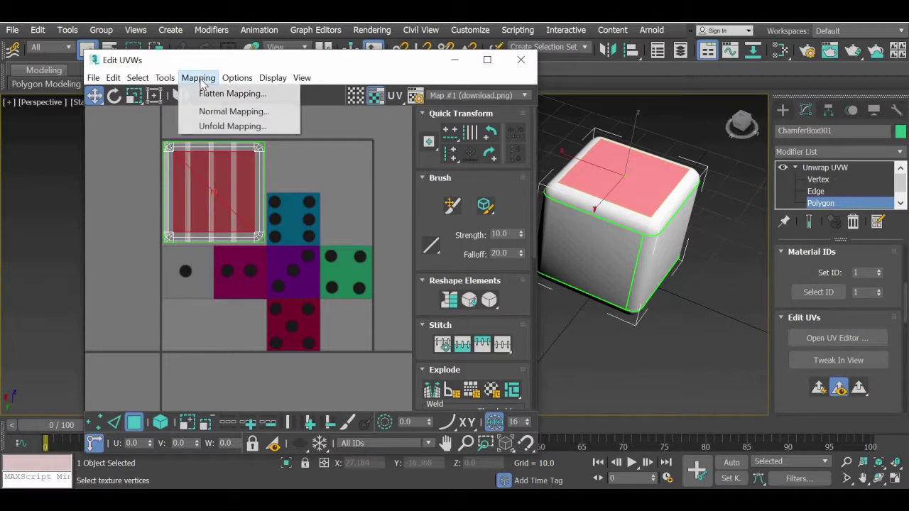
{"action": "mouse_move", "coordinate": [169, 81]}
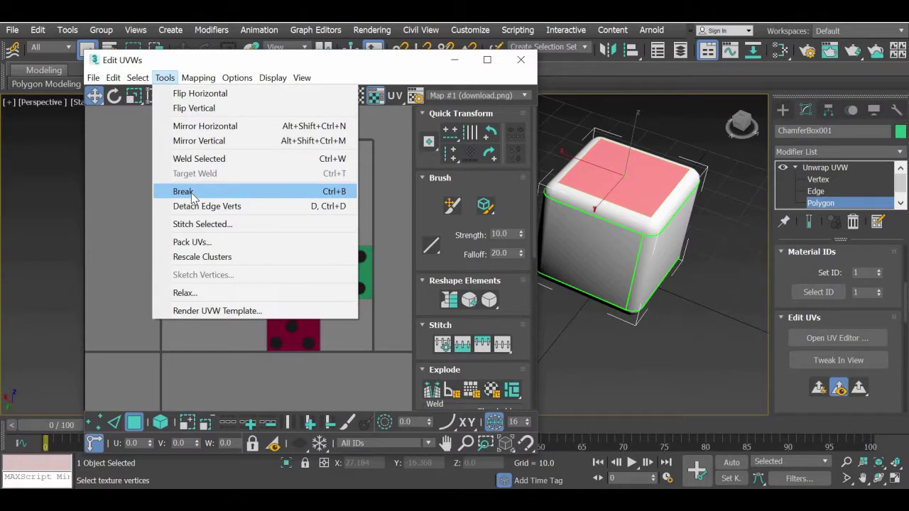
{"action": "left_click", "coordinate": [213, 191]}
{"action": "left_click_drag", "start_coordinate": [296, 297], "coordinate": [358, 275]}
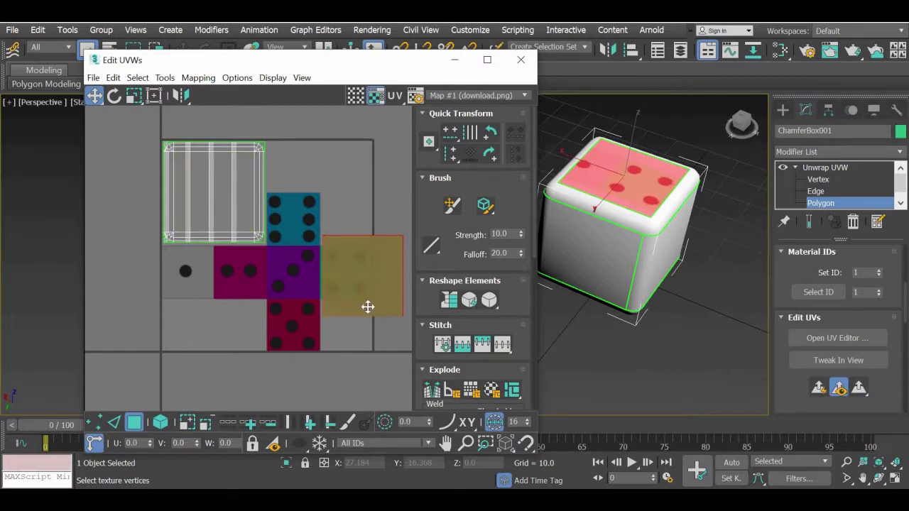
Step: Slide the detached UV polygon over the purple three-dot and red five-dot squares, then back to the green four-dot square
{"action": "scroll", "coordinate": [367, 307], "scroll_direction": "up", "scroll_amount": 5}
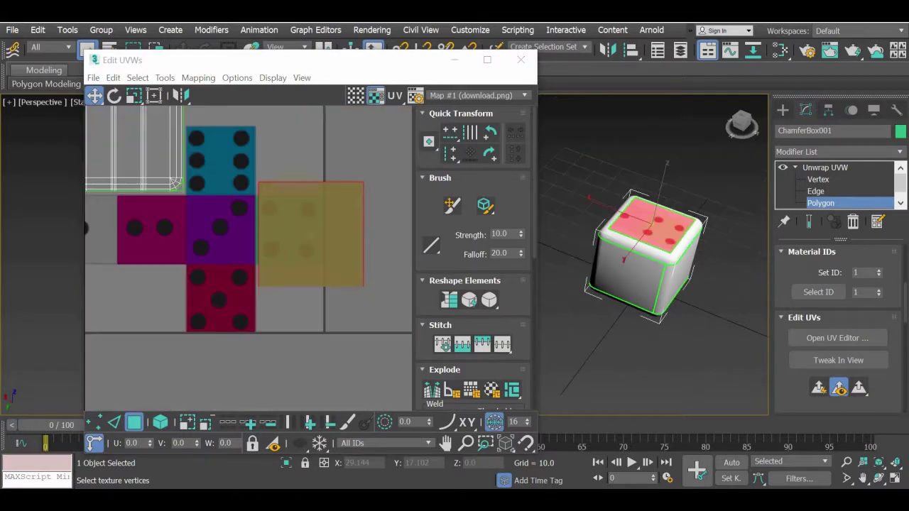
{"action": "scroll", "coordinate": [316, 238], "scroll_direction": "up", "scroll_amount": 1}
{"action": "left_click_drag", "start_coordinate": [305, 234], "coordinate": [181, 237]}
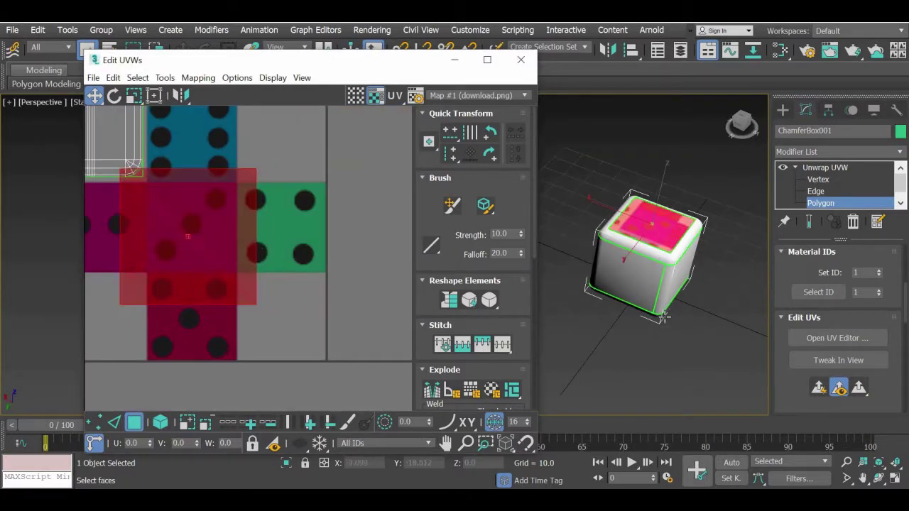
{"action": "middle_click_drag", "start_coordinate": [660, 272], "coordinate": [665, 317]}
{"action": "scroll", "coordinate": [664, 316], "scroll_direction": "up", "scroll_amount": 4}
{"action": "left_click_drag", "start_coordinate": [205, 263], "coordinate": [205, 293]}
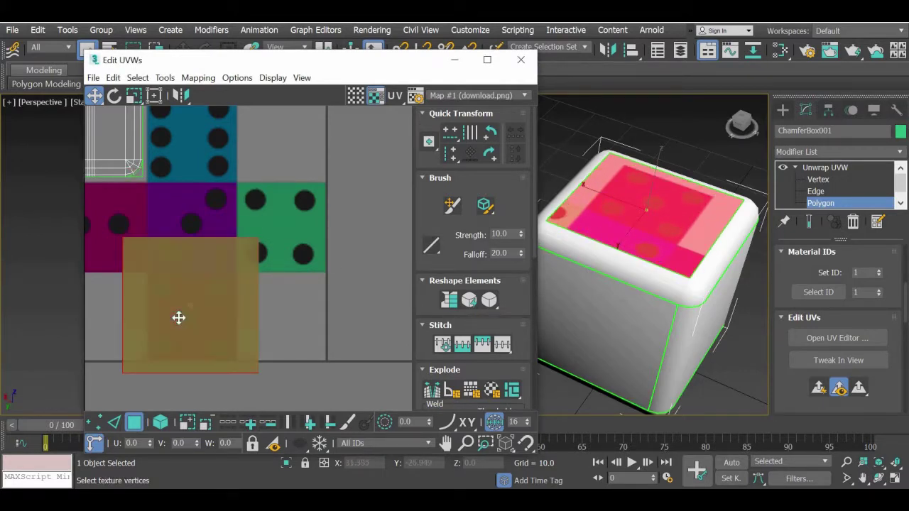
{"action": "left_click_drag", "start_coordinate": [263, 257], "coordinate": [294, 243]}
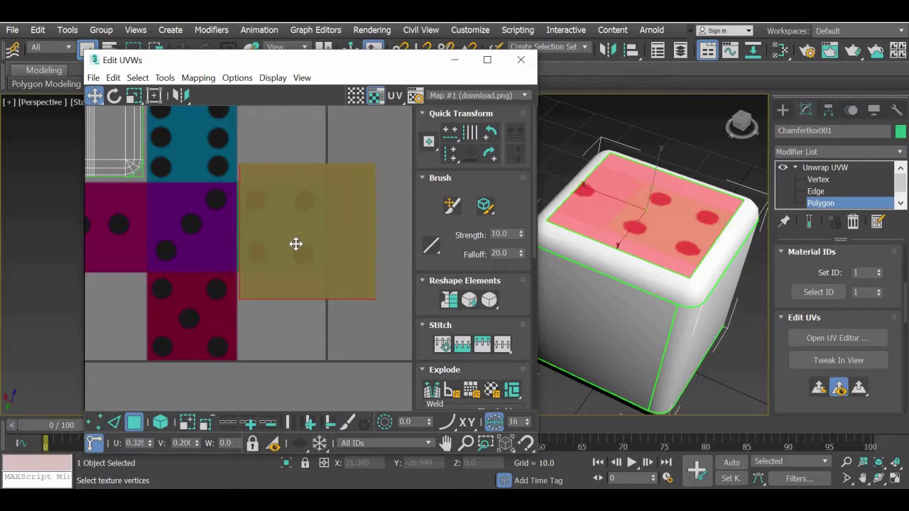
Step: Scale the top face's UV polygon down to the green four-dot square's size and align it with that square
{"action": "left_click", "coordinate": [134, 96]}
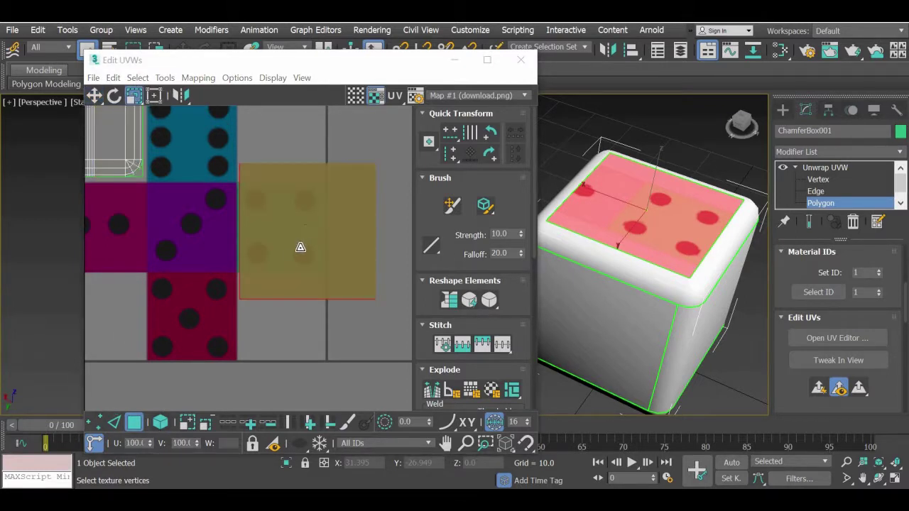
{"action": "left_click_drag", "start_coordinate": [301, 247], "coordinate": [288, 271]}
{"action": "left_click", "coordinate": [95, 96]}
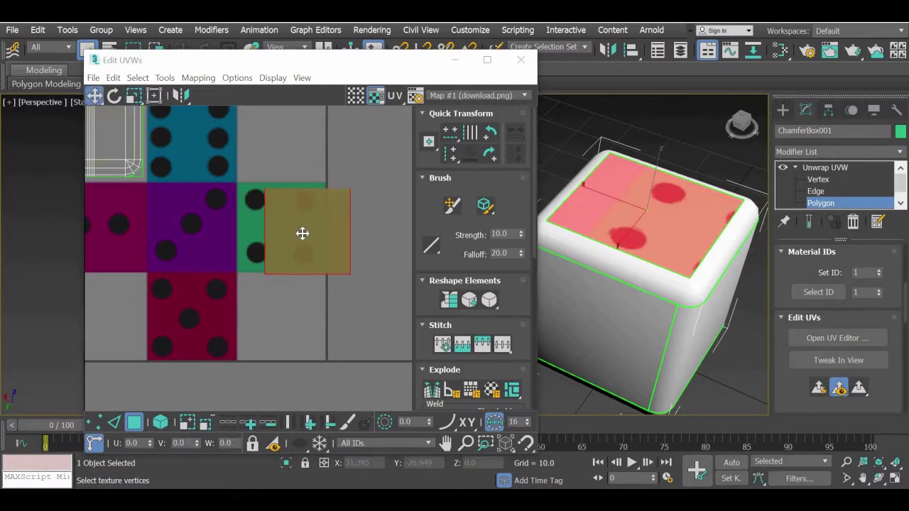
{"action": "left_click_drag", "start_coordinate": [302, 233], "coordinate": [275, 229]}
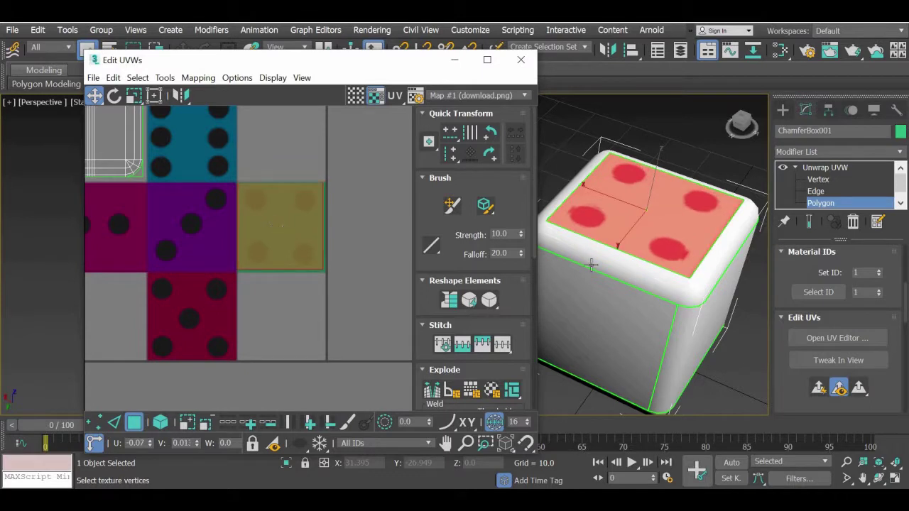
{"action": "left_click", "coordinate": [617, 226]}
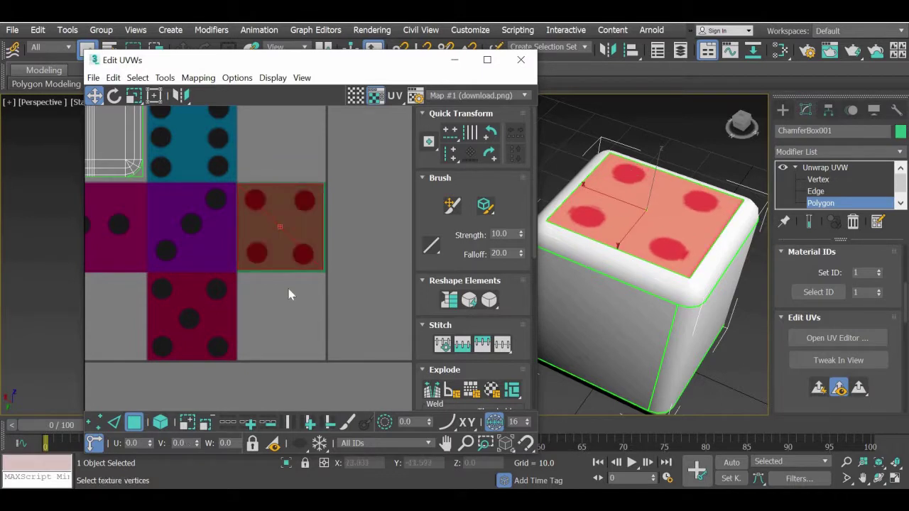
Step: Nudge the top face's UV polygon into closer alignment with the green four-dot square and deselect it
{"action": "scroll", "coordinate": [289, 295], "scroll_direction": "up", "scroll_amount": 3}
{"action": "left_click", "coordinate": [280, 197]}
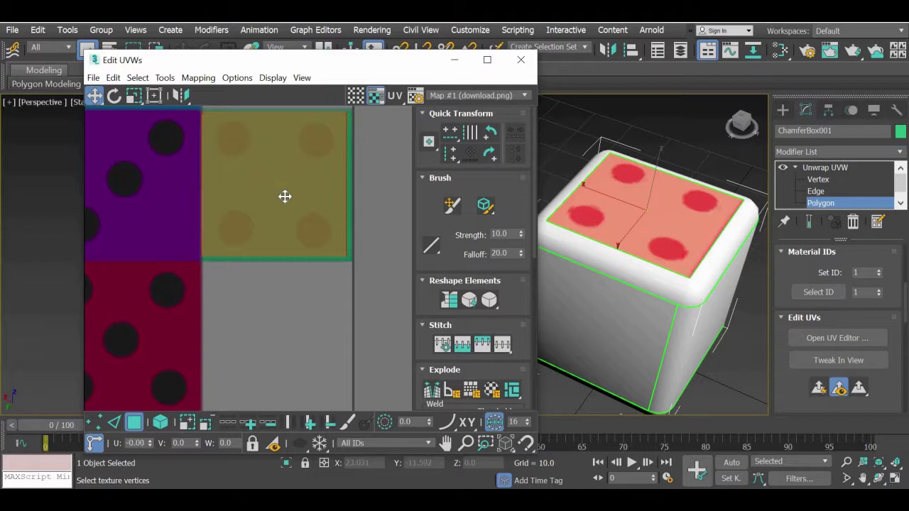
{"action": "left_click", "coordinate": [686, 228]}
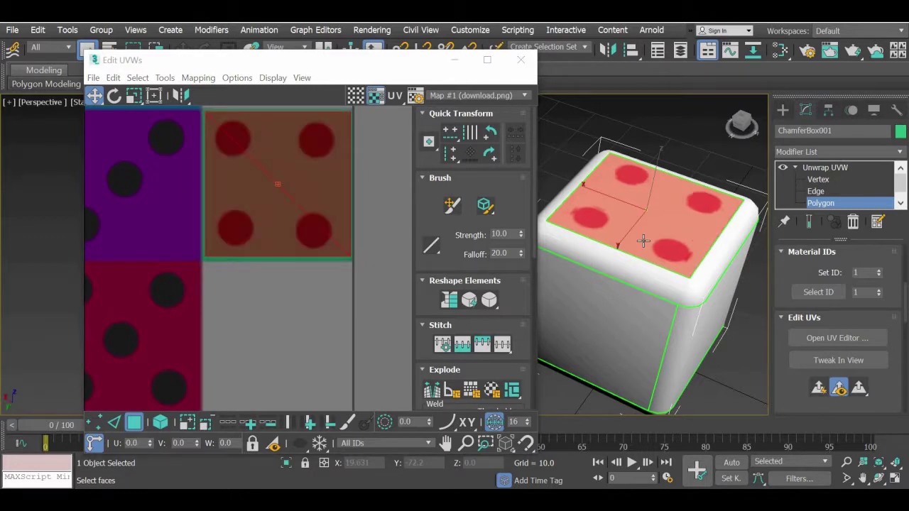
{"action": "left_click", "coordinate": [367, 310]}
{"action": "scroll", "coordinate": [305, 299], "scroll_direction": "down", "scroll_amount": 4}
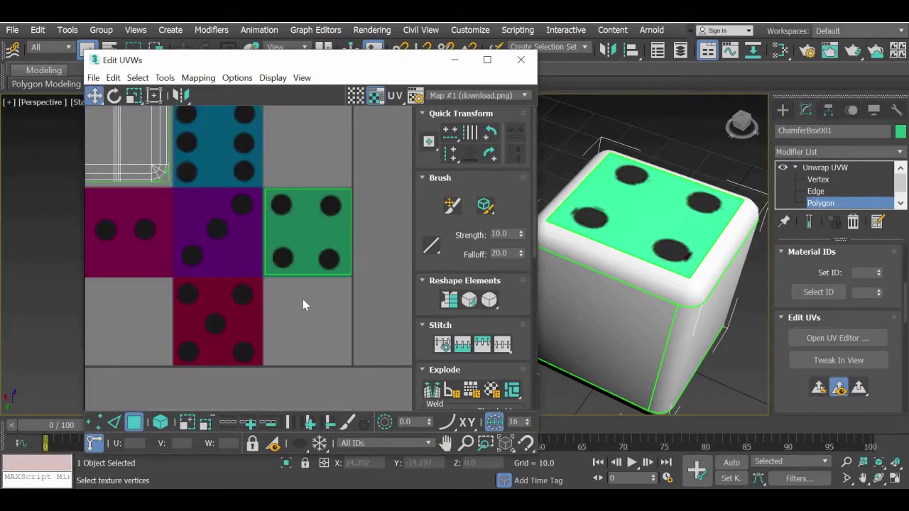
Step: Break the visible front side face's UV polygon off the layout and move it over the red five-dot square
{"action": "left_click", "coordinate": [610, 334]}
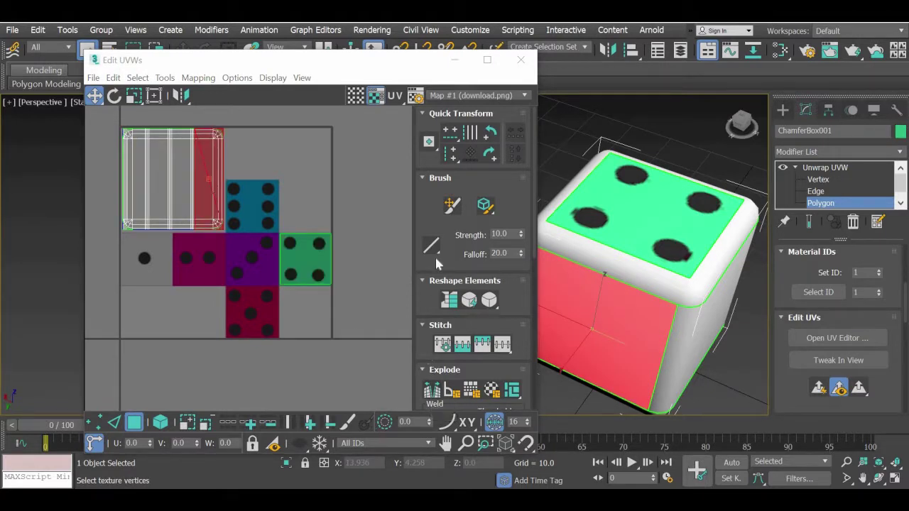
{"action": "left_click", "coordinate": [433, 392]}
{"action": "left_click_drag", "start_coordinate": [203, 183], "coordinate": [258, 315]}
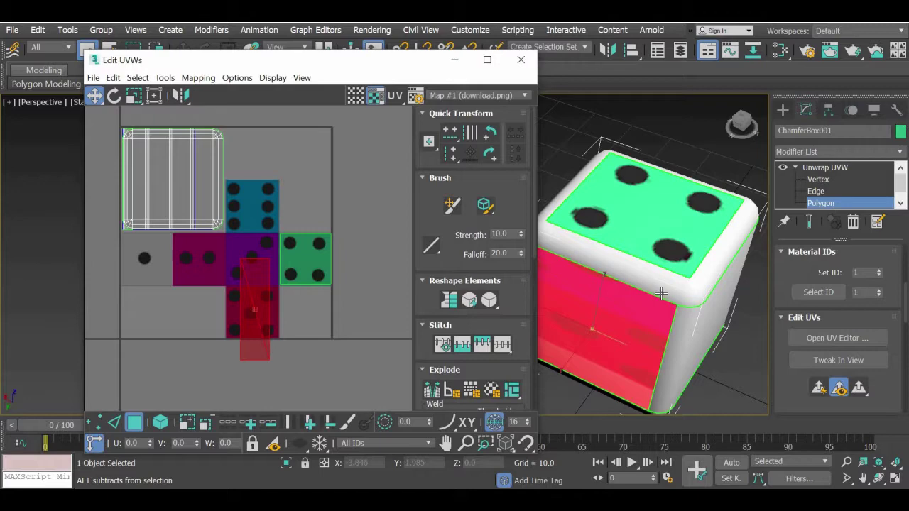
Step: Break off the bottom face's UV polygon, move it over the magenta two-dot square, and scale it down to that square's size
{"action": "middle_click_drag", "start_coordinate": [661, 293], "coordinate": [659, 270], "text": "alt"}
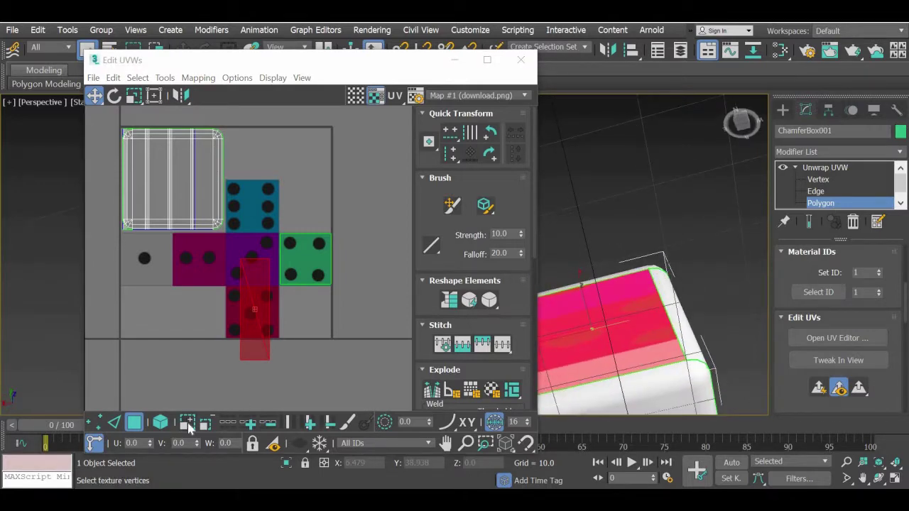
{"action": "middle_click_drag", "start_coordinate": [645, 383], "coordinate": [667, 345], "text": "alt"}
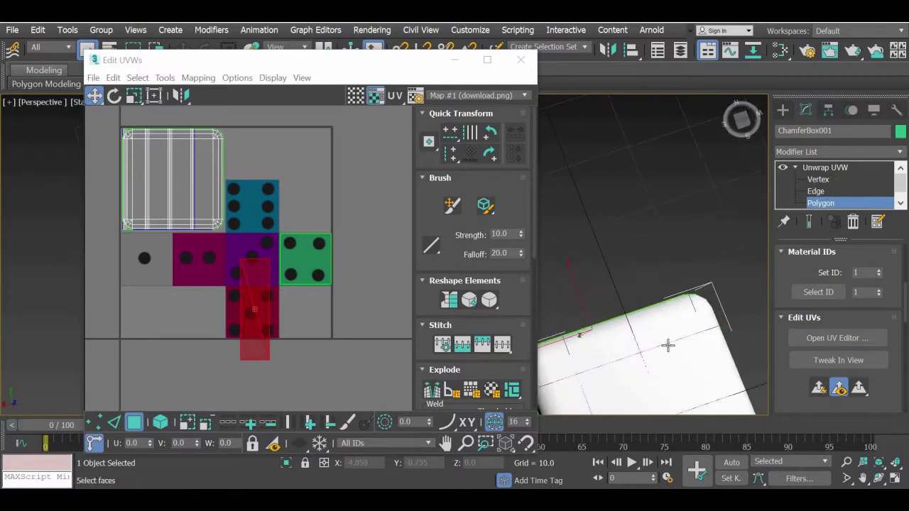
{"action": "left_click", "coordinate": [667, 345]}
{"action": "scroll", "coordinate": [659, 362], "scroll_direction": "down", "scroll_amount": 5}
{"action": "middle_click_drag", "start_coordinate": [659, 392], "coordinate": [660, 341], "text": "alt"}
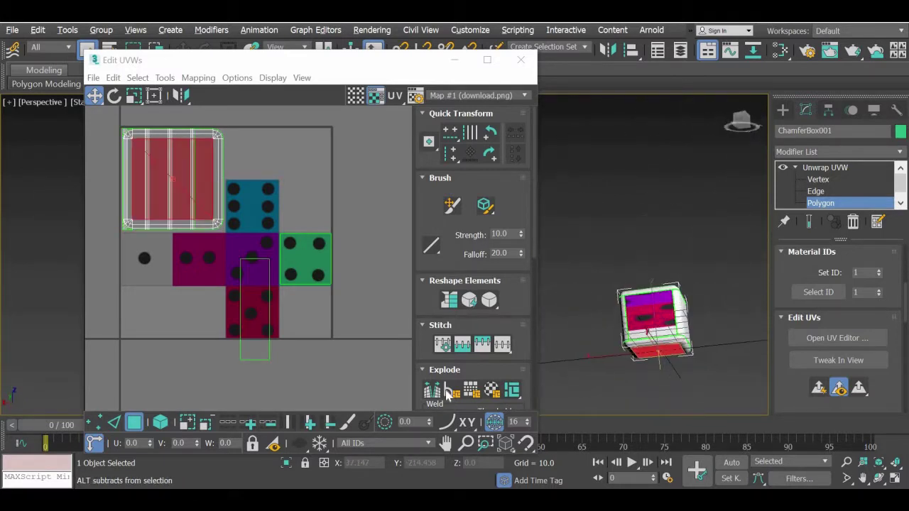
{"action": "left_click_drag", "start_coordinate": [187, 213], "coordinate": [191, 246]}
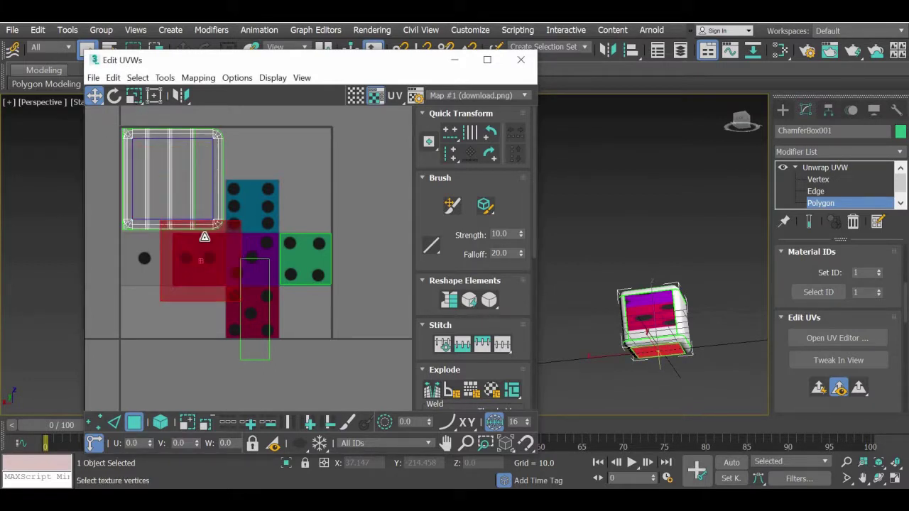
{"action": "key", "text": "r"}
{"action": "left_click_drag", "start_coordinate": [196, 279], "coordinate": [195, 299]}
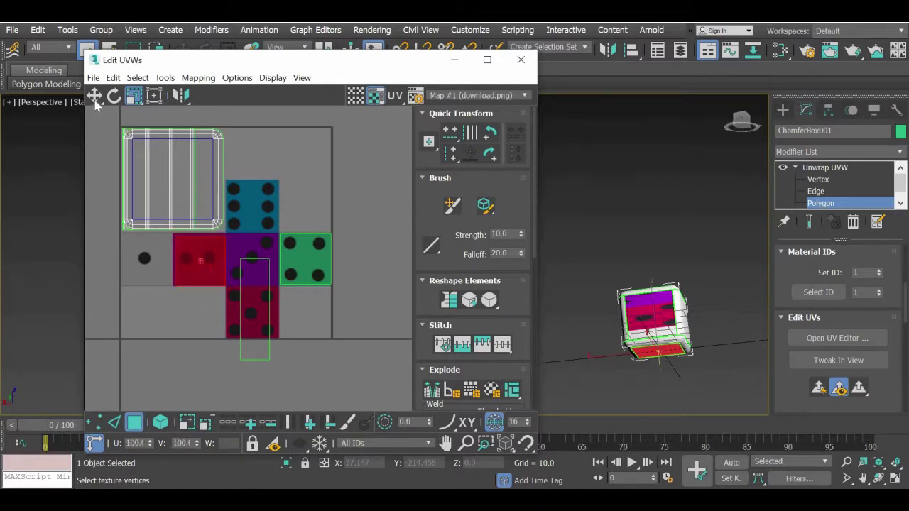
{"action": "left_click", "coordinate": [94, 98]}
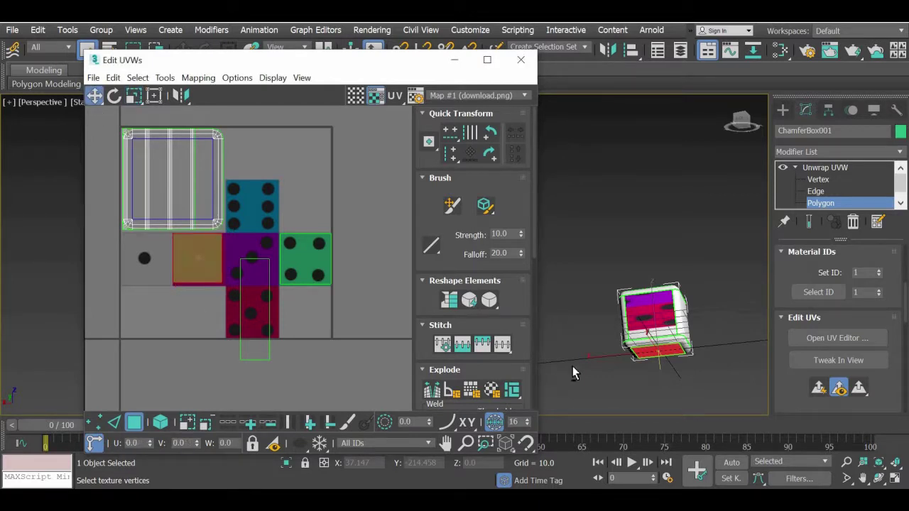
Step: Break the UV polygon of an unmapped side face off the layout and move it over the one-dot square
{"action": "middle_click_drag", "start_coordinate": [639, 374], "coordinate": [667, 328], "text": "alt"}
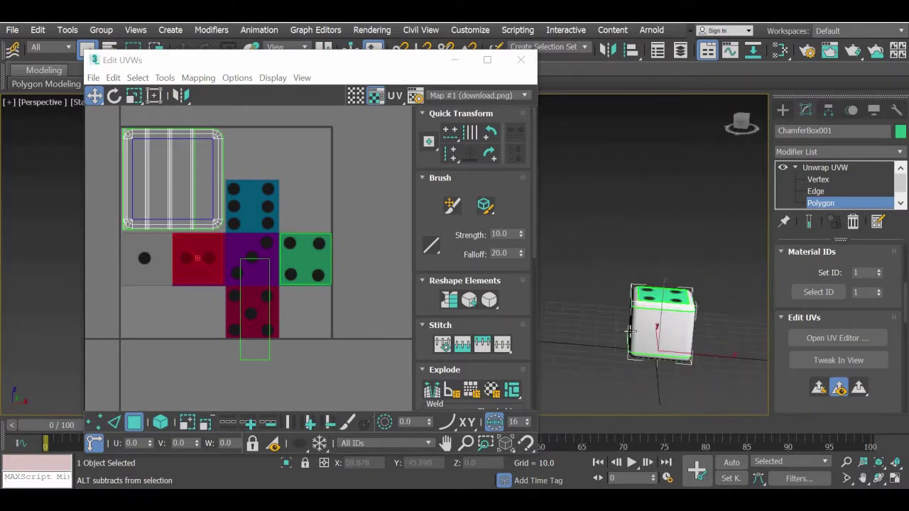
{"action": "left_click", "coordinate": [668, 328]}
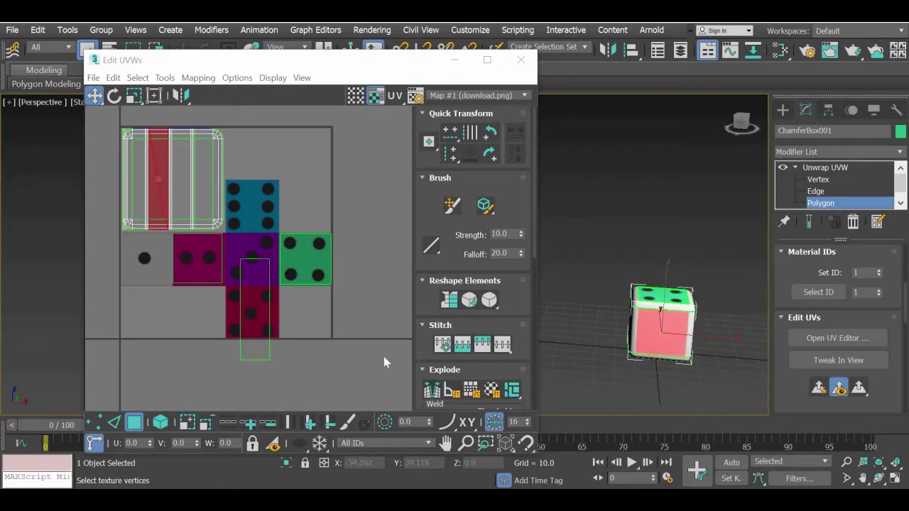
{"action": "left_click_drag", "start_coordinate": [156, 178], "coordinate": [143, 263]}
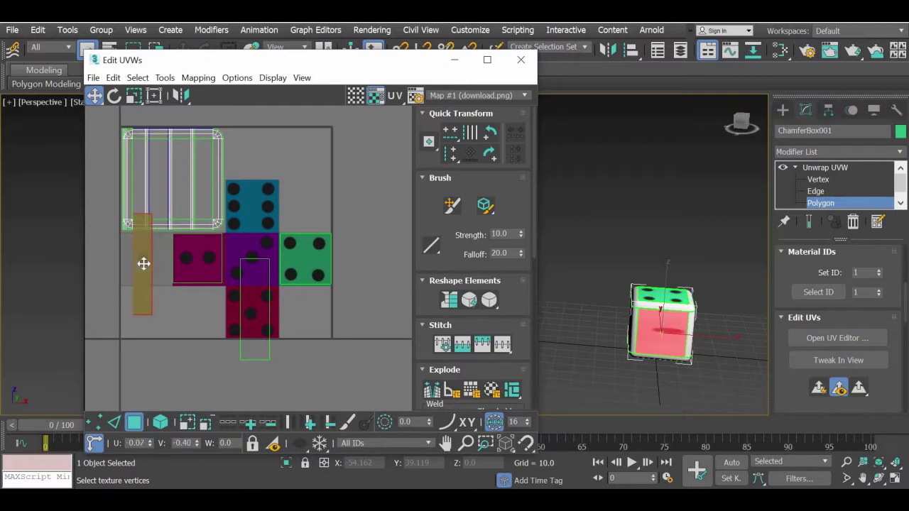
Step: Break off the UV polygon of the side face adjacent to the one-dot face and place it over the purple three-dot square
{"action": "middle_click_drag", "start_coordinate": [618, 362], "coordinate": [692, 345], "text": "alt"}
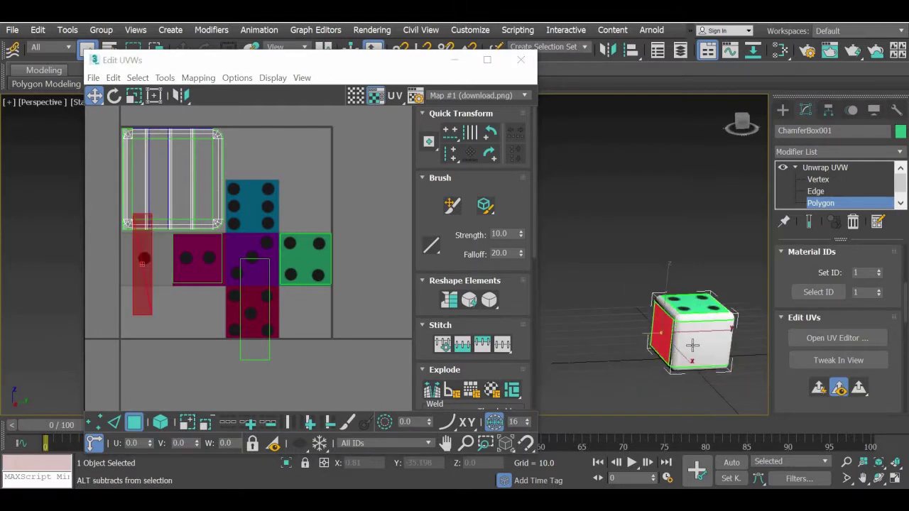
{"action": "key", "text": "ctrl+z"}
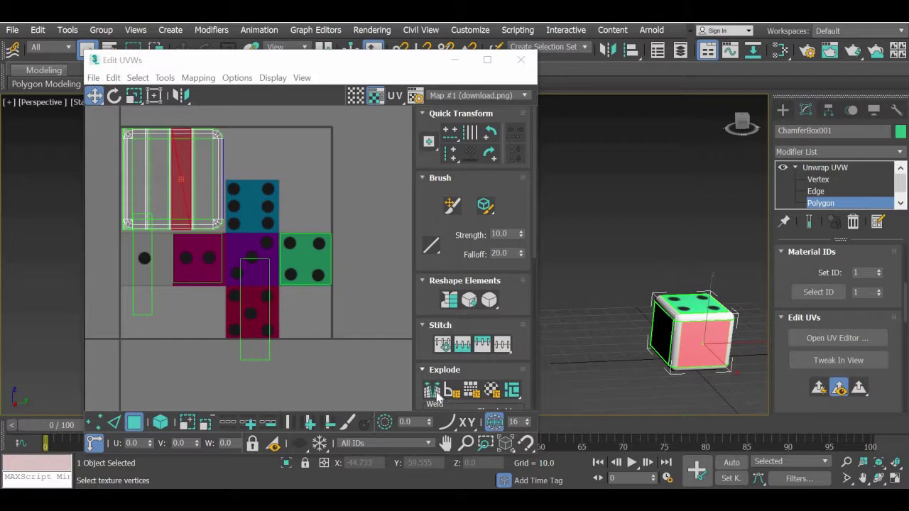
{"action": "left_click_drag", "start_coordinate": [181, 187], "coordinate": [248, 267]}
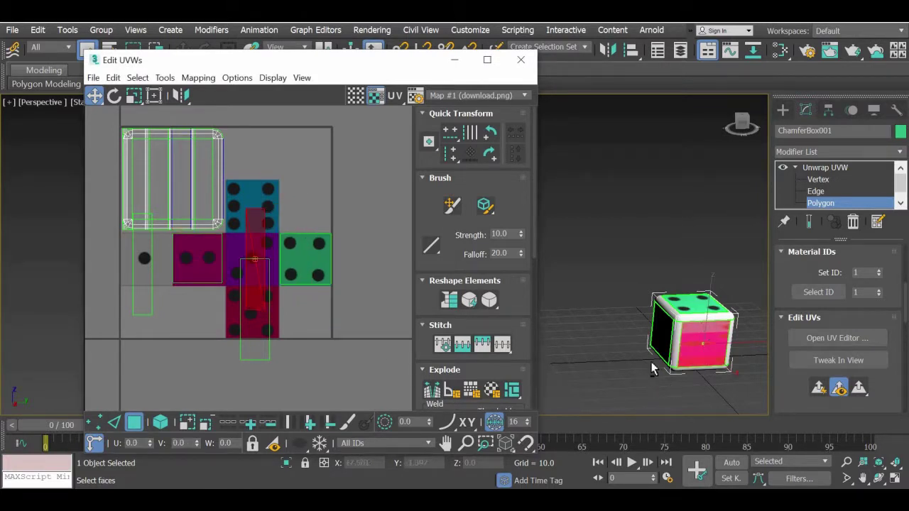
Step: Break off the last unmapped side face's UV polygon and move it over the blue six-dot square
{"action": "middle_click_drag", "start_coordinate": [785, 361], "coordinate": [689, 359], "text": "alt"}
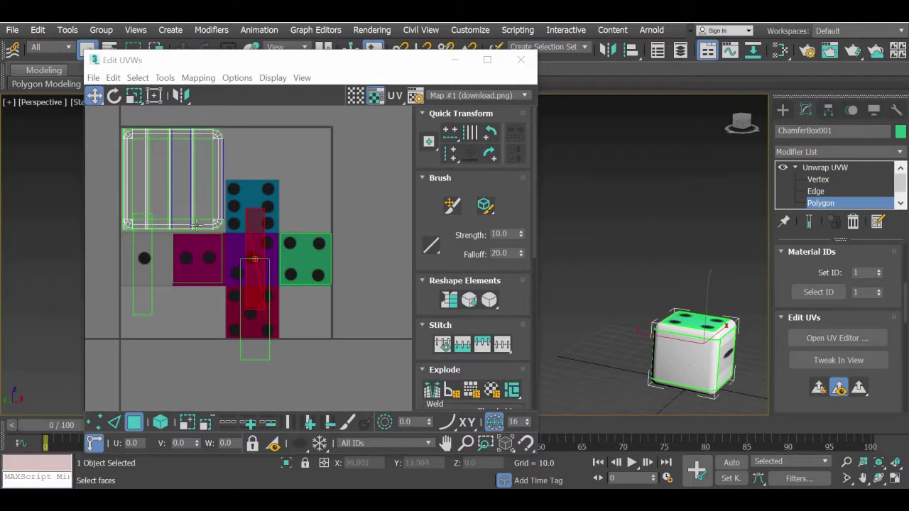
{"action": "left_click", "coordinate": [140, 214]}
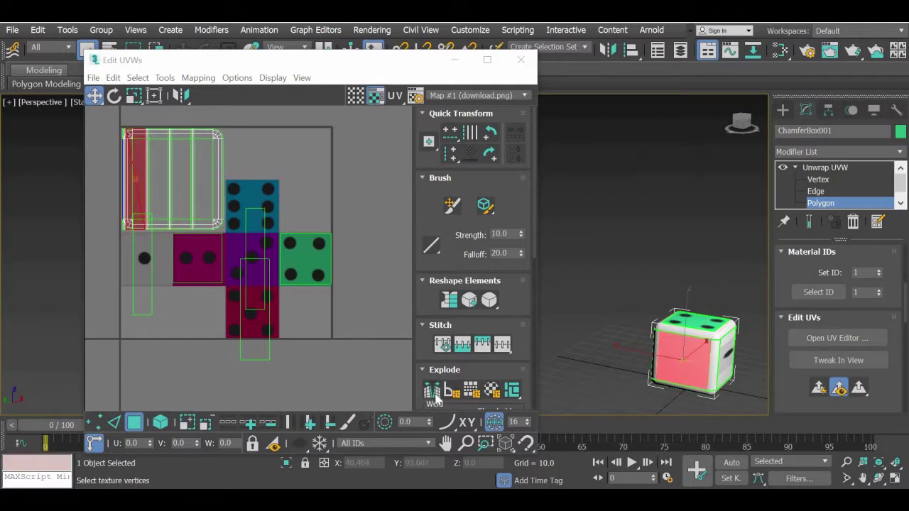
{"action": "left_click_drag", "start_coordinate": [144, 189], "coordinate": [256, 214]}
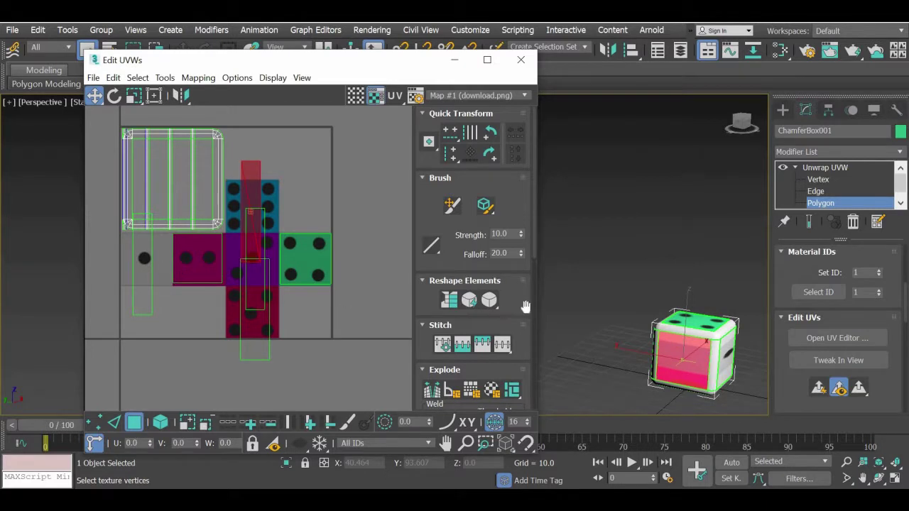
Step: In vertex mode, raise the lower edge of the five-dot face's UV polygon to the red square's lower border
{"action": "middle_click_drag", "start_coordinate": [702, 351], "coordinate": [711, 294], "text": "alt"}
{"action": "scroll", "coordinate": [696, 326], "scroll_direction": "up", "scroll_amount": 5}
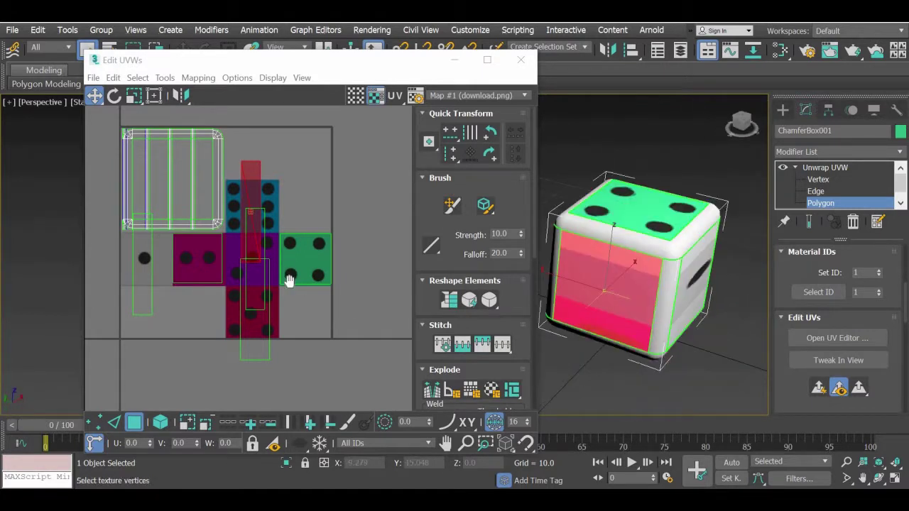
{"action": "middle_click_drag", "start_coordinate": [289, 205], "coordinate": [302, 165]}
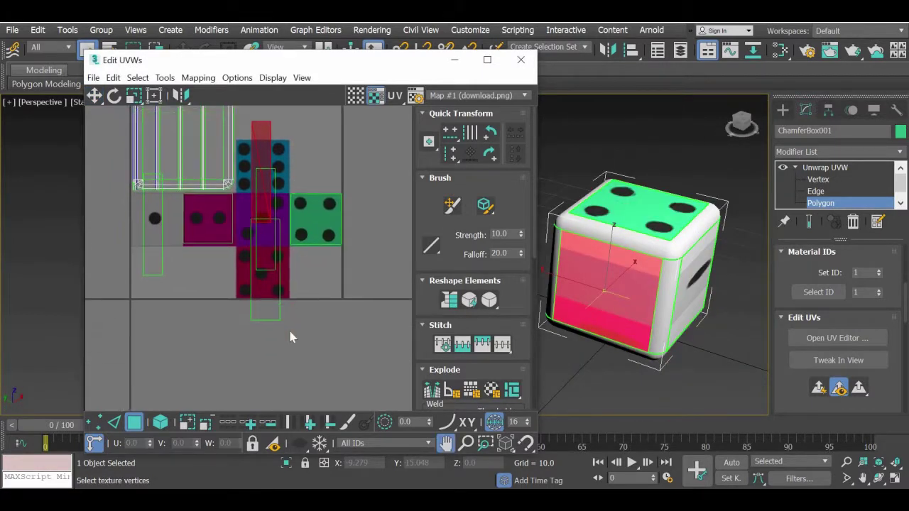
{"action": "scroll", "coordinate": [290, 337], "scroll_direction": "up", "scroll_amount": 2}
{"action": "scroll", "coordinate": [290, 333], "scroll_direction": "up", "scroll_amount": 3}
{"action": "middle_click_drag", "start_coordinate": [296, 315], "coordinate": [323, 375]}
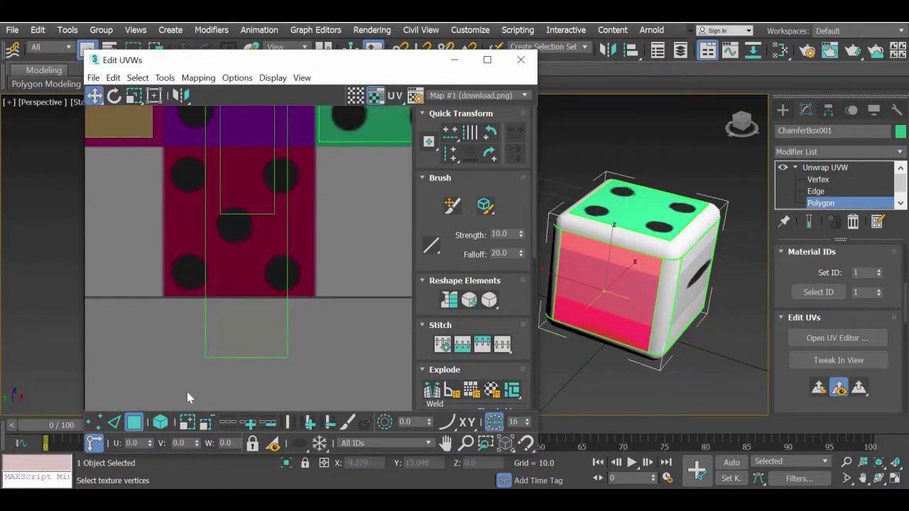
{"action": "key", "text": "1"}
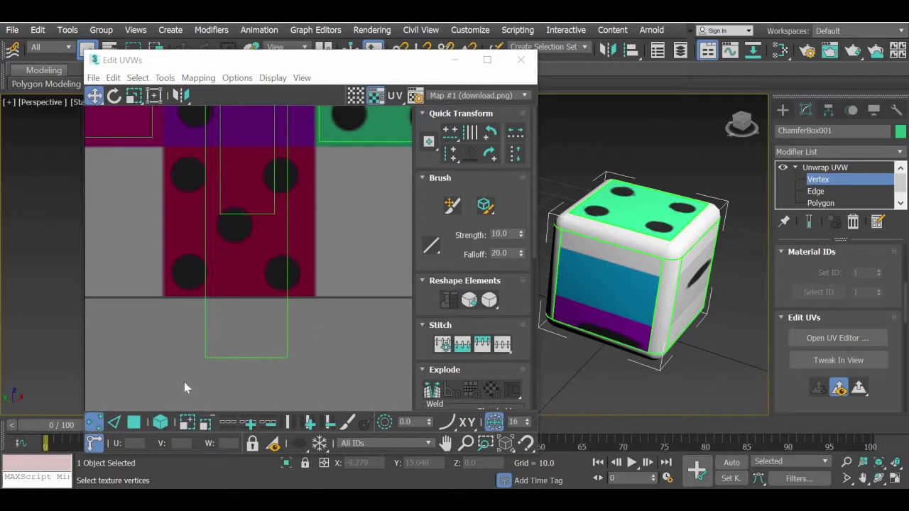
{"action": "left_click", "coordinate": [201, 358]}
{"action": "left_click_drag", "start_coordinate": [206, 319], "coordinate": [201, 294]}
{"action": "middle_click_drag", "start_coordinate": [251, 288], "coordinate": [233, 344]}
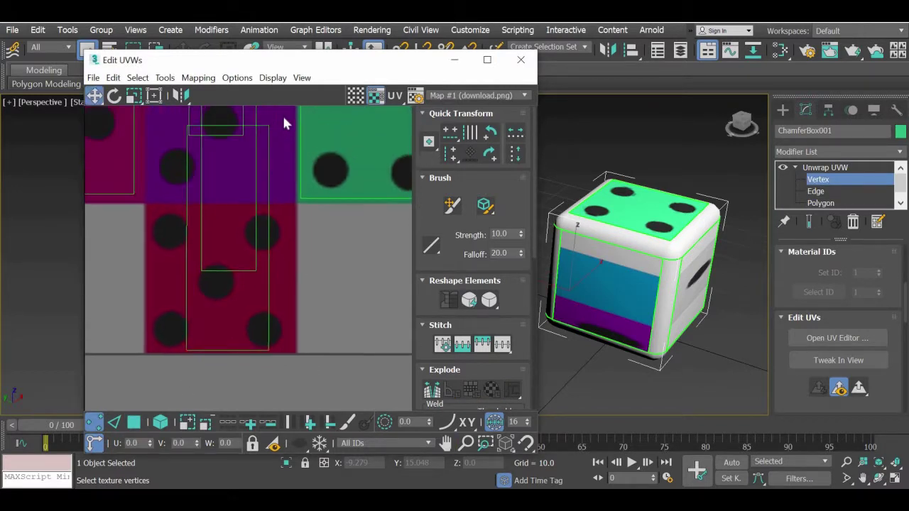
Step: Move the UV polygon's corner vertices onto the corners of the red five-dot square
{"action": "left_click_drag", "start_coordinate": [269, 127], "coordinate": [293, 210]}
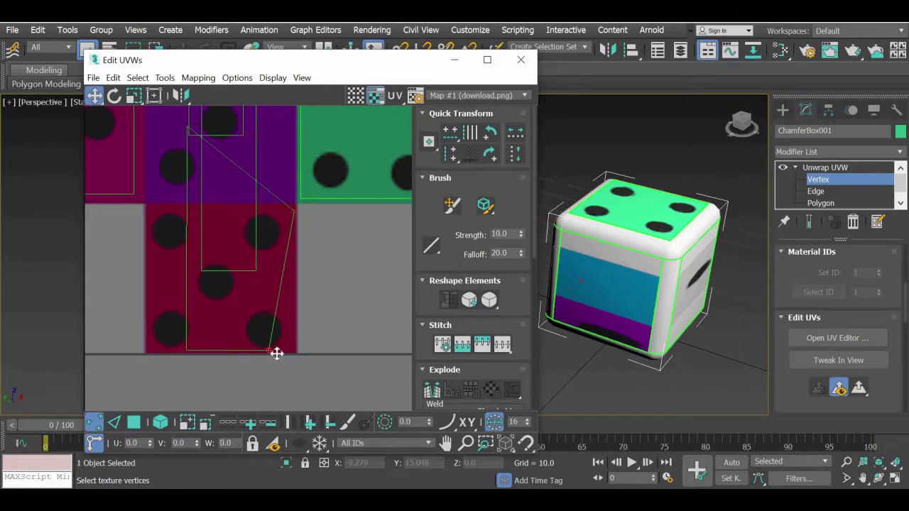
{"action": "left_click_drag", "start_coordinate": [277, 353], "coordinate": [301, 354]}
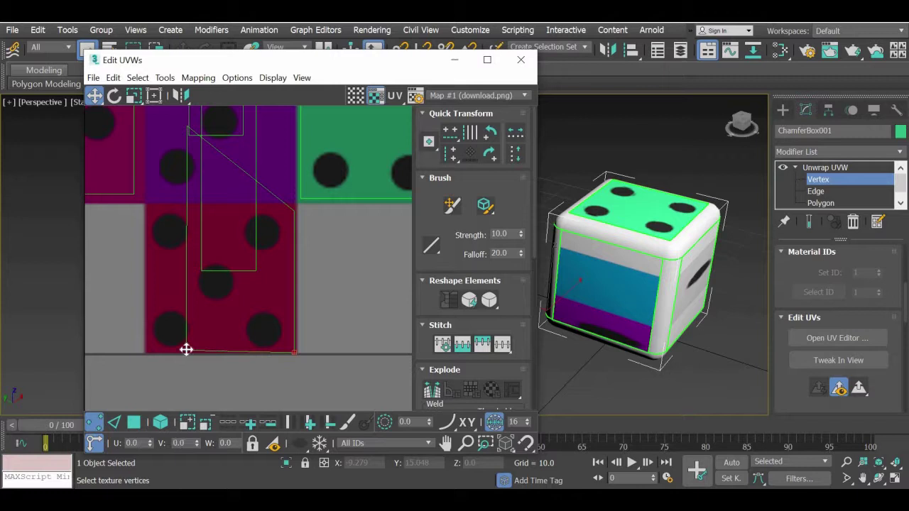
{"action": "left_click_drag", "start_coordinate": [186, 350], "coordinate": [147, 352]}
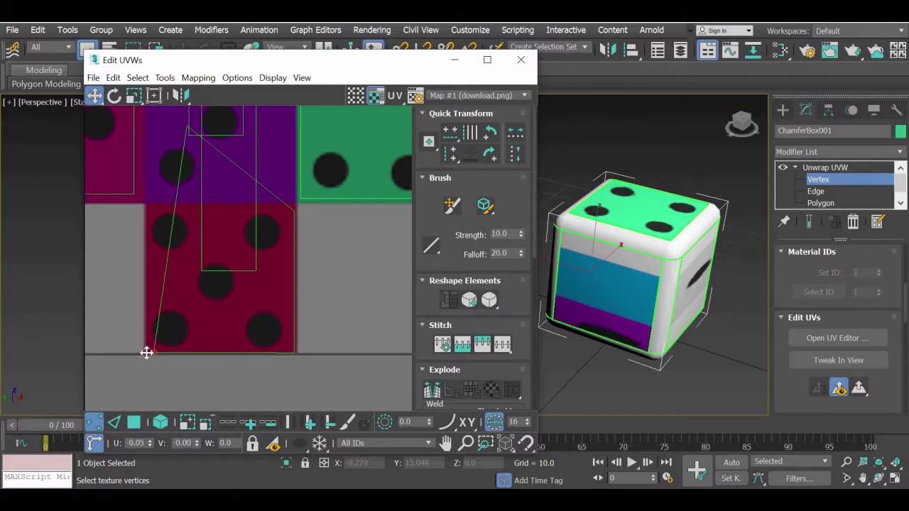
{"action": "left_click", "coordinate": [188, 128]}
{"action": "left_click_drag", "start_coordinate": [186, 126], "coordinate": [149, 206]}
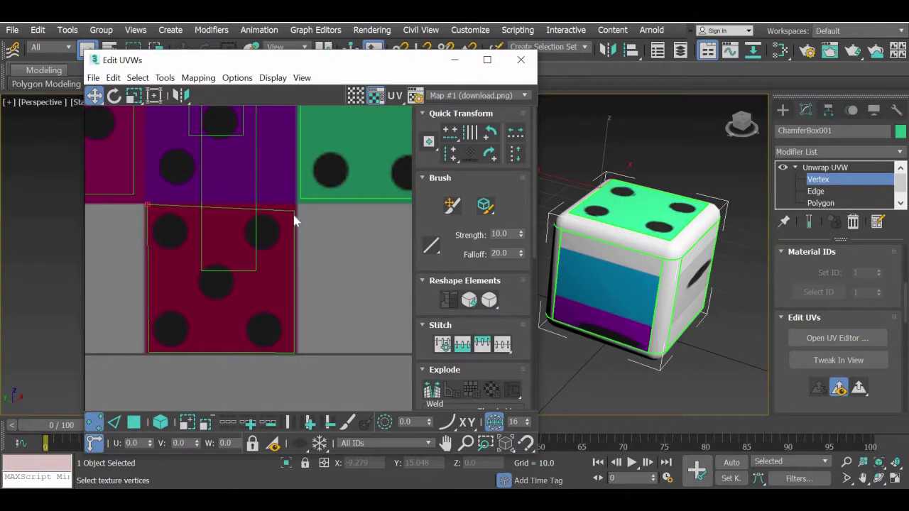
{"action": "left_click_drag", "start_coordinate": [294, 214], "coordinate": [293, 210]}
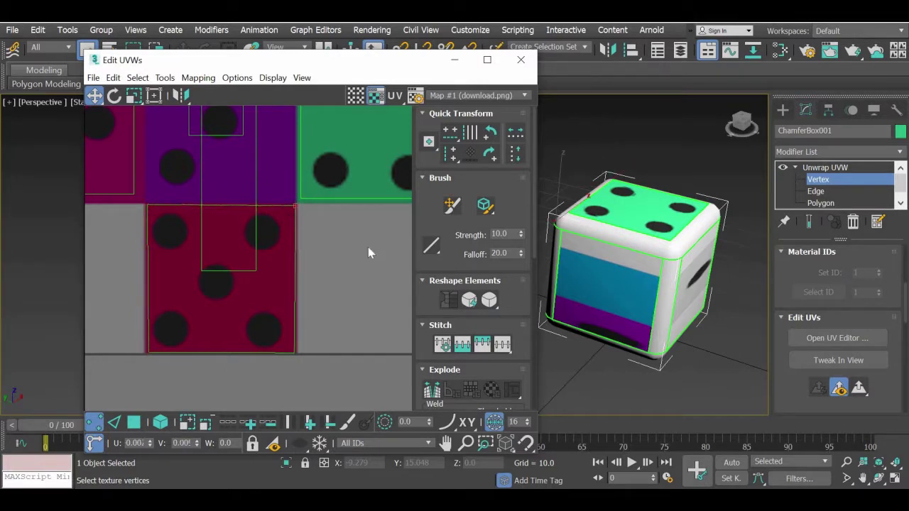
Step: Move the four corner vertices of the six-dot face's UV polygon onto the corners of the blue square
{"action": "middle_click_drag", "start_coordinate": [707, 308], "coordinate": [655, 324], "text": "alt"}
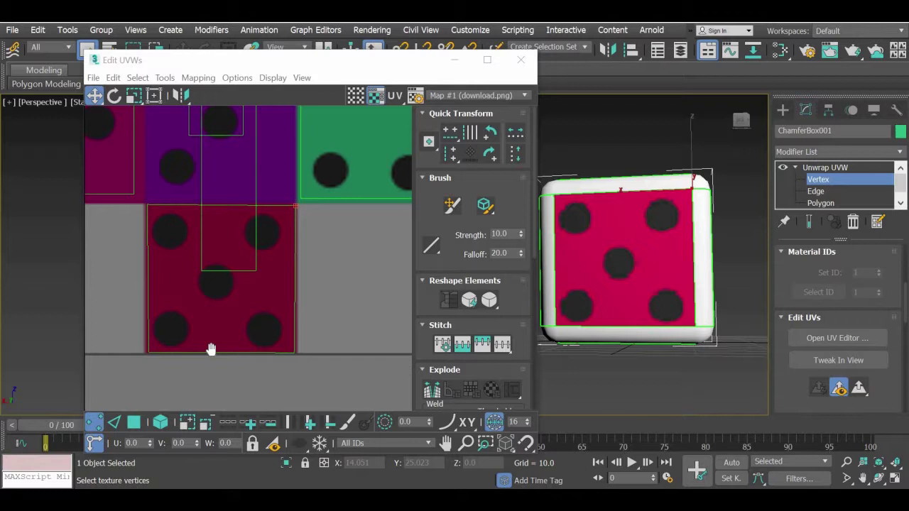
{"action": "middle_click_drag", "start_coordinate": [211, 349], "coordinate": [197, 470]}
{"action": "middle_click_drag", "start_coordinate": [225, 265], "coordinate": [236, 339]}
{"action": "middle_click_drag", "start_coordinate": [209, 292], "coordinate": [196, 399]}
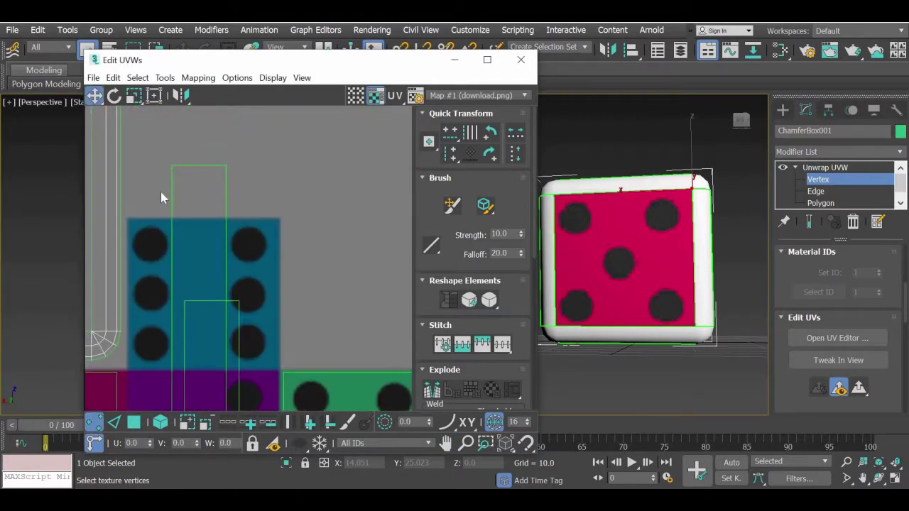
{"action": "left_click", "coordinate": [170, 170]}
{"action": "left_click_drag", "start_coordinate": [137, 224], "coordinate": [131, 222]}
{"action": "left_click_drag", "start_coordinate": [224, 166], "coordinate": [276, 221]}
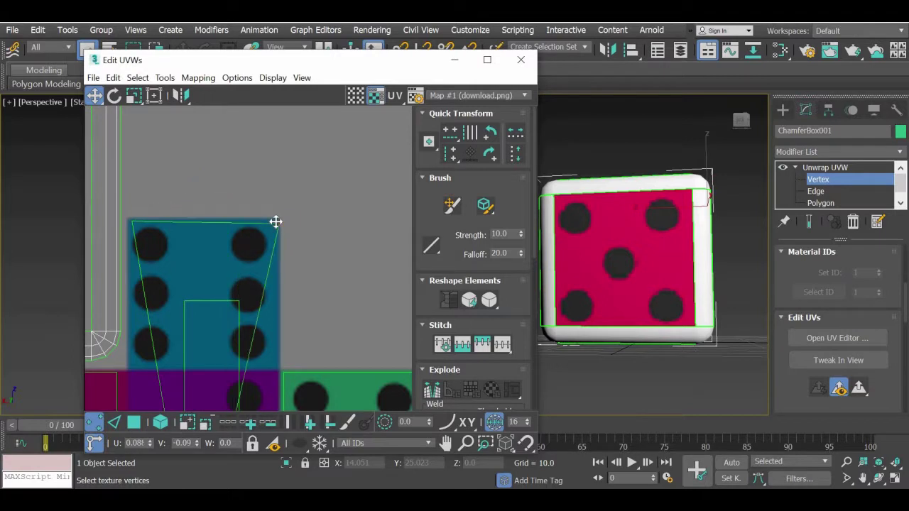
{"action": "middle_click_drag", "start_coordinate": [256, 297], "coordinate": [253, 209]}
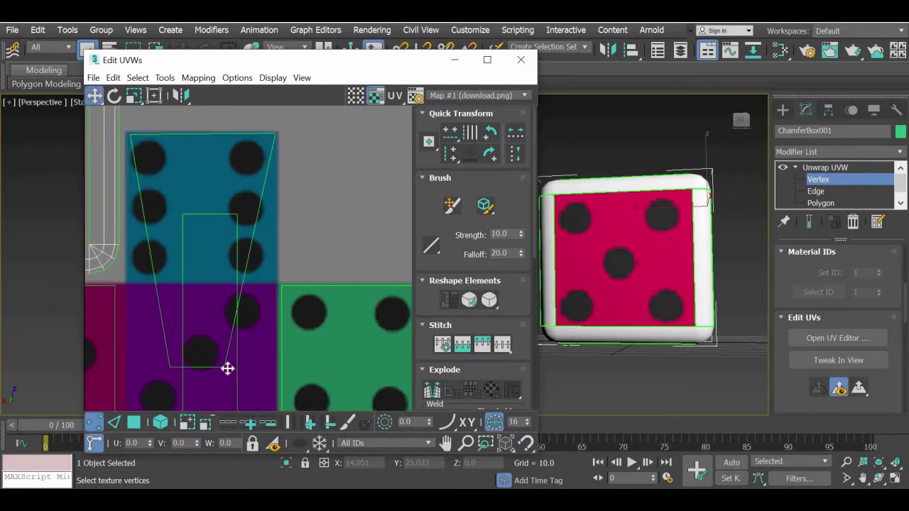
{"action": "left_click_drag", "start_coordinate": [227, 368], "coordinate": [274, 281]}
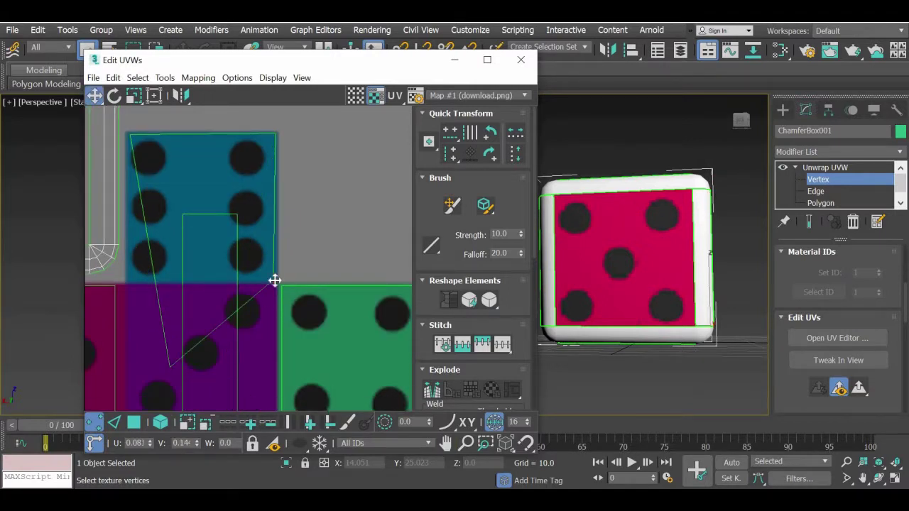
{"action": "left_click", "coordinate": [171, 367]}
{"action": "left_click_drag", "start_coordinate": [169, 367], "coordinate": [131, 281]}
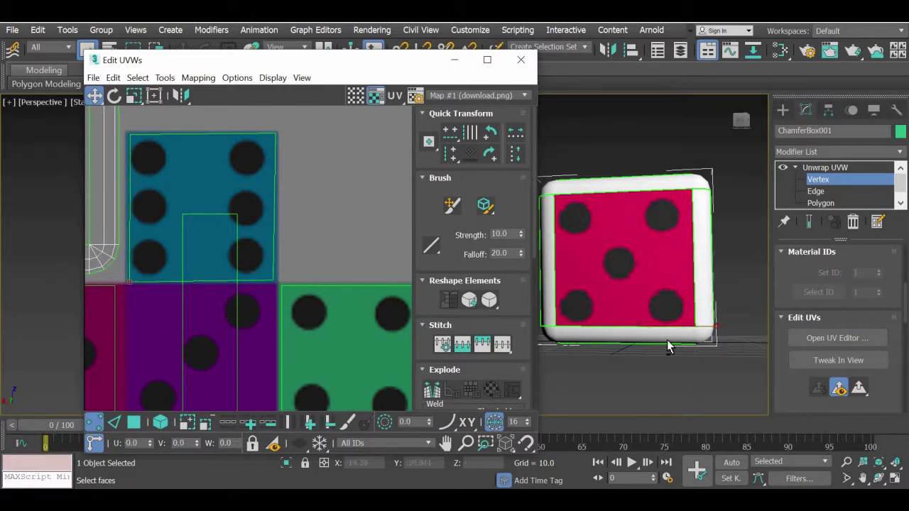
Step: Nudge the two left corner vertices of the six-dot UV polygon outward to the blue square's left border
{"action": "middle_click_drag", "start_coordinate": [669, 345], "coordinate": [624, 321], "text": "alt"}
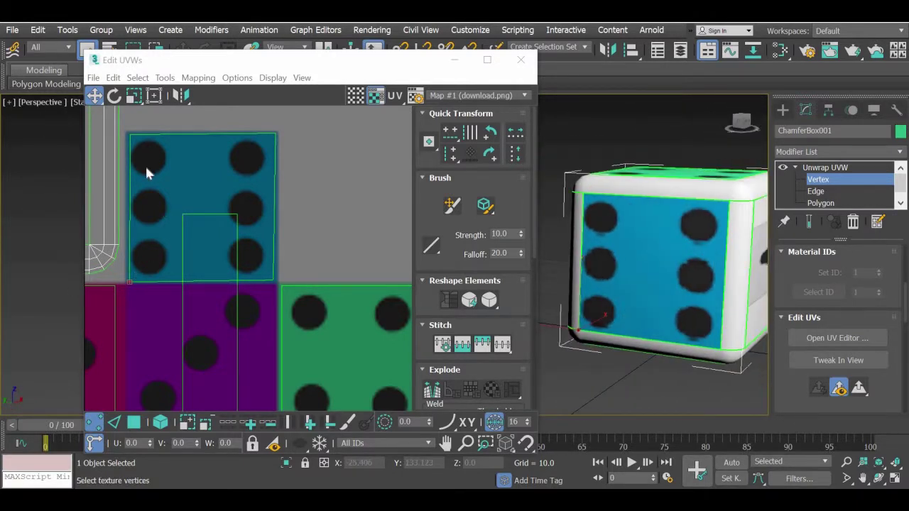
{"action": "scroll", "coordinate": [144, 162], "scroll_direction": "up", "scroll_amount": 2}
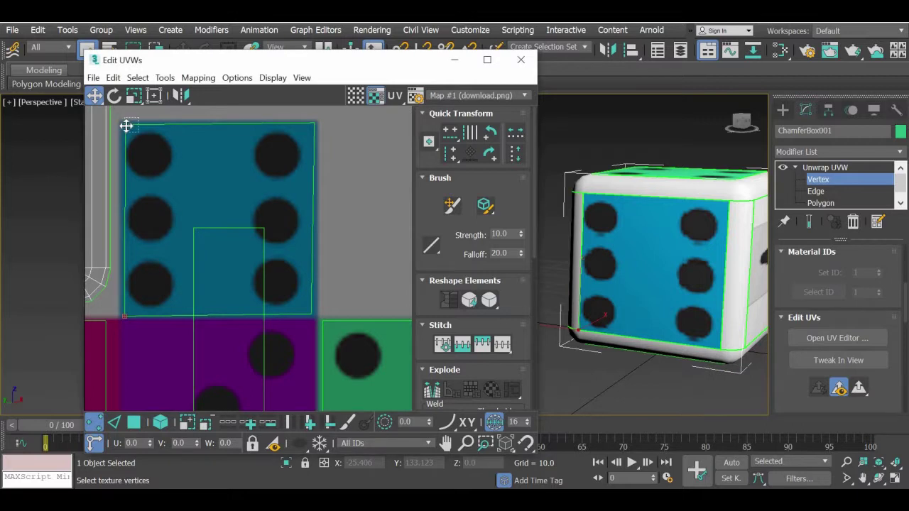
{"action": "left_click", "coordinate": [125, 125]}
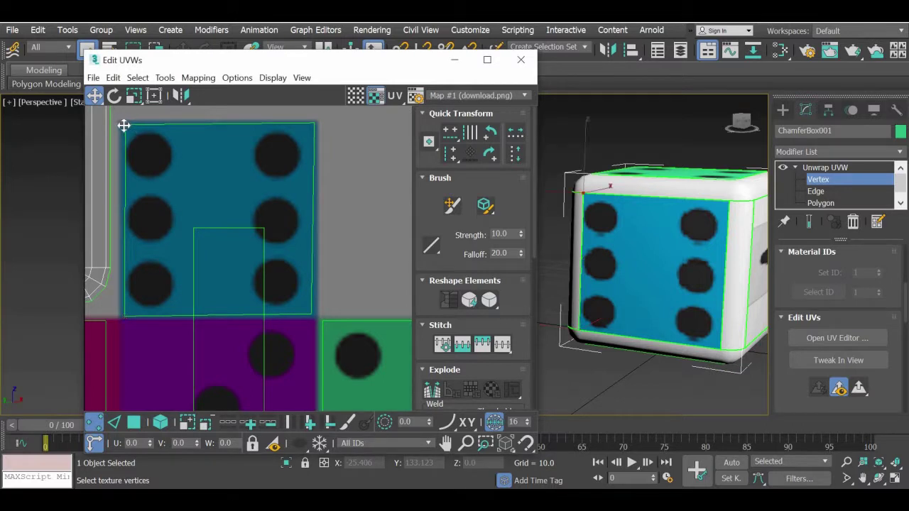
{"action": "left_click", "coordinate": [123, 313]}
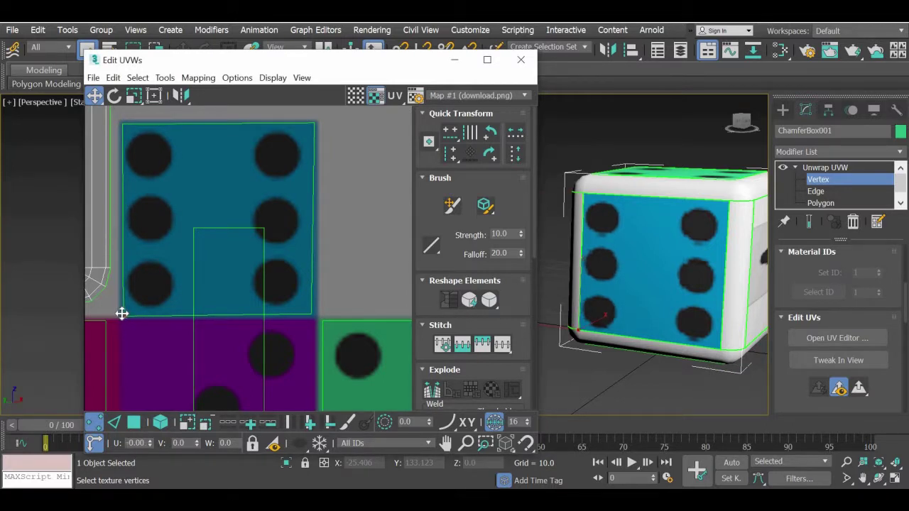
{"action": "mouse_move", "coordinate": [121, 315]}
{"action": "left_mouse_down"}
{"action": "mouse_move", "coordinate": [105, 313]}
{"action": "mouse_move", "coordinate": [119, 314]}
{"action": "left_mouse_up"}
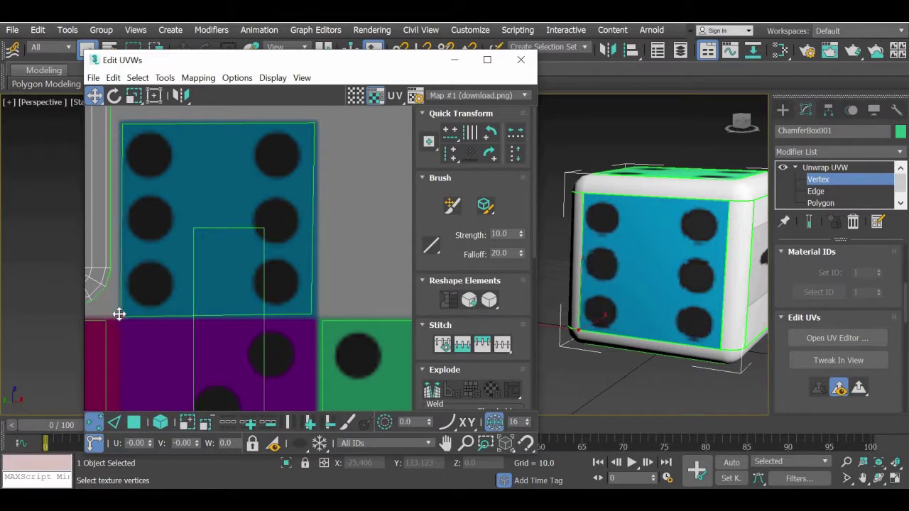
Step: Move the four corner vertices of the three-dot face's UV polygon onto the corners of the purple square
{"action": "middle_click_drag", "start_coordinate": [196, 250], "coordinate": [190, 164]}
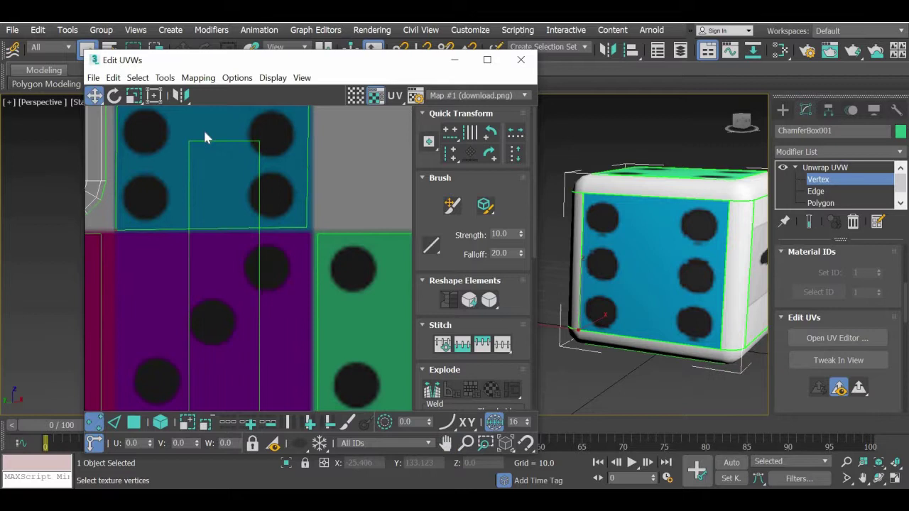
{"action": "left_click", "coordinate": [189, 143]}
{"action": "left_click_drag", "start_coordinate": [189, 143], "coordinate": [120, 239]}
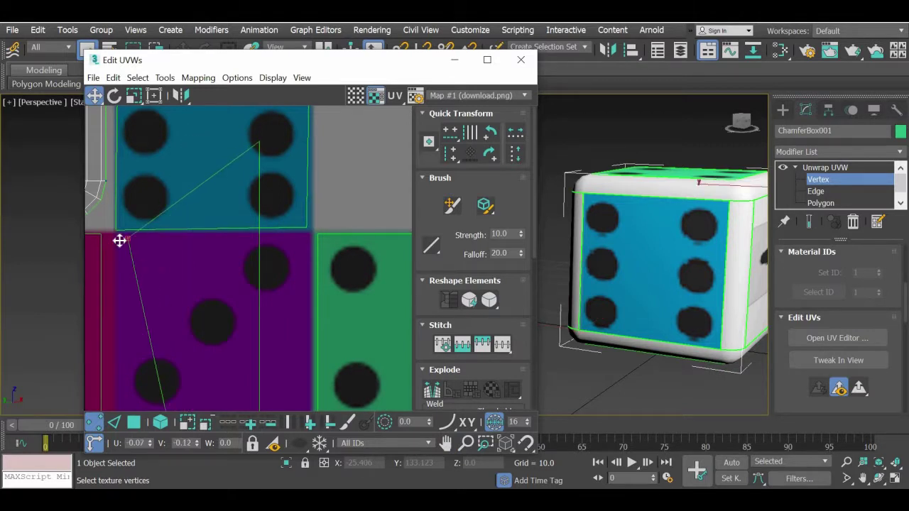
{"action": "left_click", "coordinate": [260, 142]}
{"action": "left_click_drag", "start_coordinate": [260, 142], "coordinate": [307, 236]}
{"action": "middle_click_drag", "start_coordinate": [245, 318], "coordinate": [267, 158]}
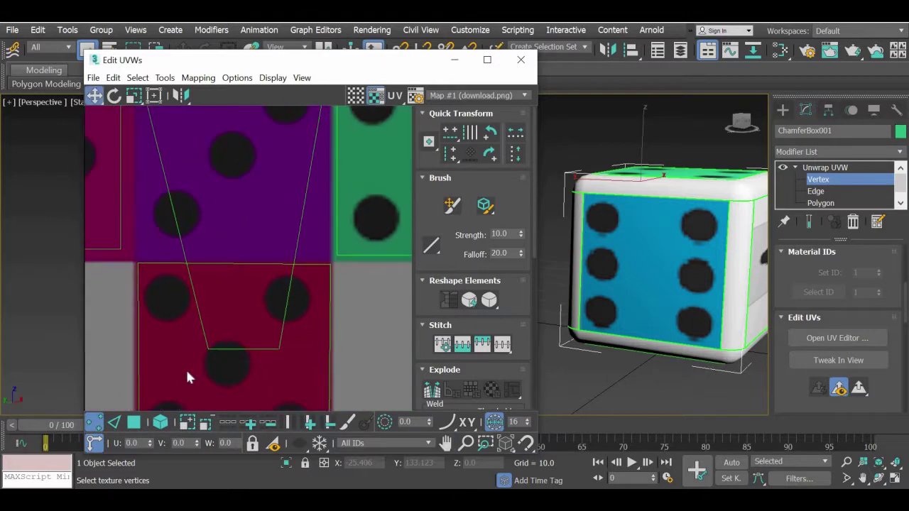
{"action": "left_click_drag", "start_coordinate": [208, 353], "coordinate": [140, 256]}
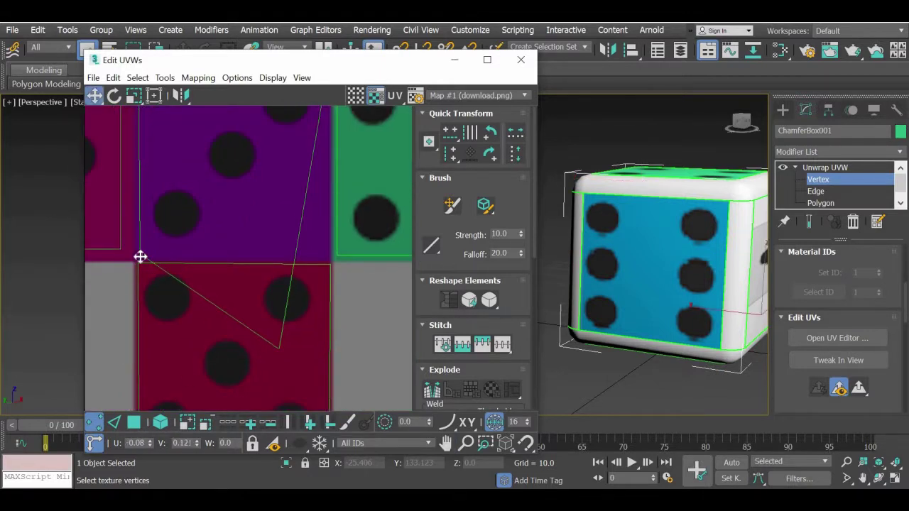
{"action": "left_click_drag", "start_coordinate": [280, 349], "coordinate": [331, 259]}
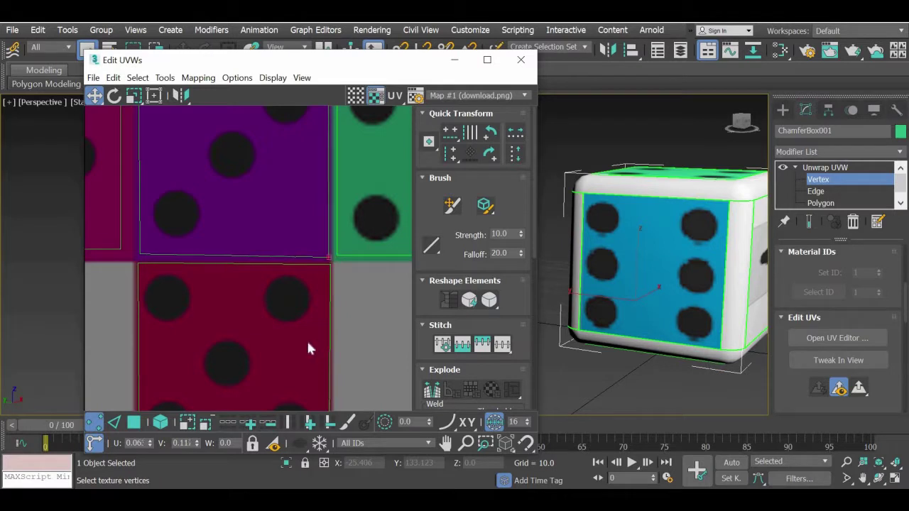
Step: Nudge the lower-left vertex of the three-dot UV polygon down to level its bottom edge, and check the dice
{"action": "middle_click_drag", "start_coordinate": [285, 285], "coordinate": [302, 402]}
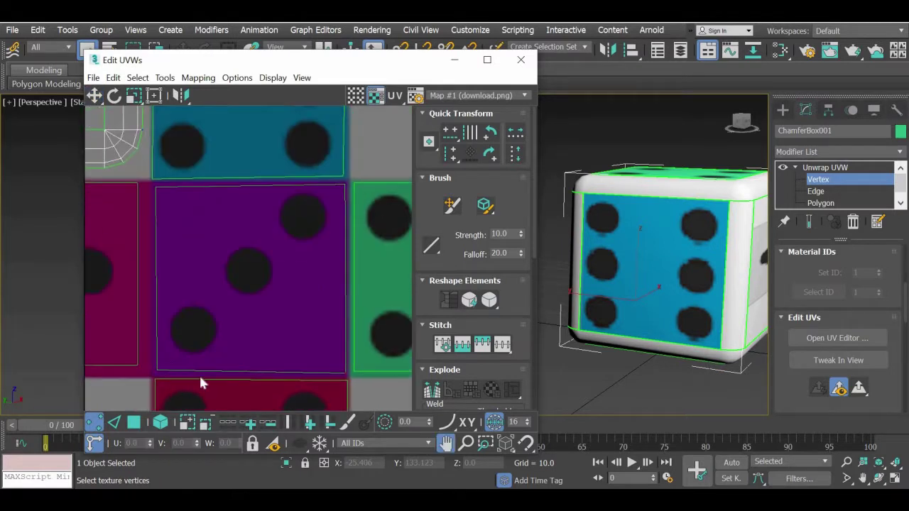
{"action": "left_click", "coordinate": [156, 371]}
{"action": "left_click_drag", "start_coordinate": [156, 372], "coordinate": [157, 371]}
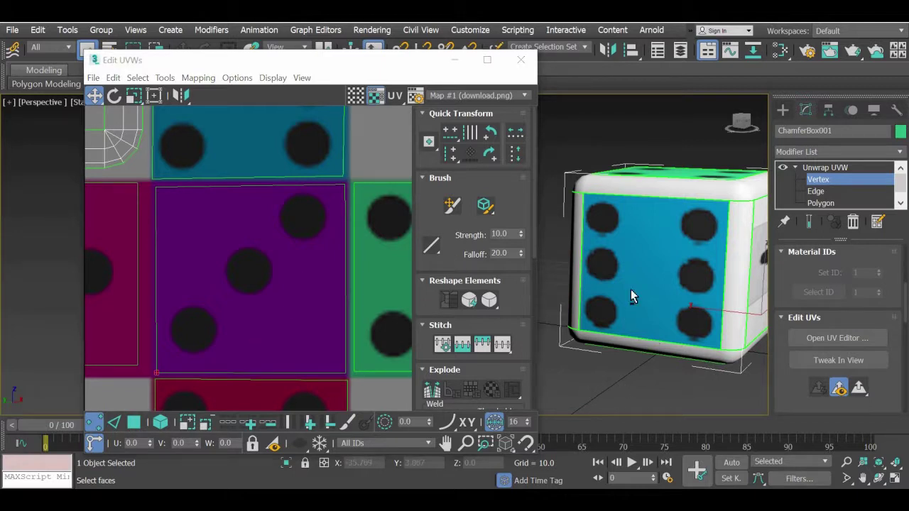
{"action": "middle_click_drag", "start_coordinate": [693, 325], "coordinate": [296, 261], "text": "alt"}
Step: Move the four corner vertices of the one-dot face's UV polygon onto the corners of the grey one-dot square
{"action": "scroll", "coordinate": [297, 261], "scroll_direction": "down", "scroll_amount": 2}
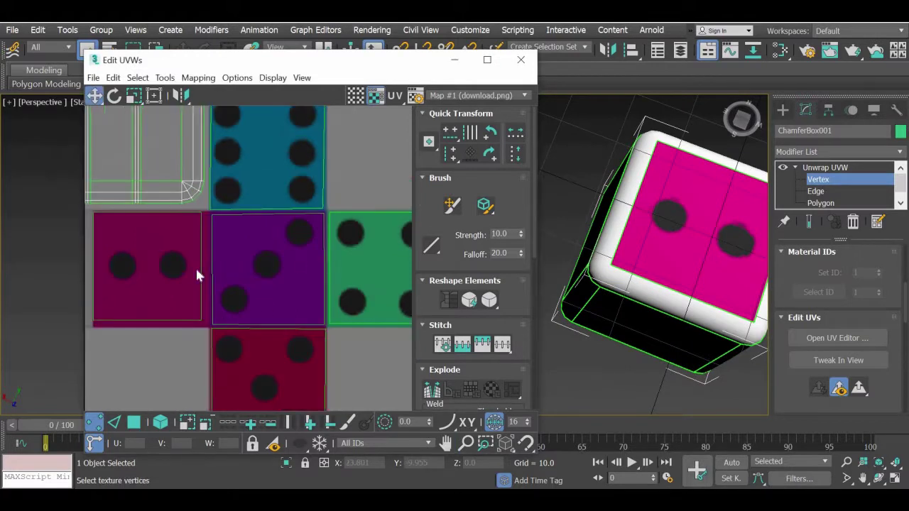
{"action": "middle_click_drag", "start_coordinate": [396, 265], "coordinate": [602, 262]}
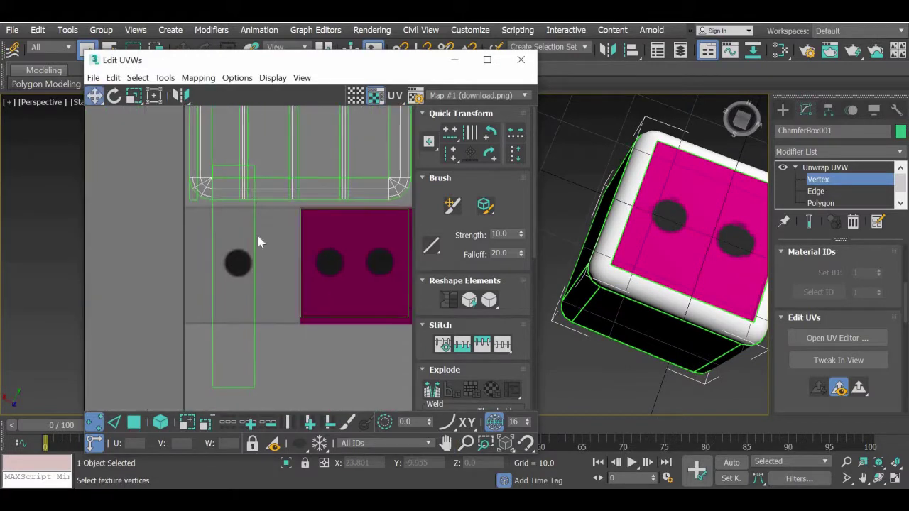
{"action": "left_click", "coordinate": [254, 169]}
{"action": "left_click_drag", "start_coordinate": [262, 175], "coordinate": [292, 211]}
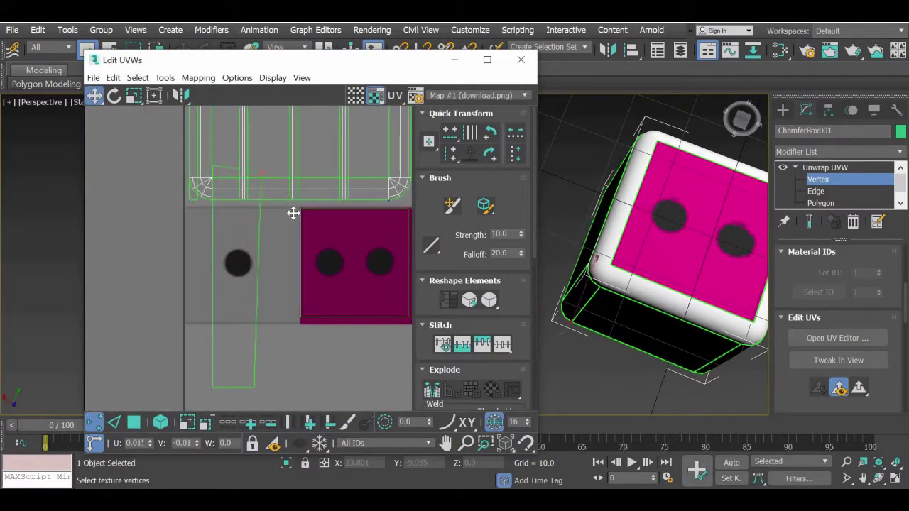
{"action": "left_click", "coordinate": [213, 166]}
{"action": "left_click_drag", "start_coordinate": [203, 224], "coordinate": [190, 212]}
{"action": "left_click_drag", "start_coordinate": [218, 392], "coordinate": [199, 353]}
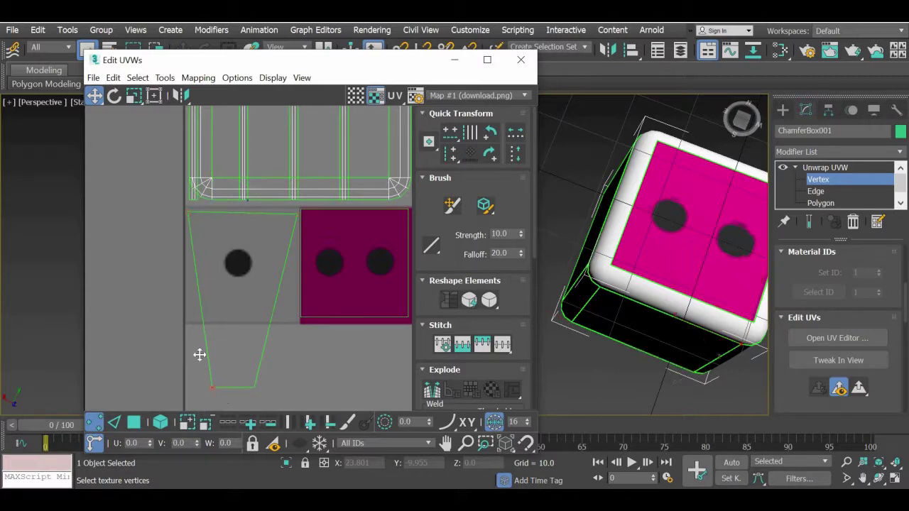
{"action": "left_click", "coordinate": [254, 385]}
{"action": "left_click_drag", "start_coordinate": [297, 324], "coordinate": [294, 315]}
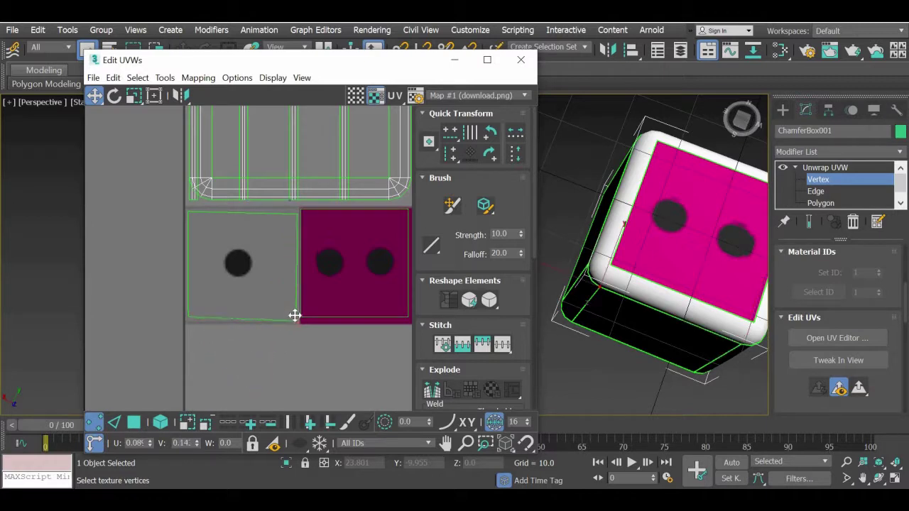
Step: Close the UV editor and inspect the mapped faces of the dice from several sides
{"action": "middle_click_drag", "start_coordinate": [573, 316], "coordinate": [634, 269], "text": "alt"}
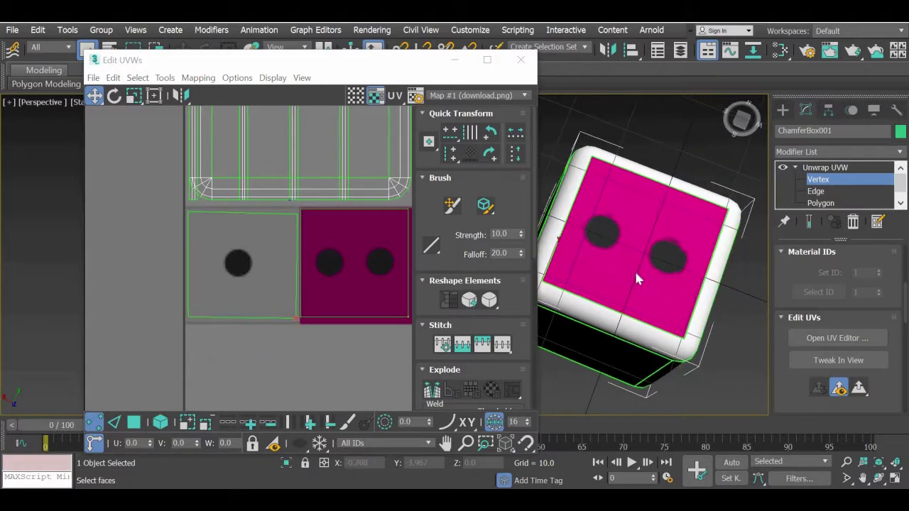
{"action": "middle_click_drag", "start_coordinate": [658, 309], "coordinate": [696, 323], "text": "alt"}
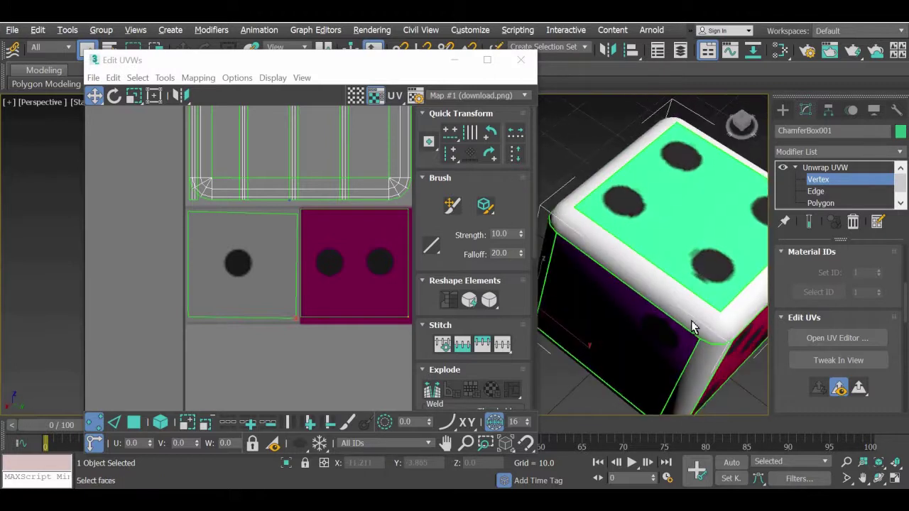
{"action": "scroll", "coordinate": [588, 245], "scroll_direction": "down", "scroll_amount": 5}
{"action": "middle_click_drag", "start_coordinate": [588, 245], "coordinate": [618, 309], "text": "alt"}
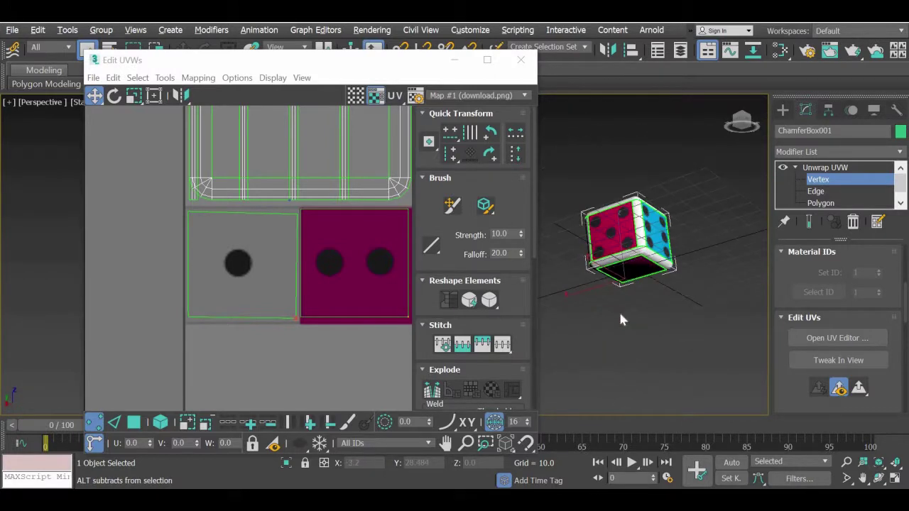
{"action": "left_click", "coordinate": [521, 60]}
{"action": "middle_click_drag", "start_coordinate": [637, 297], "coordinate": [467, 296]}
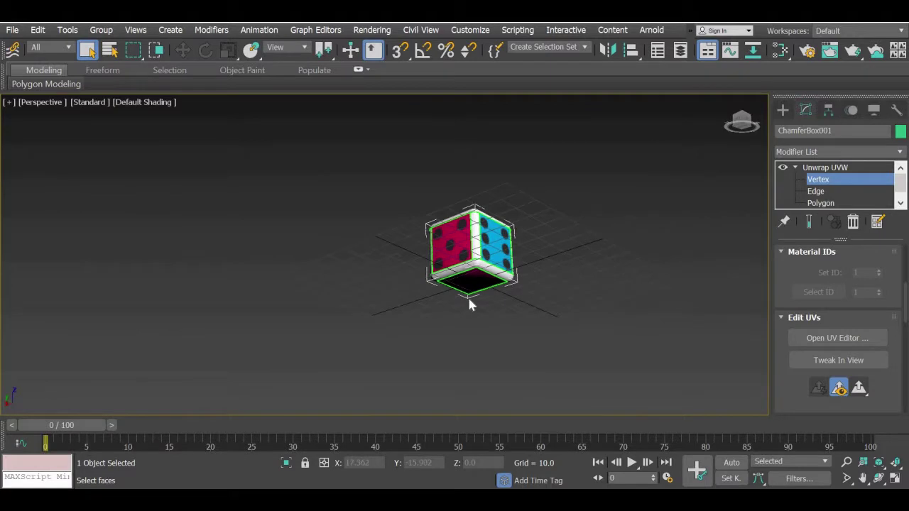
{"action": "scroll", "coordinate": [467, 297], "scroll_direction": "up", "scroll_amount": 2}
{"action": "mouse_move", "coordinate": [537, 324]}
{"action": "middle_mouse_down", "text": "alt"}
{"action": "mouse_move", "coordinate": [544, 355]}
{"action": "mouse_move", "coordinate": [537, 329]}
{"action": "middle_mouse_up", "text": "alt"}
{"action": "scroll", "coordinate": [598, 351], "scroll_direction": "up", "scroll_amount": 5}
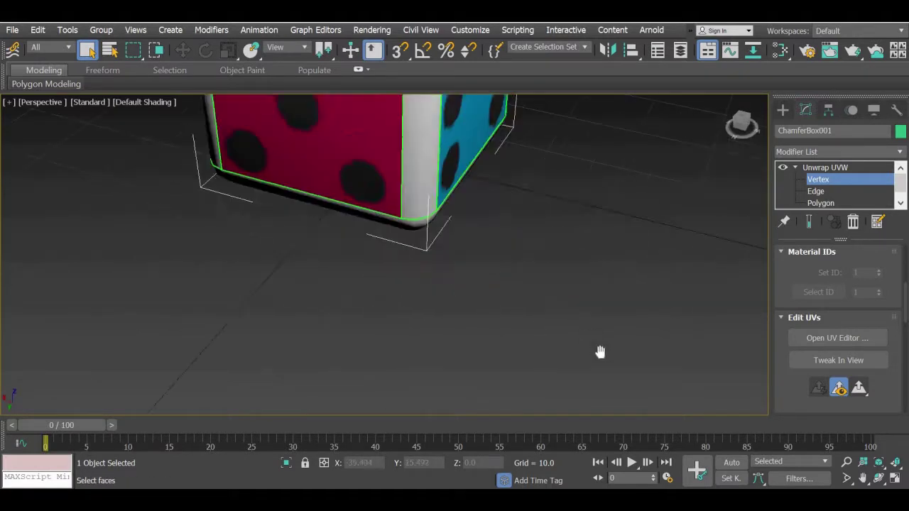
{"action": "scroll", "coordinate": [615, 394], "scroll_direction": "down", "scroll_amount": 6}
{"action": "middle_click_drag", "start_coordinate": [716, 371], "coordinate": [574, 376], "text": "alt"}
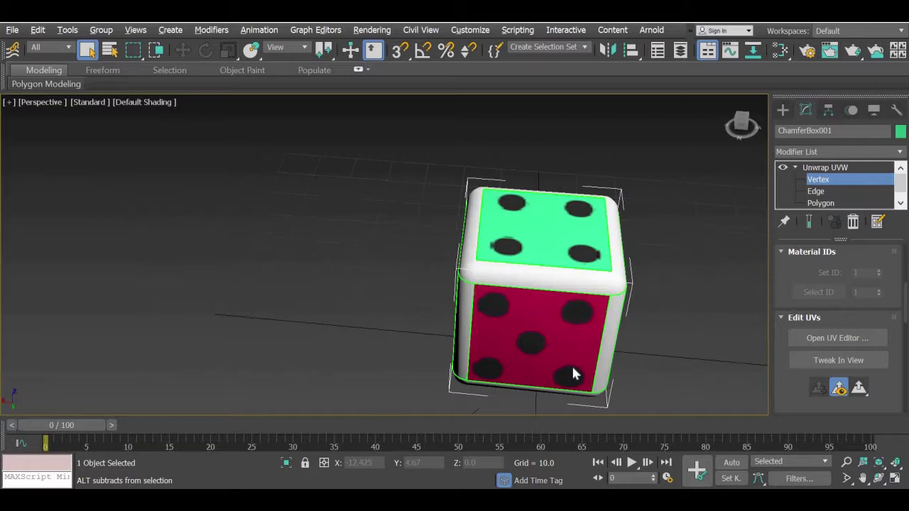
Step: Switch the viewport's Edged Faces display on and back off to compare the dice's look
{"action": "left_click", "coordinate": [153, 104]}
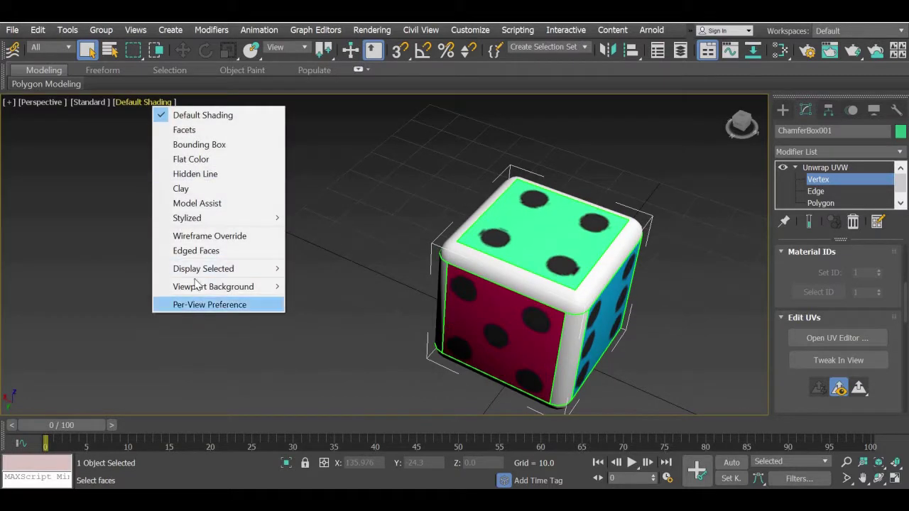
{"action": "left_click", "coordinate": [199, 253]}
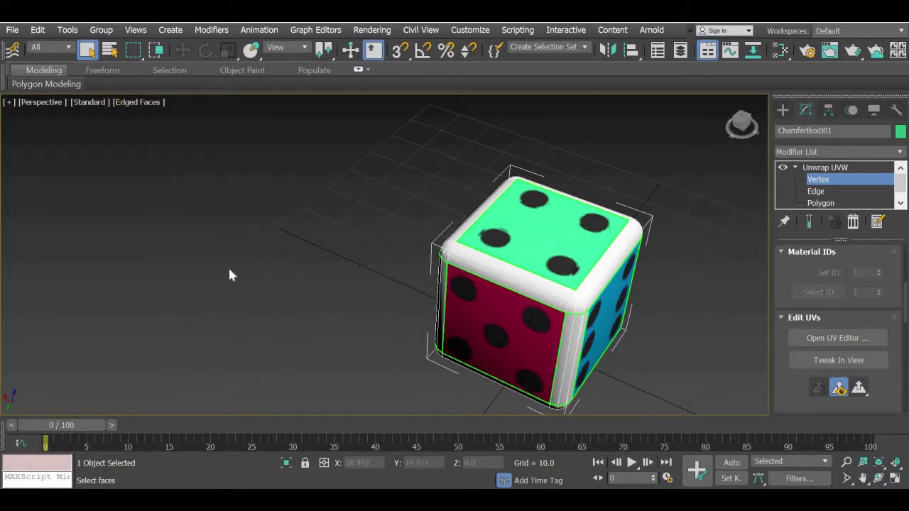
{"action": "left_click", "coordinate": [136, 103]}
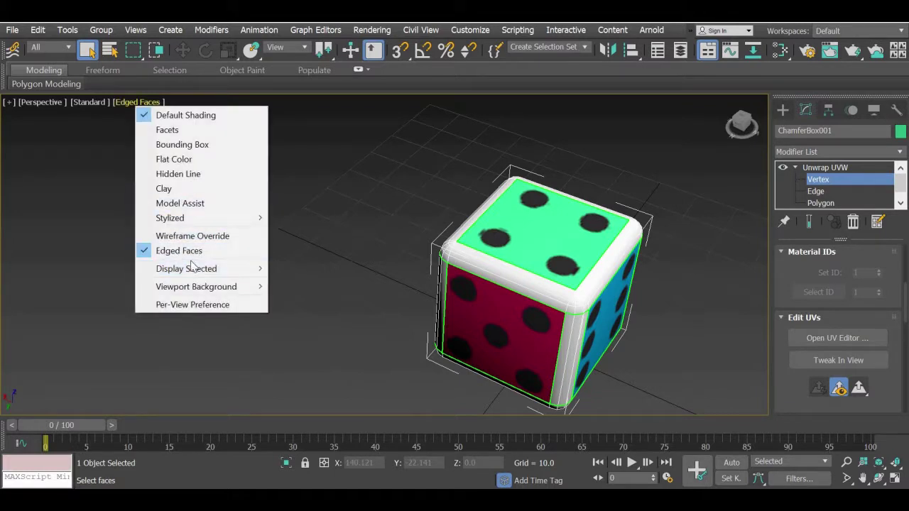
{"action": "left_click", "coordinate": [186, 251]}
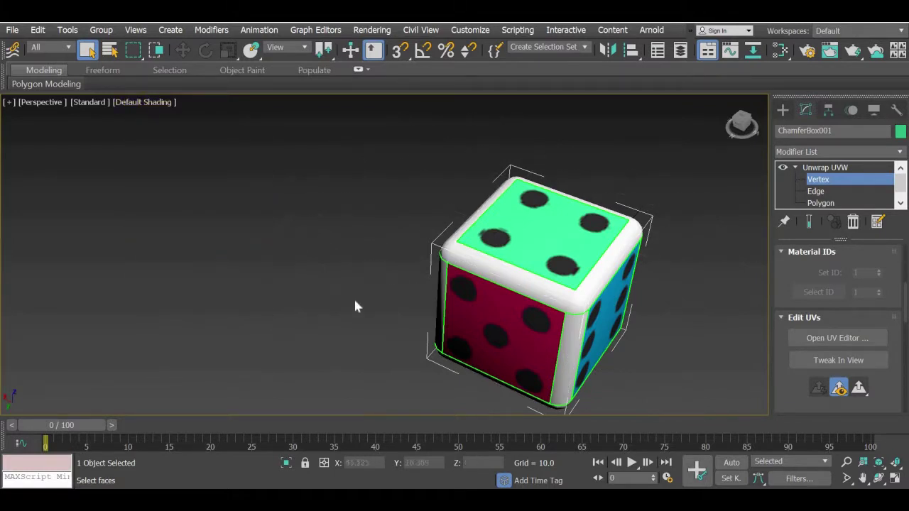
Step: Leave Unwrap UVW vertex editing and deselect the dice to view it without selection outlines
{"action": "scroll", "coordinate": [355, 302], "scroll_direction": "down", "scroll_amount": 2}
{"action": "left_click", "coordinate": [783, 112]}
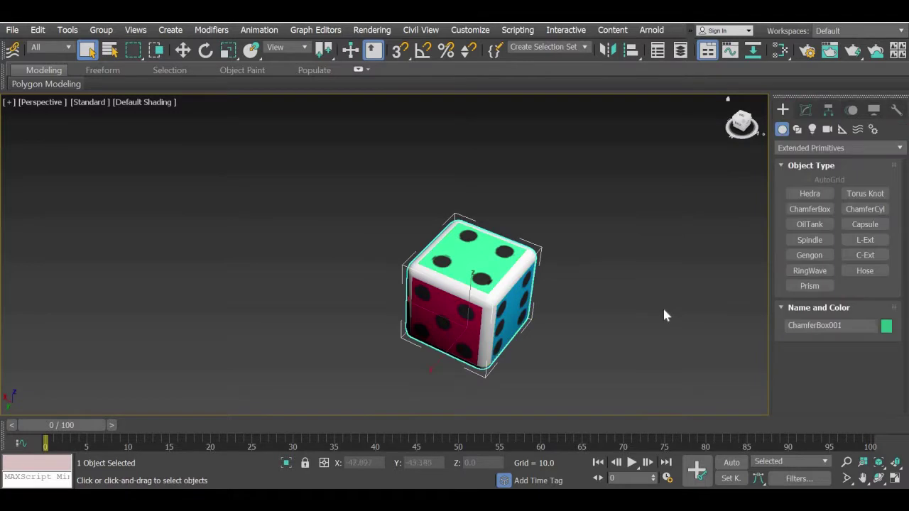
{"action": "left_click", "coordinate": [662, 306]}
{"action": "middle_click_drag", "start_coordinate": [409, 358], "coordinate": [389, 343], "text": "alt"}
{"action": "middle_click_drag", "start_coordinate": [490, 339], "coordinate": [682, 315]}
{"action": "scroll", "coordinate": [643, 316], "scroll_direction": "up", "scroll_amount": 3}
{"action": "middle_click_drag", "start_coordinate": [733, 261], "coordinate": [743, 265]}
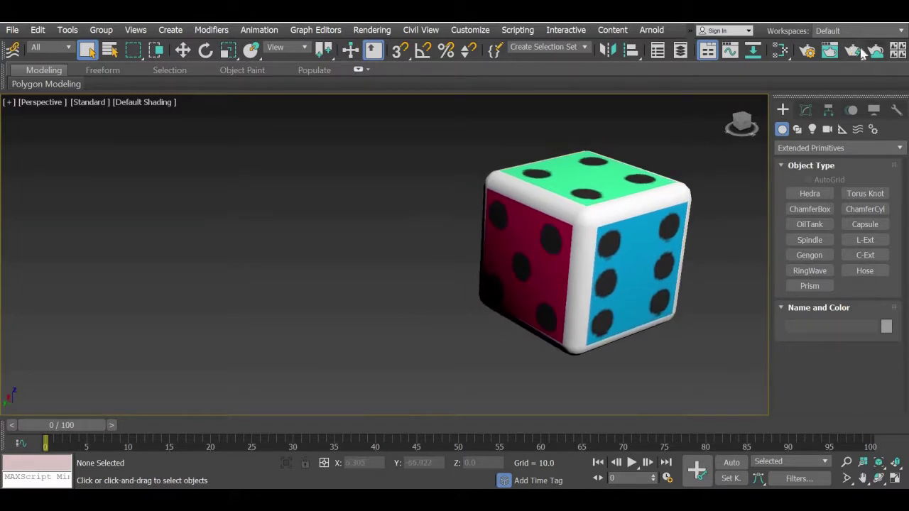
Step: Render the dice in the Perspective view, once as framed and once from closer up, to inspect its faces
{"action": "left_click", "coordinate": [858, 52]}
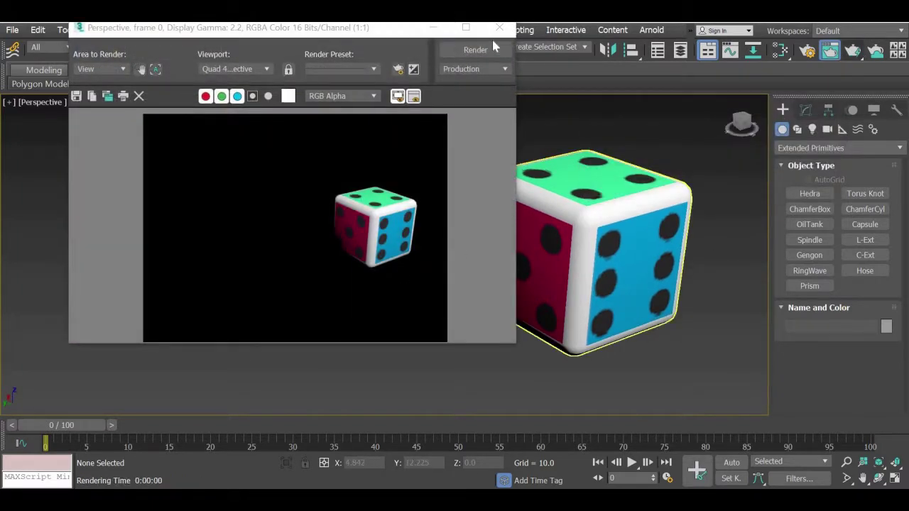
{"action": "middle_click_drag", "start_coordinate": [566, 236], "coordinate": [335, 269]}
{"action": "scroll", "coordinate": [335, 271], "scroll_direction": "up", "scroll_amount": 4}
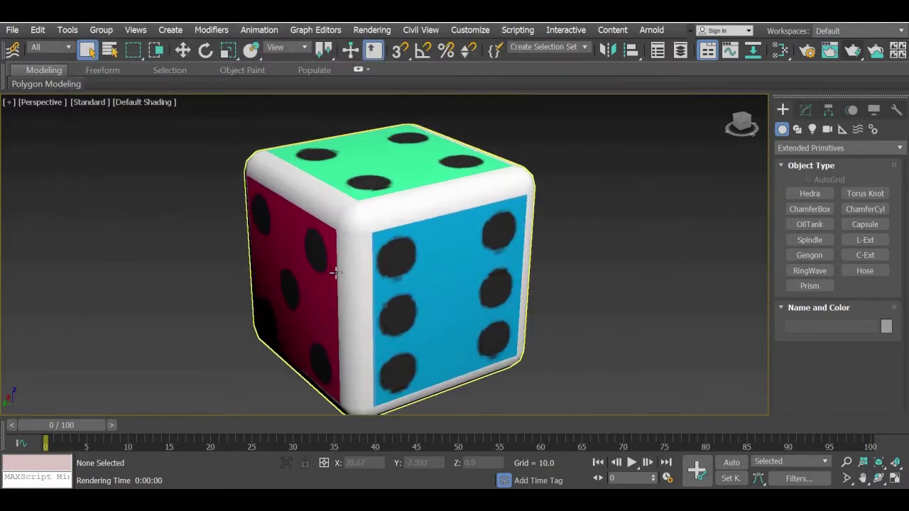
{"action": "scroll", "coordinate": [334, 272], "scroll_direction": "up", "scroll_amount": 2}
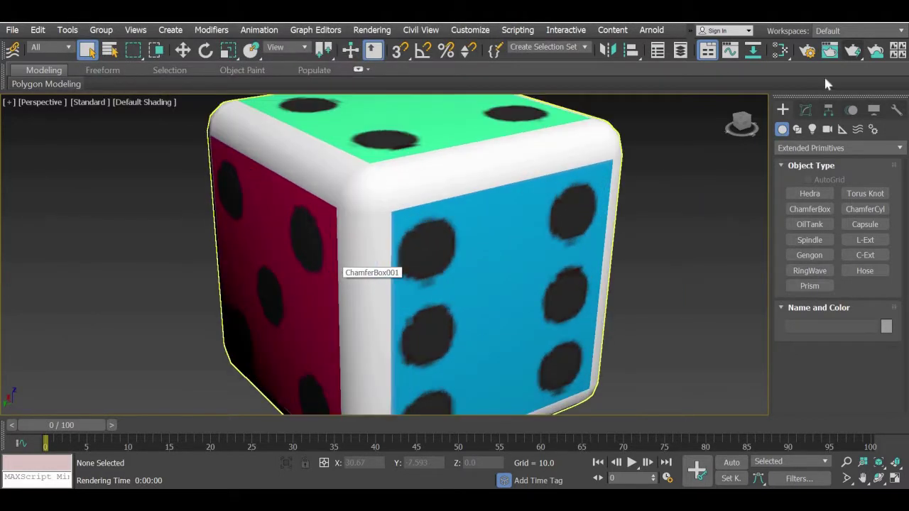
{"action": "left_click", "coordinate": [854, 52]}
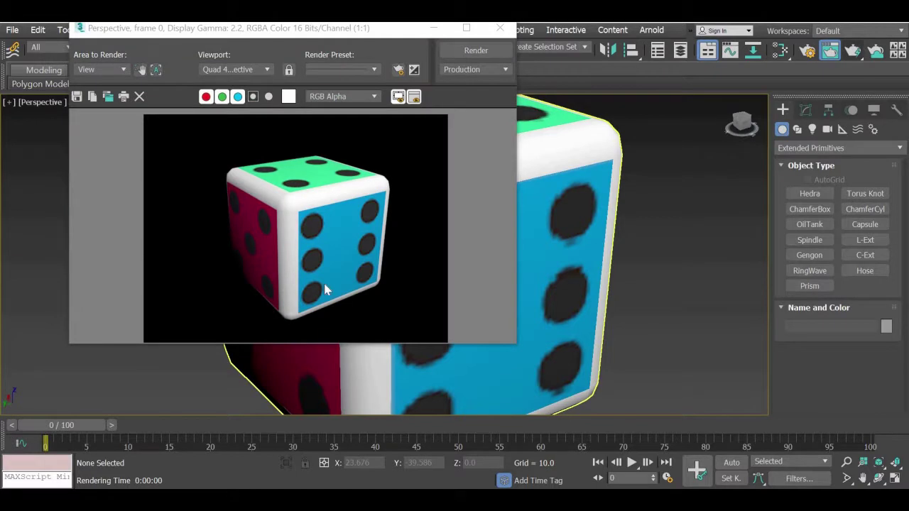
{"action": "left_click", "coordinate": [500, 29]}
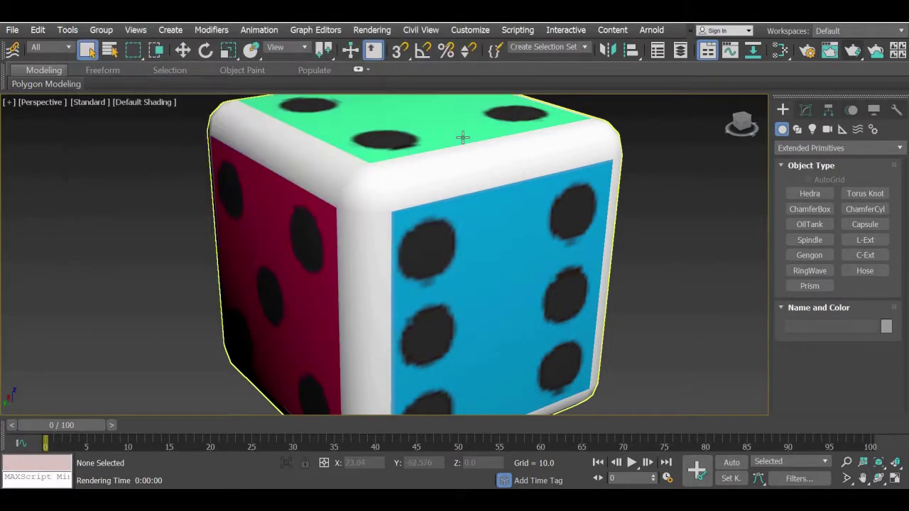
Step: Connect the dice bitmap to the Bump input of Material #25, show its map settings and test-render the dice
{"action": "key", "text": "m"}
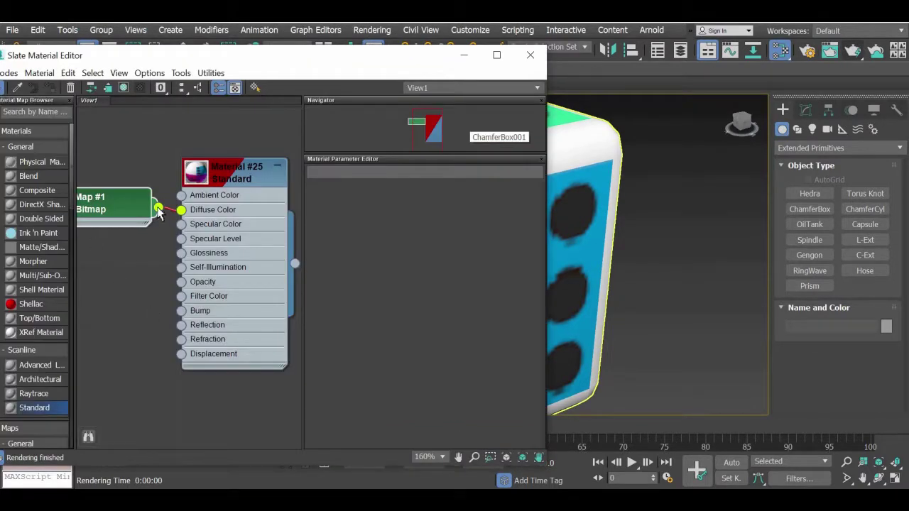
{"action": "left_click_drag", "start_coordinate": [158, 209], "coordinate": [181, 319]}
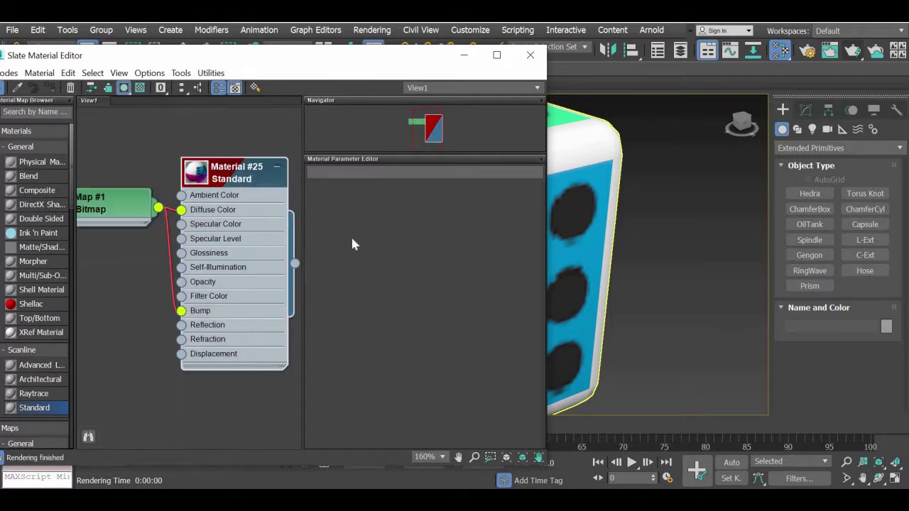
{"action": "double_click", "coordinate": [236, 171]}
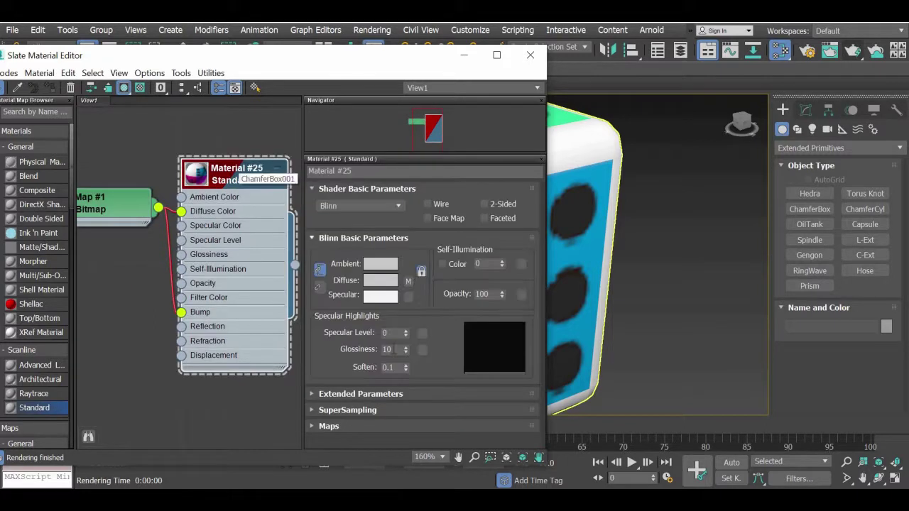
{"action": "left_click", "coordinate": [328, 425]}
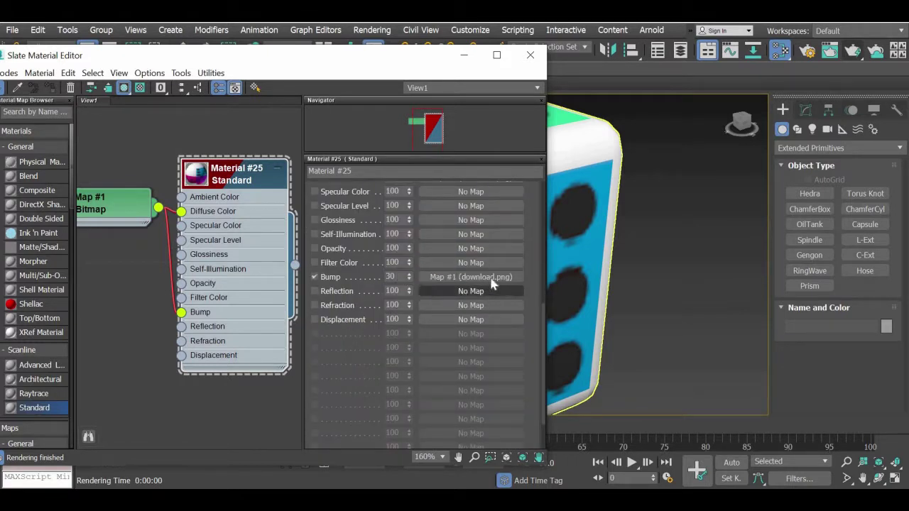
{"action": "scroll", "coordinate": [494, 282], "scroll_direction": "up", "scroll_amount": 4}
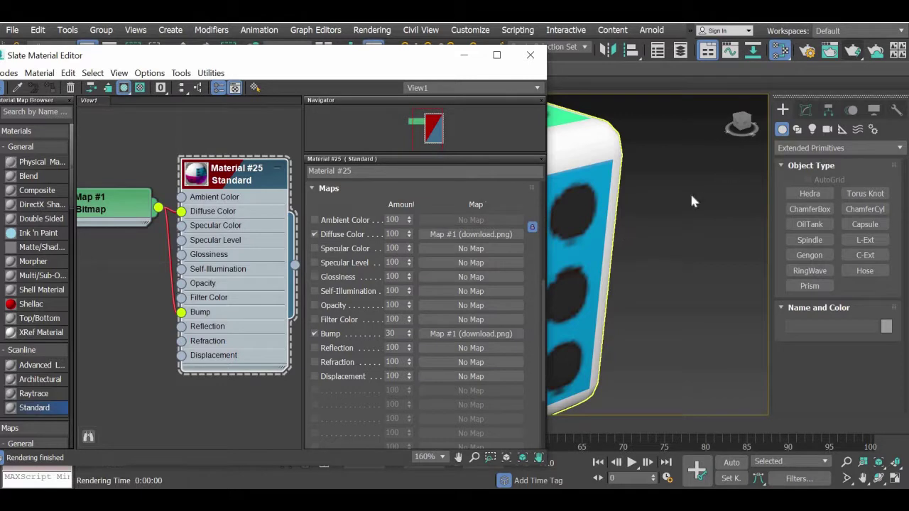
{"action": "left_click", "coordinate": [851, 52]}
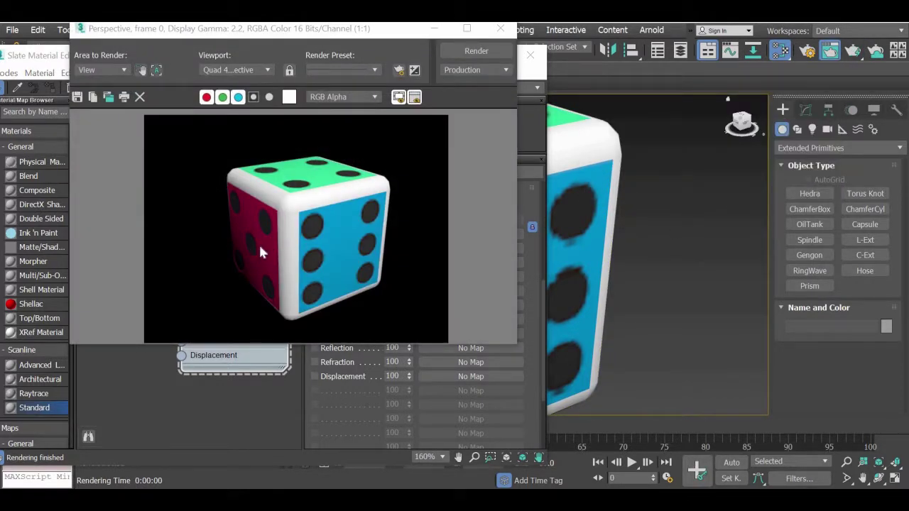
{"action": "left_click", "coordinate": [500, 28]}
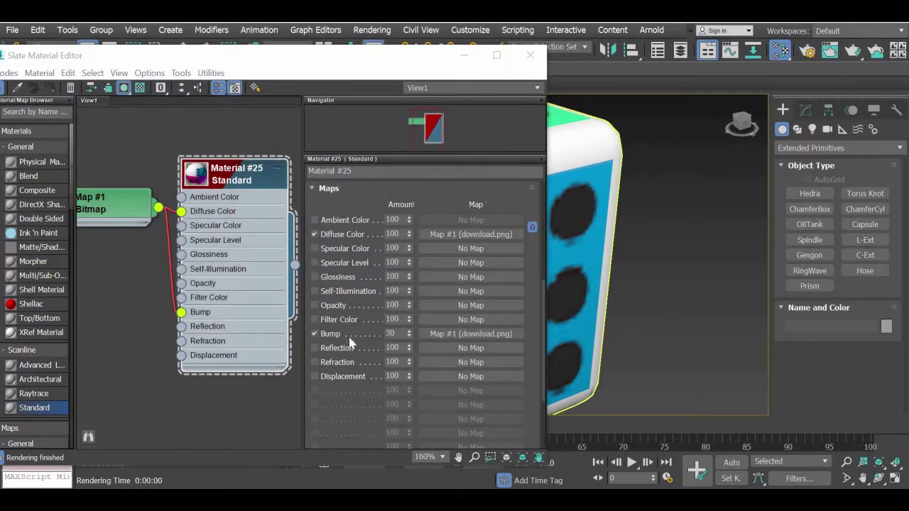
Step: Set the material's Bump amount to 100 and render the dice to check the relief
{"action": "left_click", "coordinate": [362, 327]}
{"action": "double_click", "coordinate": [391, 333]}
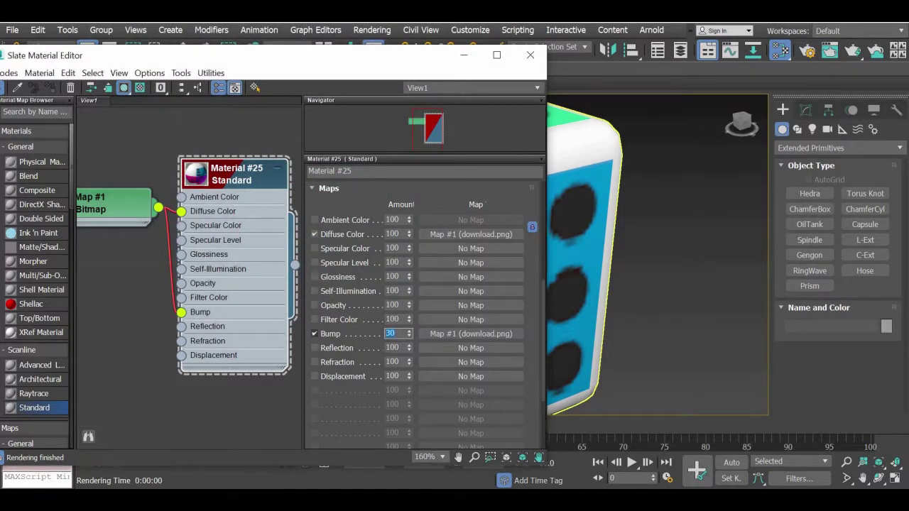
{"action": "type", "text": "100"}
{"action": "left_click", "coordinate": [852, 51]}
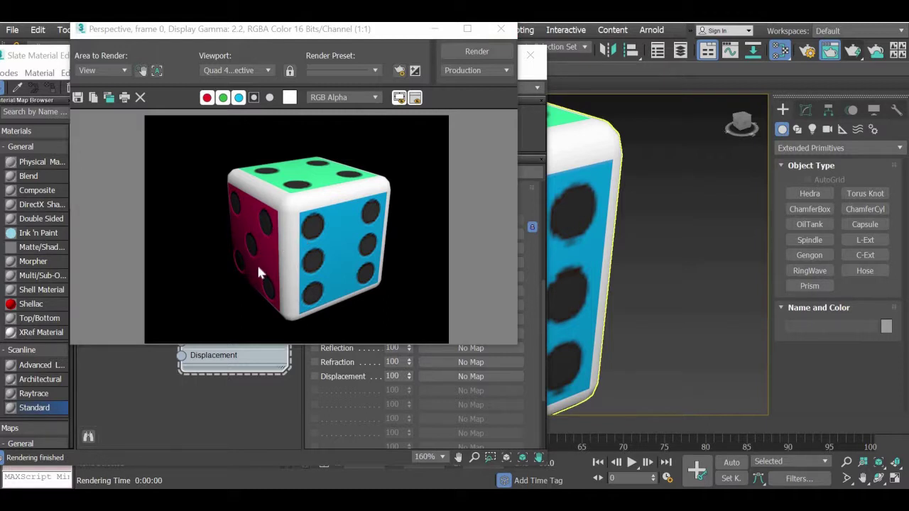
{"action": "left_click", "coordinate": [504, 32]}
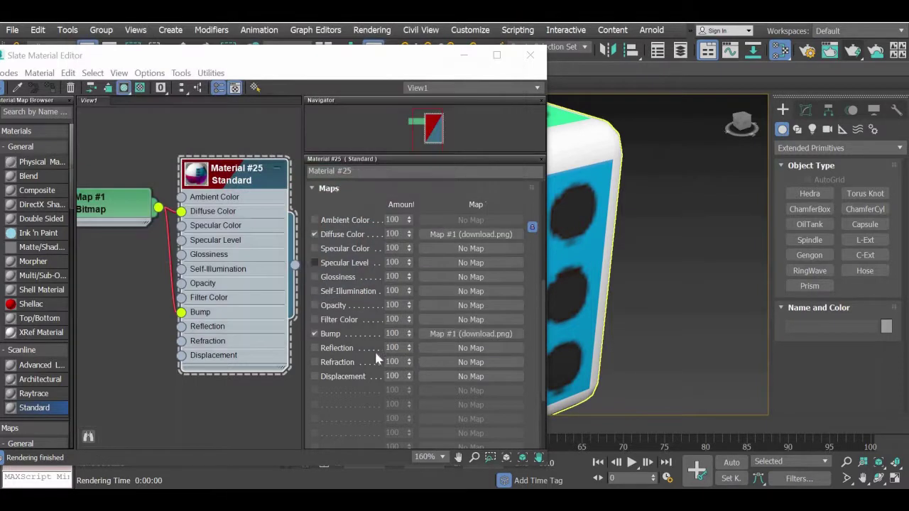
{"action": "middle_click_drag", "start_coordinate": [618, 321], "coordinate": [691, 329]}
{"action": "scroll", "coordinate": [651, 349], "scroll_direction": "down", "scroll_amount": 5}
{"action": "scroll", "coordinate": [670, 245], "scroll_direction": "up", "scroll_amount": 4}
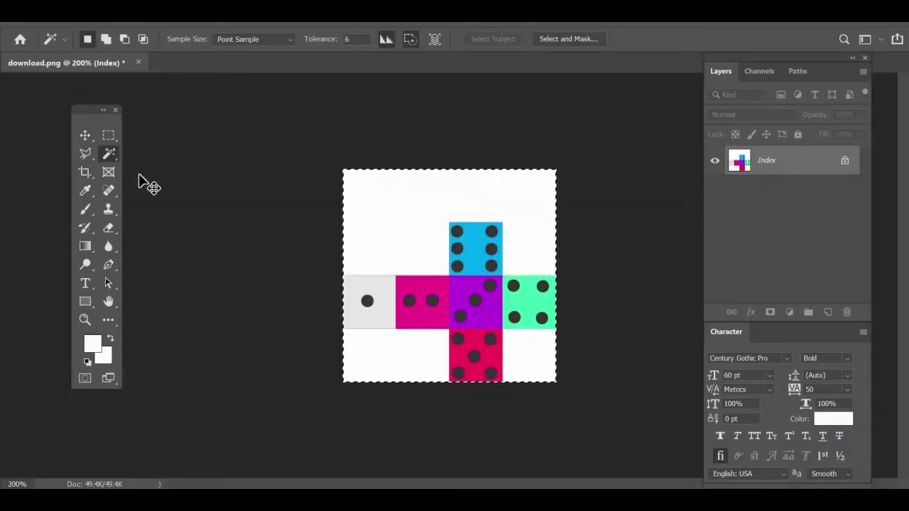
{"action": "key", "text": "v"}
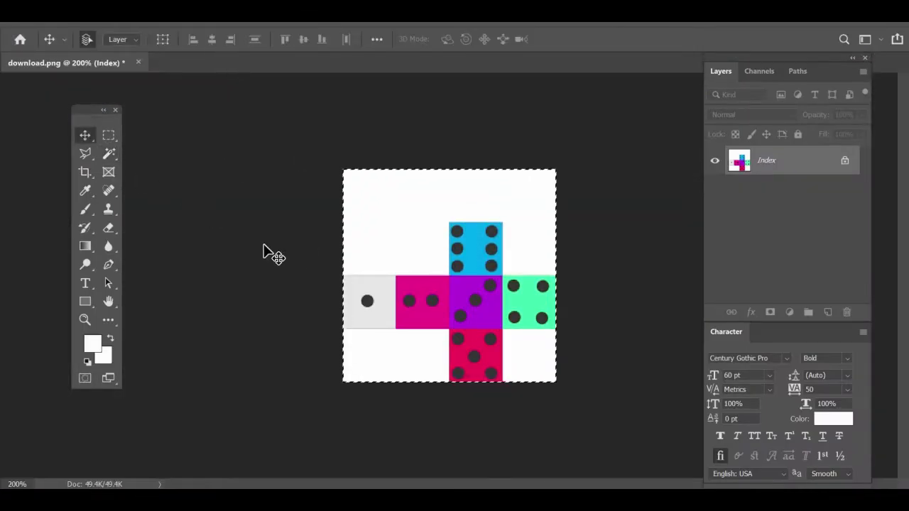
{"action": "left_click", "coordinate": [109, 153]}
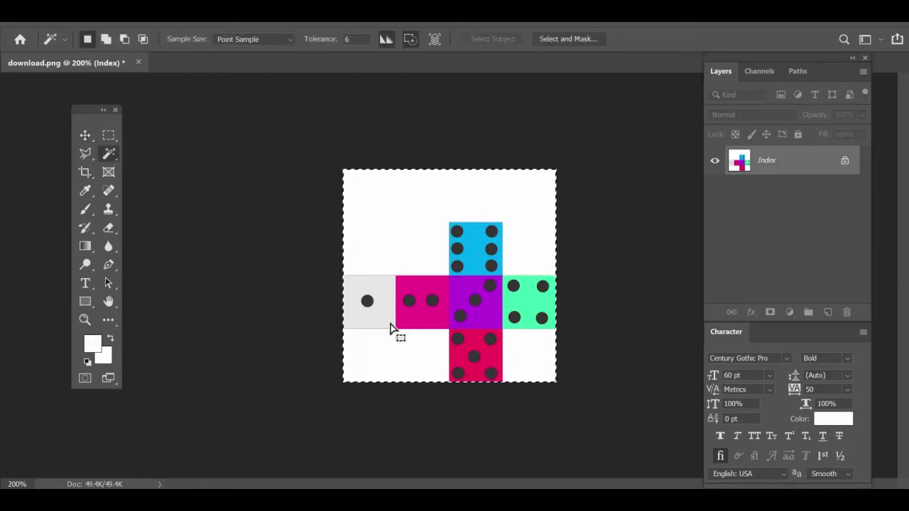
{"action": "left_click", "coordinate": [390, 316]}
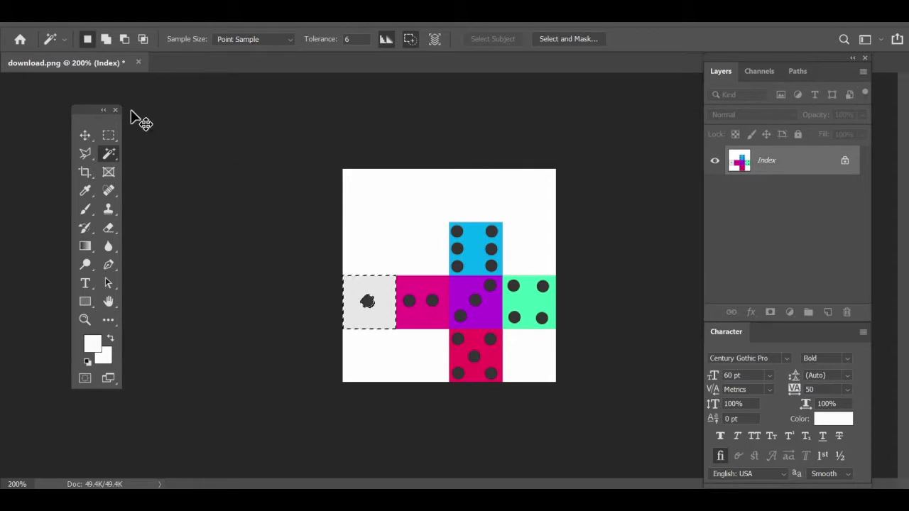
{"action": "key", "text": "v"}
{"action": "key", "text": "alt+s"}
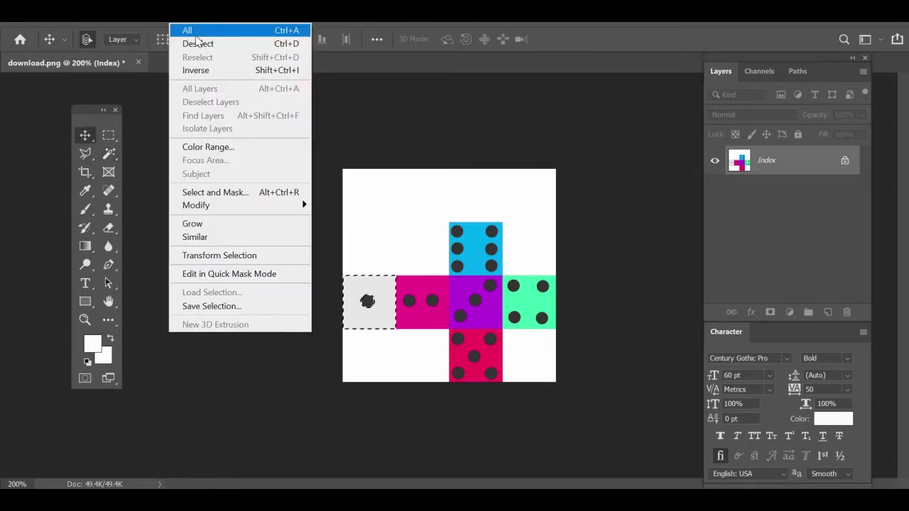
{"action": "left_click", "coordinate": [198, 44]}
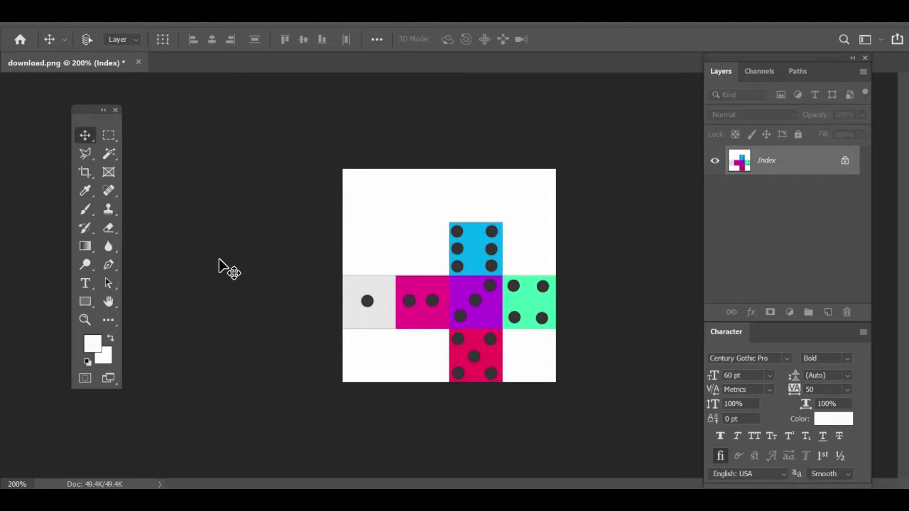
Step: Copy the entire dice texture in Photoshop and paste it into a new blank document
{"action": "key", "text": "ctrl+a"}
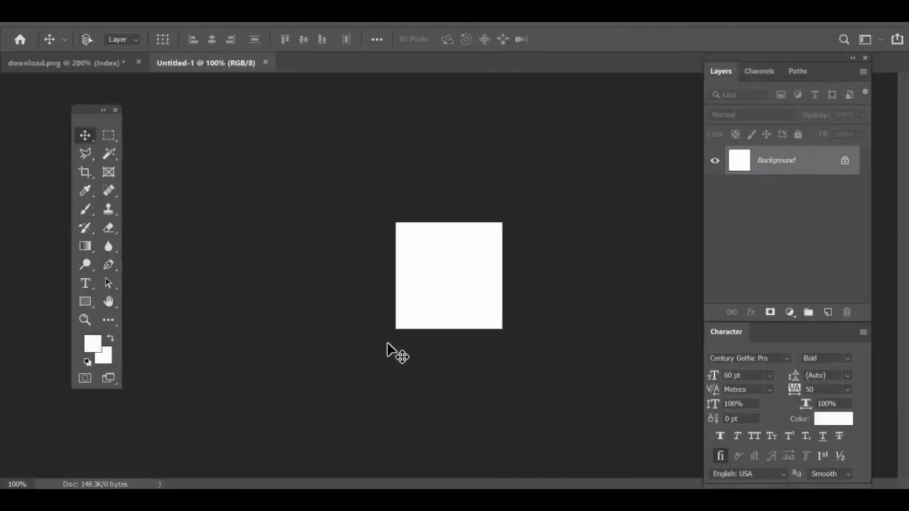
{"action": "key", "text": "ctrl+v"}
{"action": "left_click", "coordinate": [85, 319]}
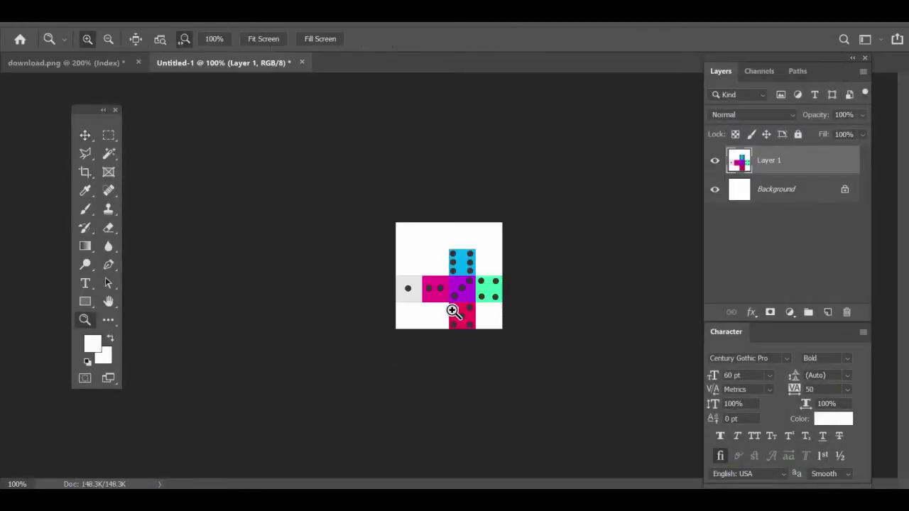
{"action": "left_click", "coordinate": [475, 323]}
{"action": "left_click", "coordinate": [186, 176]}
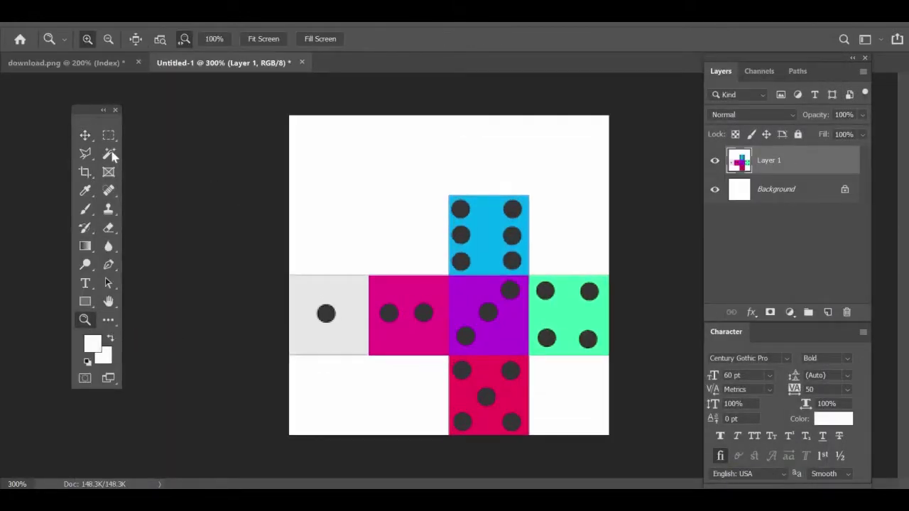
Step: Select the coloured background of all six dice squares with the Magic Wand, leaving the dots out of the selection
{"action": "key", "text": "w"}
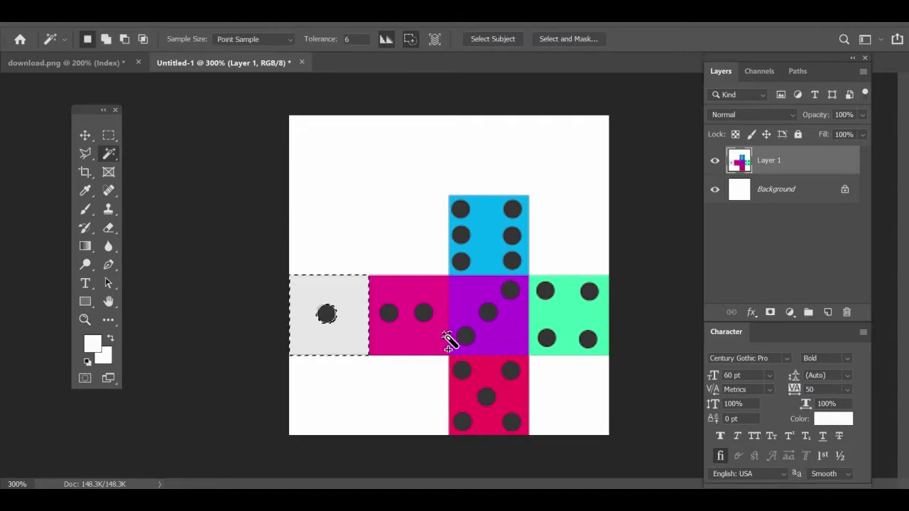
{"action": "left_click", "coordinate": [441, 346], "text": "shift"}
{"action": "left_click", "coordinate": [519, 340], "text": "shift"}
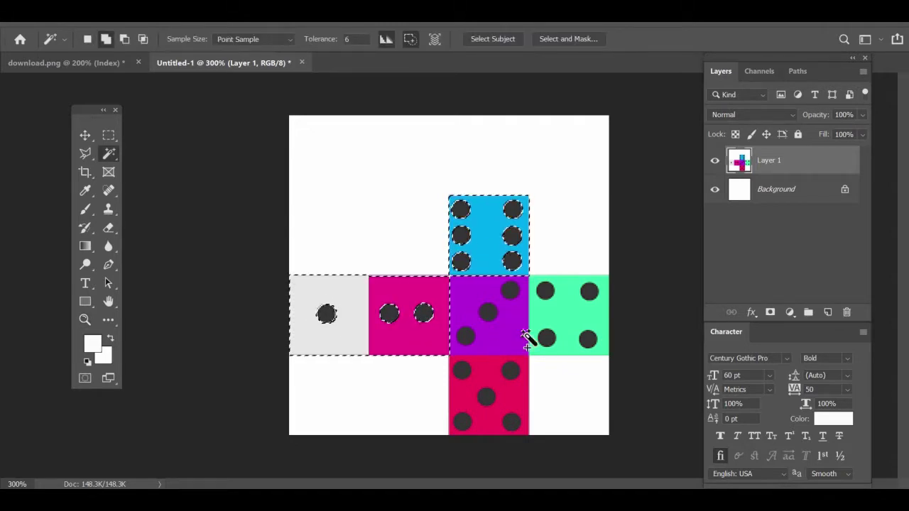
{"action": "left_click", "coordinate": [566, 330], "text": "shift"}
{"action": "left_click", "coordinate": [507, 398], "text": "shift"}
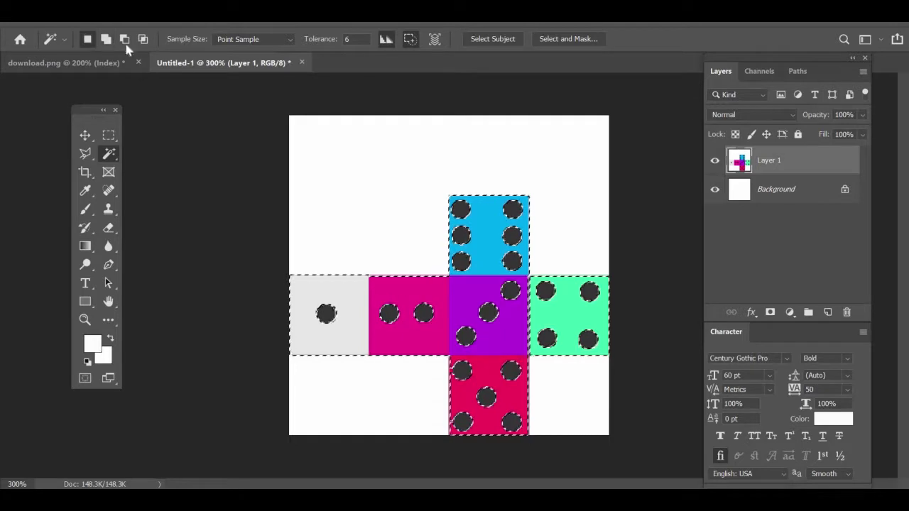
Step: Fill the selected square backgrounds with white in Normal mode at 100% opacity
{"action": "left_click", "coordinate": [63, 23]}
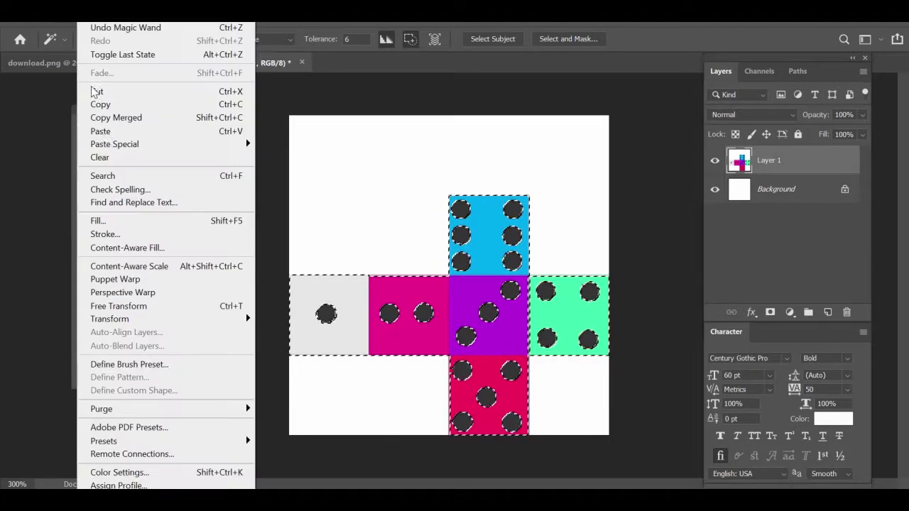
{"action": "left_click", "coordinate": [100, 221]}
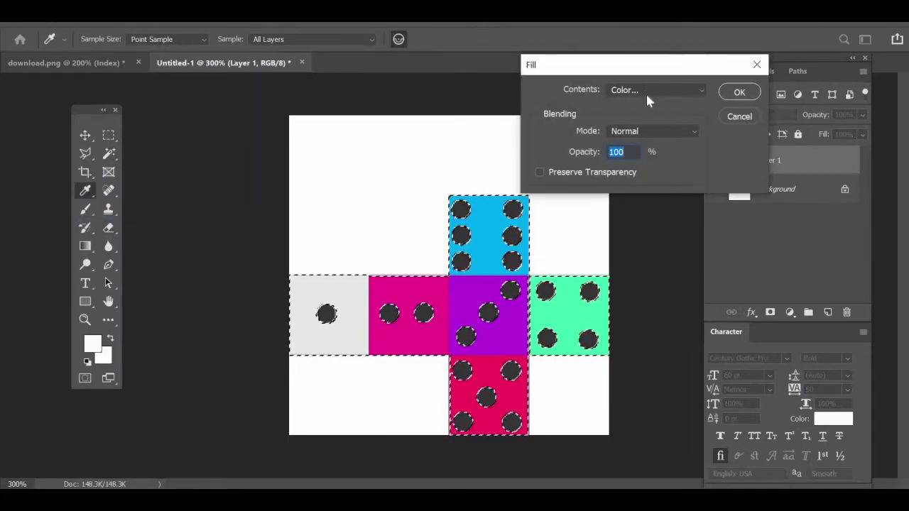
{"action": "left_click", "coordinate": [646, 90]}
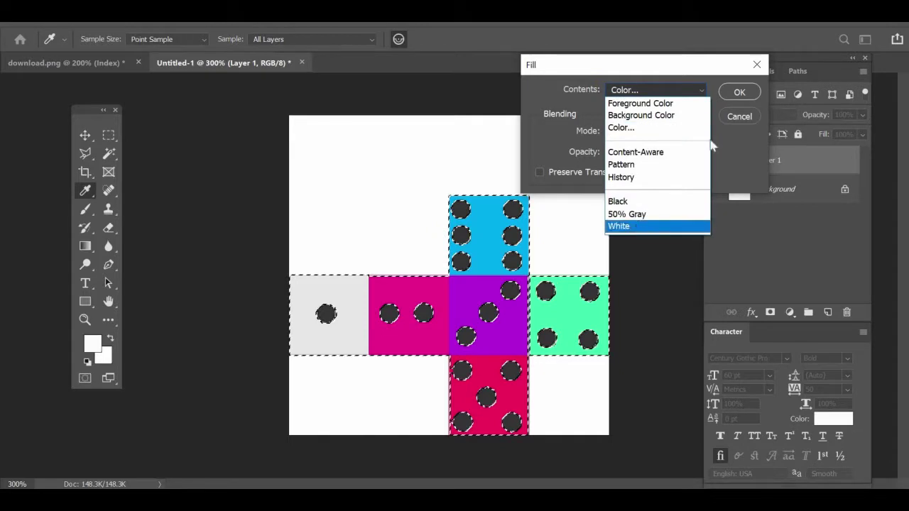
{"action": "left_click", "coordinate": [638, 227]}
{"action": "left_click", "coordinate": [739, 92]}
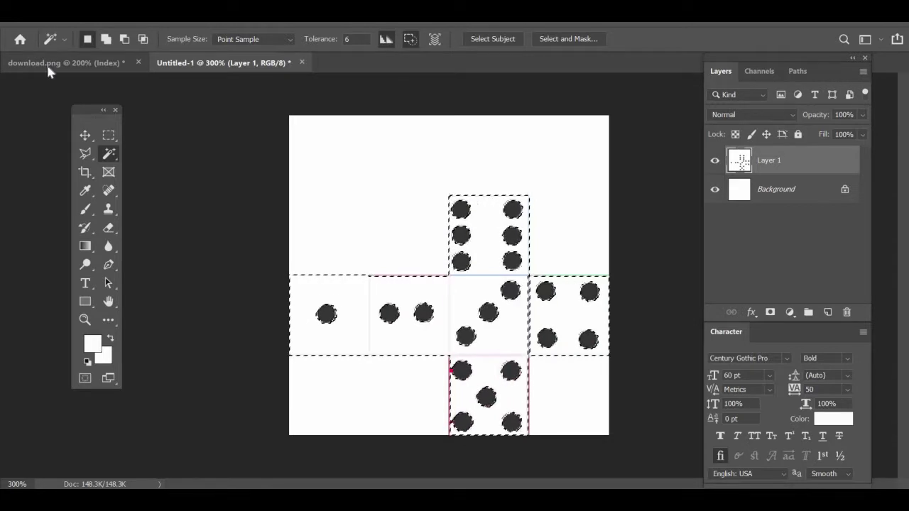
Step: Save the black-and-white dice image as a JPEG named dice 2 - alpha at quality 12 in the project 7 - texture mapping folder
{"action": "left_click", "coordinate": [39, 18]}
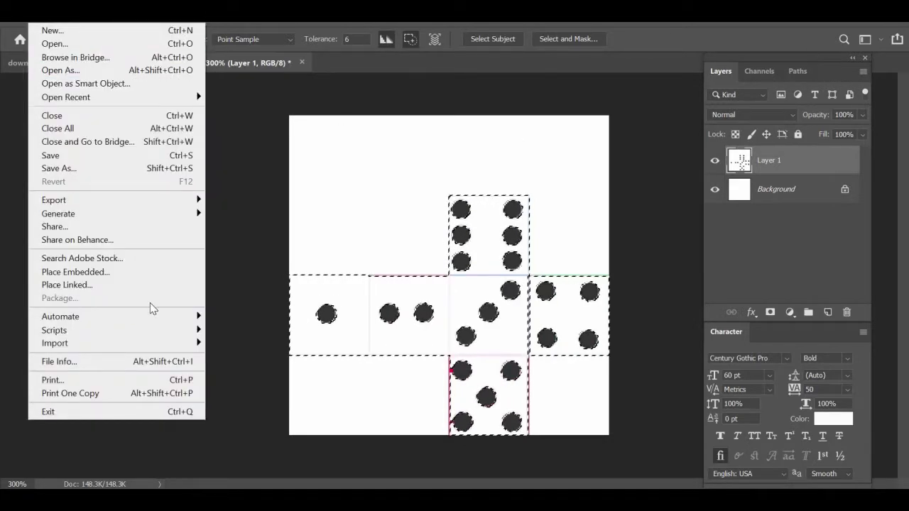
{"action": "left_click", "coordinate": [511, 371]}
{"action": "key", "text": "ctrl+shift+s"}
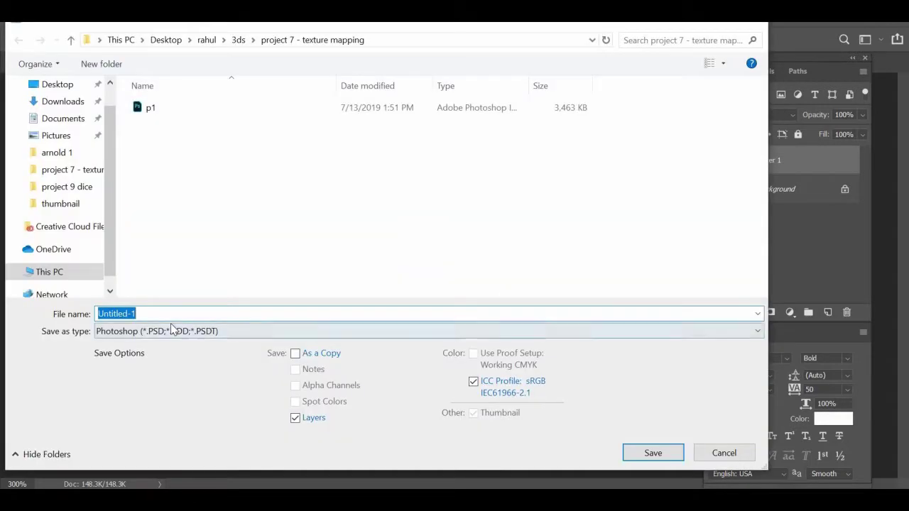
{"action": "left_click", "coordinate": [173, 331]}
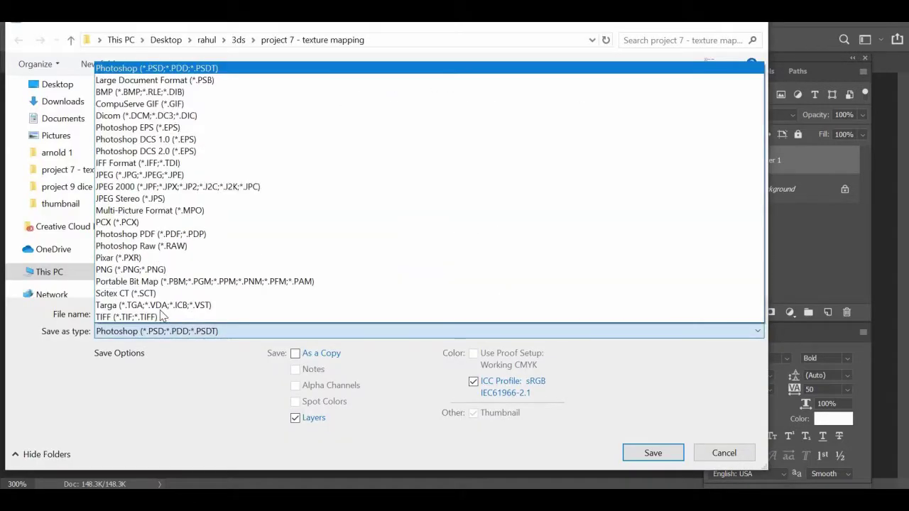
{"action": "left_click", "coordinate": [143, 175]}
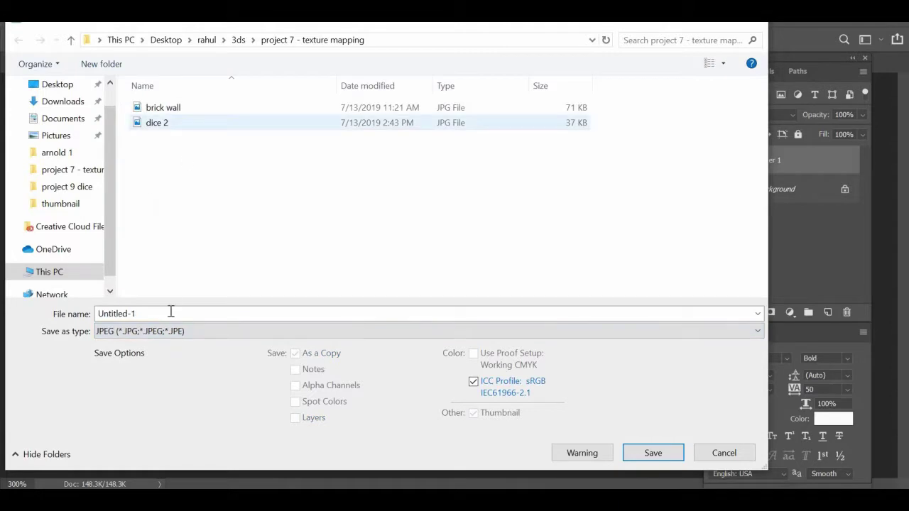
{"action": "left_click", "coordinate": [155, 125]}
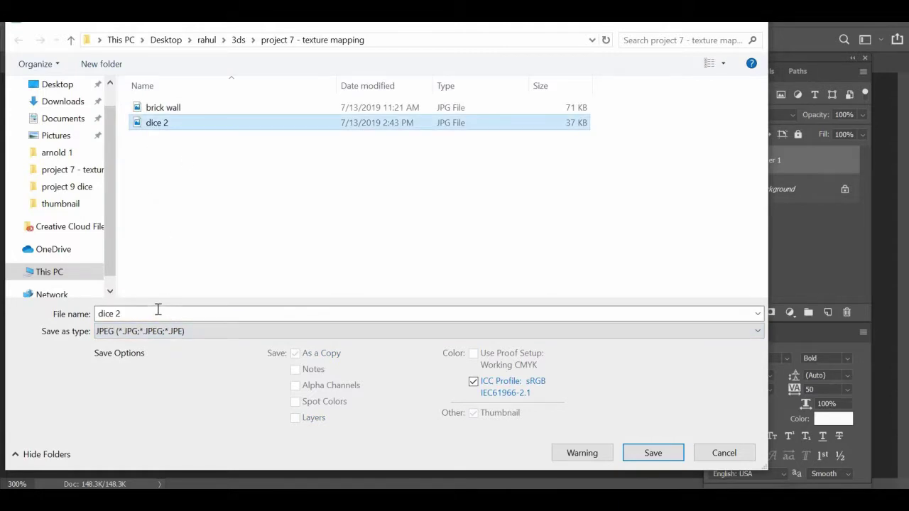
{"action": "left_click", "coordinate": [157, 313]}
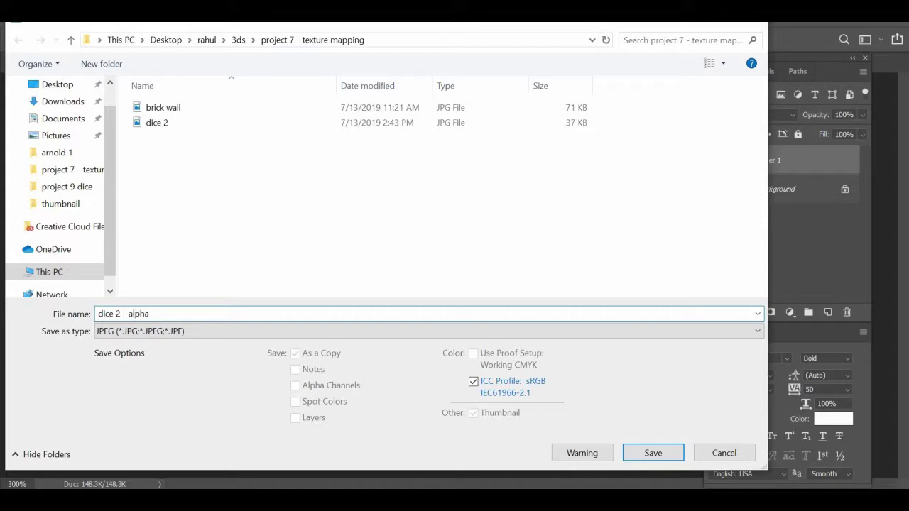
{"action": "type", "text": "- alpha"}
{"action": "key", "text": "Return"}
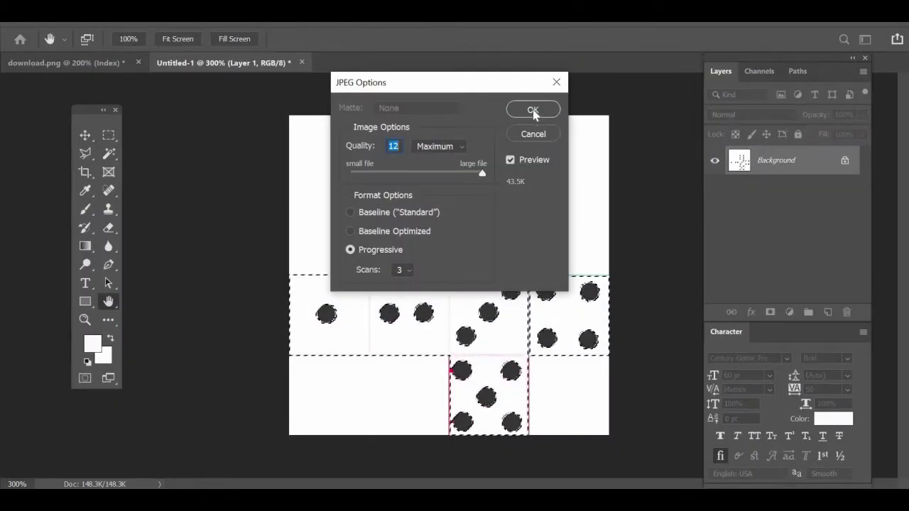
{"action": "left_click", "coordinate": [533, 109]}
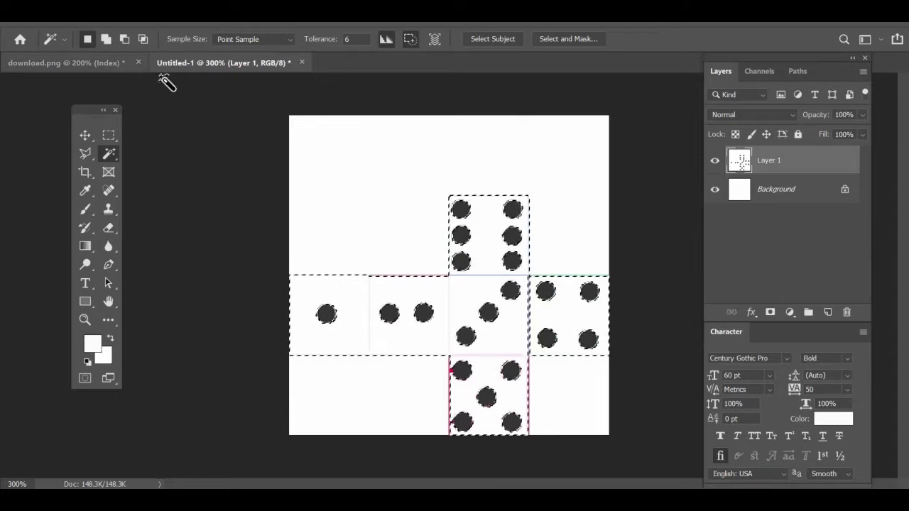
Step: Bring the original coloured dice texture from download.png into another new blank document
{"action": "left_click", "coordinate": [78, 63]}
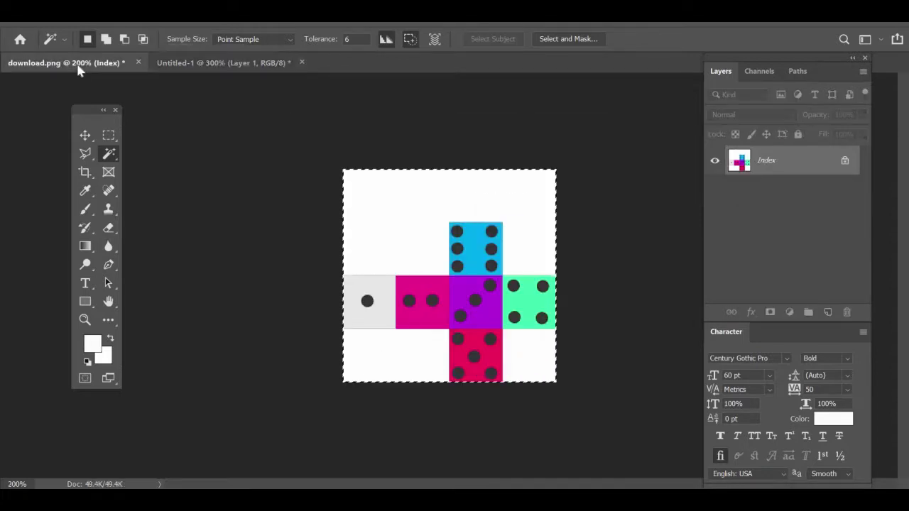
{"action": "key", "text": "v"}
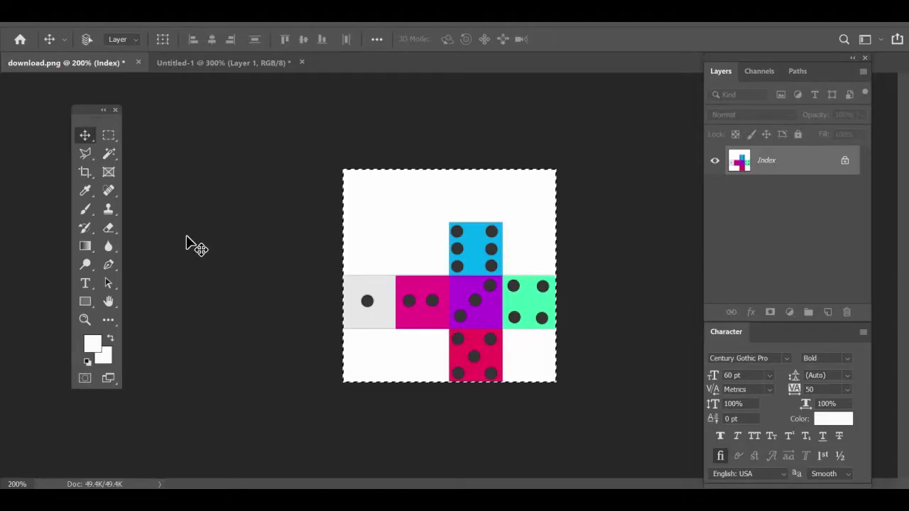
{"action": "left_click", "coordinate": [87, 38]}
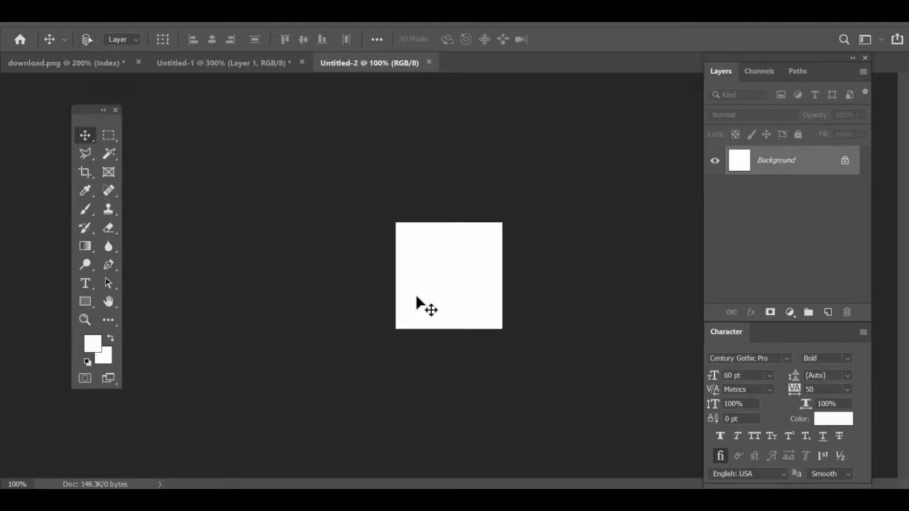
{"action": "key", "text": "ctrl+v"}
{"action": "key", "text": "z"}
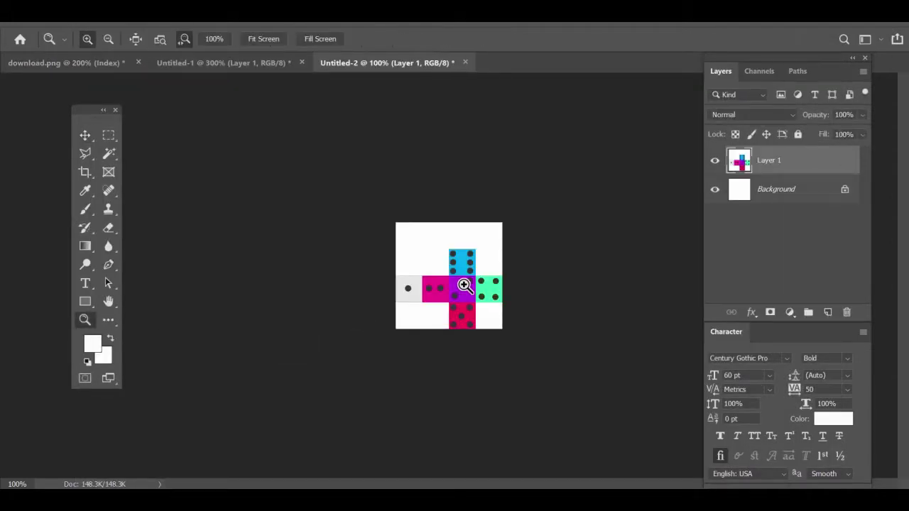
{"action": "left_click", "coordinate": [462, 284]}
{"action": "left_click", "coordinate": [531, 342]}
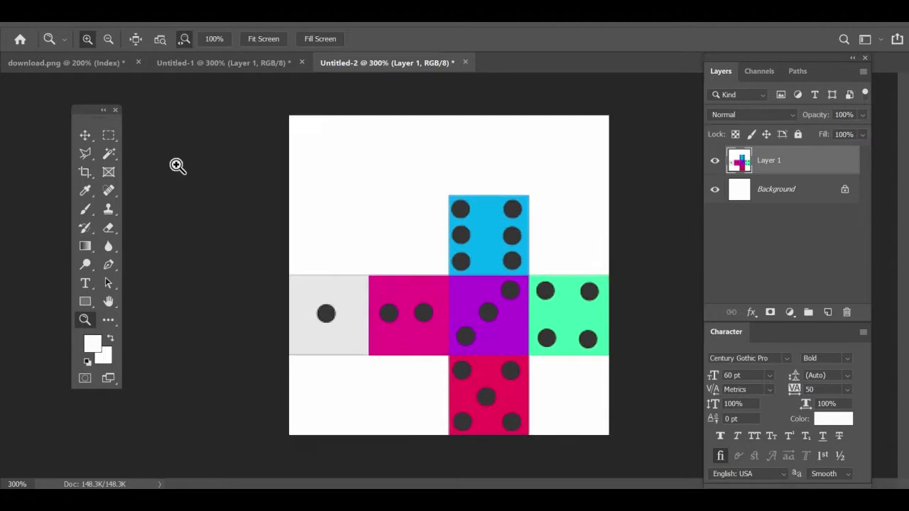
Step: Select the grey background of the one-dot square with the Magic Wand and set the foreground colour to yellow #f2f508
{"action": "key", "text": "w"}
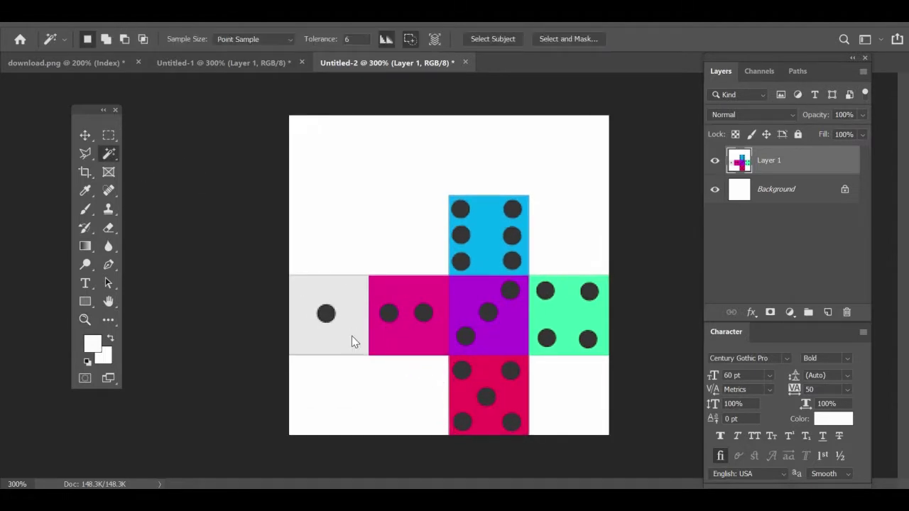
{"action": "left_click", "coordinate": [352, 336]}
{"action": "left_click", "coordinate": [100, 344]}
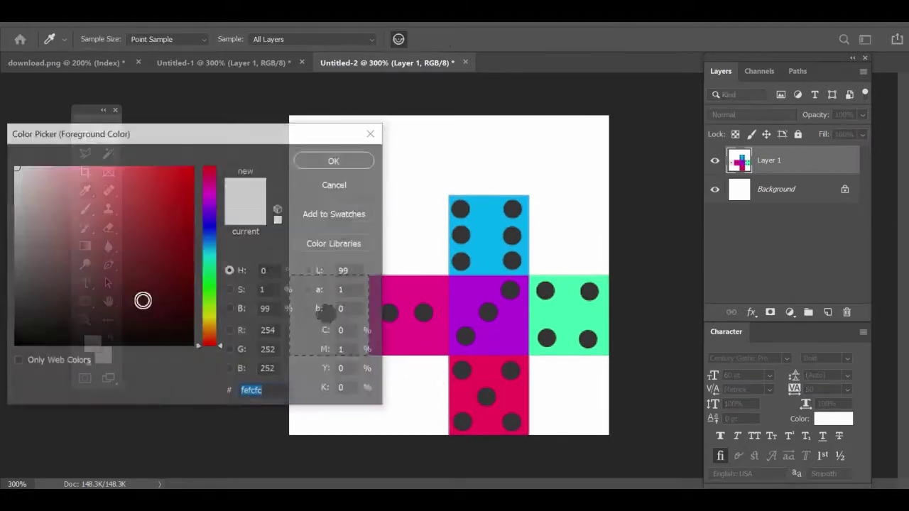
{"action": "left_click", "coordinate": [213, 317]}
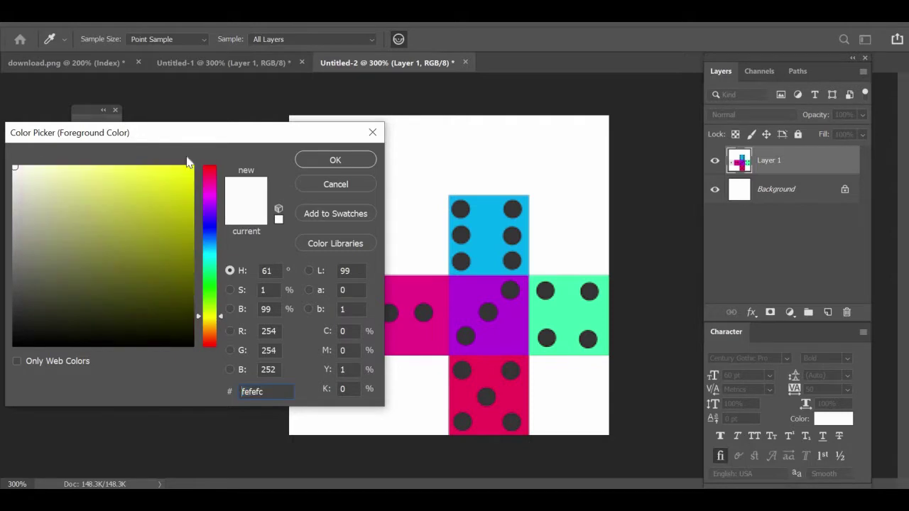
{"action": "left_click", "coordinate": [189, 172]}
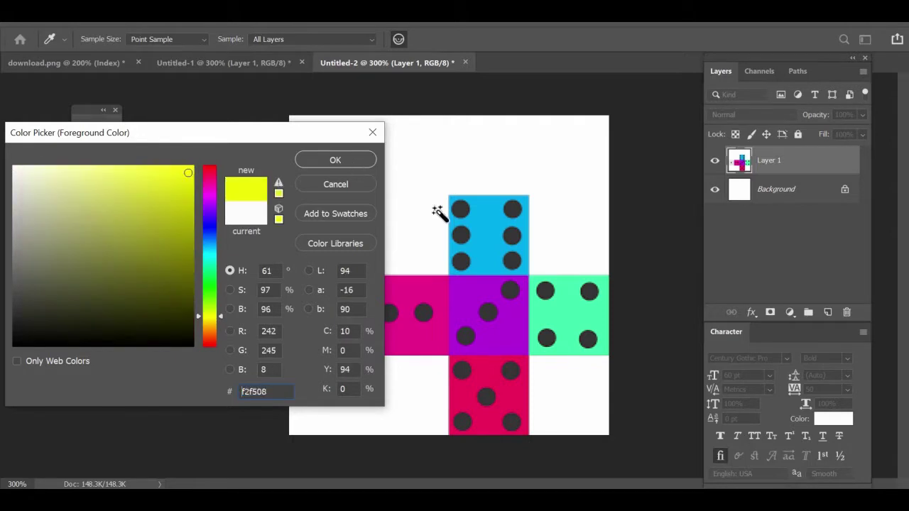
{"action": "left_click", "coordinate": [335, 159]}
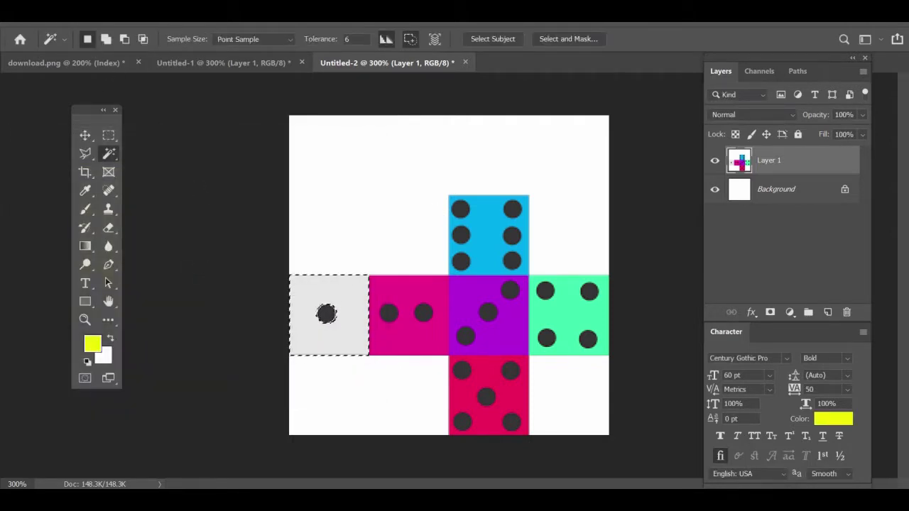
Step: Fill the selected one-dot square background with yellow #eeeb14 in Normal mode at 100% opacity
{"action": "left_click", "coordinate": [89, 1]}
{"action": "left_click", "coordinate": [116, 225]}
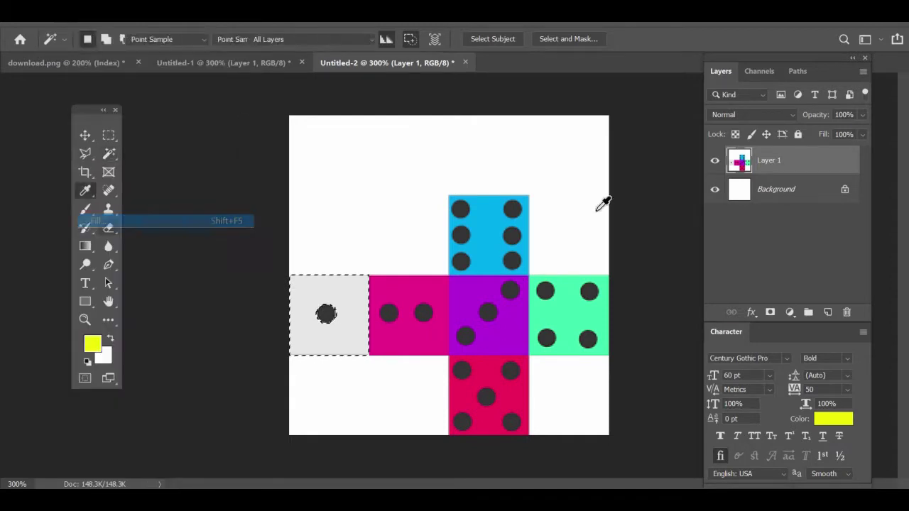
{"action": "left_click", "coordinate": [646, 88]}
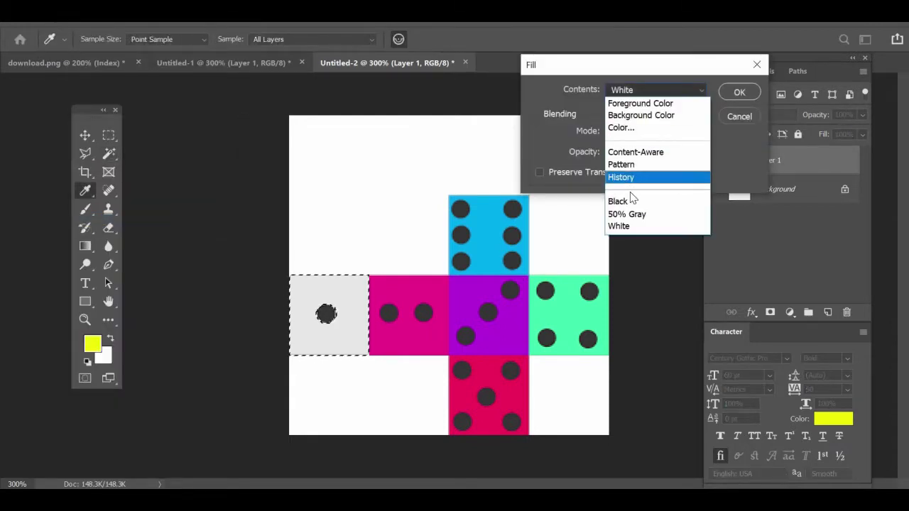
{"action": "left_click", "coordinate": [628, 127]}
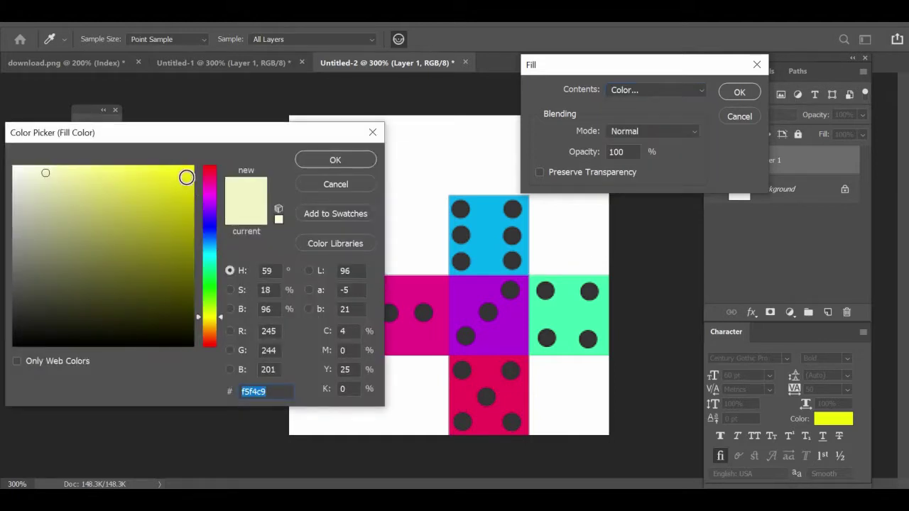
{"action": "left_click", "coordinate": [346, 160]}
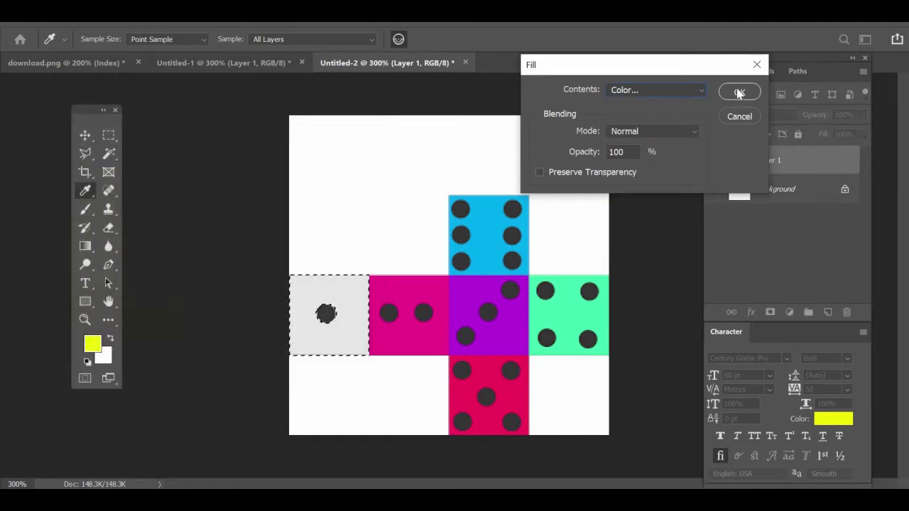
{"action": "key", "text": "Return"}
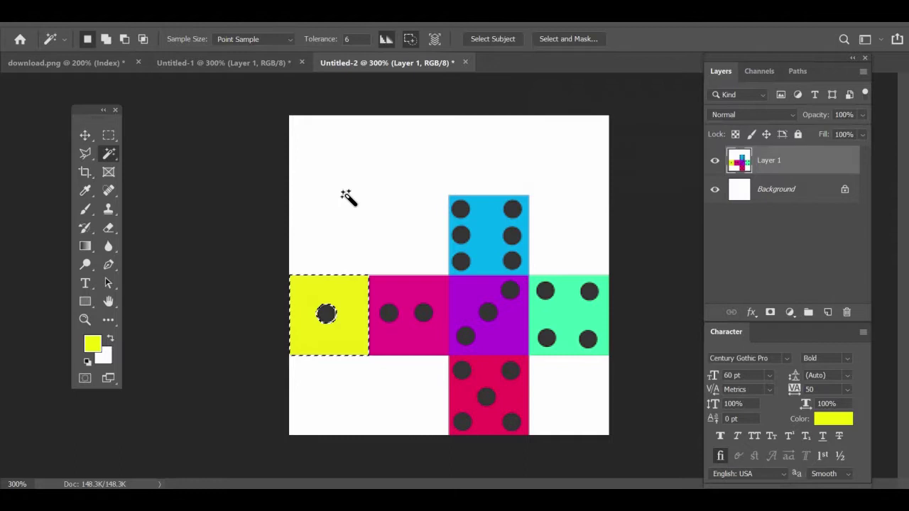
Step: Select the blank area above the one- and two-dot squares with a rectangular marquee and fill it with pale cyan, about #cdf4f4
{"action": "left_click", "coordinate": [108, 135]}
{"action": "left_click_drag", "start_coordinate": [291, 103], "coordinate": [446, 274]}
{"action": "left_click", "coordinate": [59, 15]}
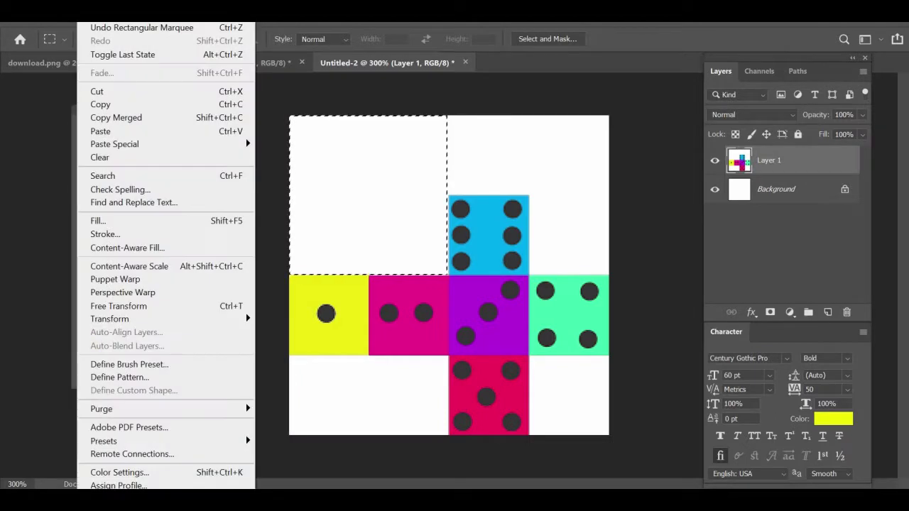
{"action": "left_click", "coordinate": [111, 222]}
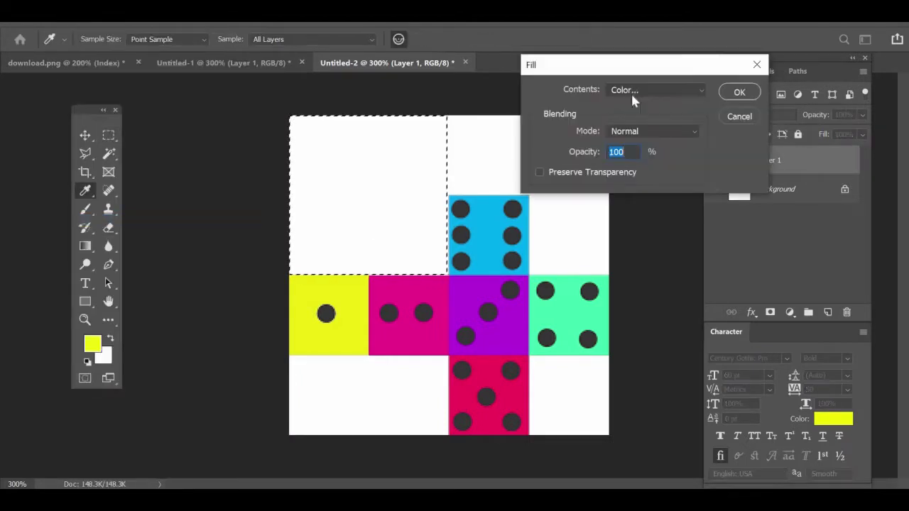
{"action": "left_click", "coordinate": [637, 89]}
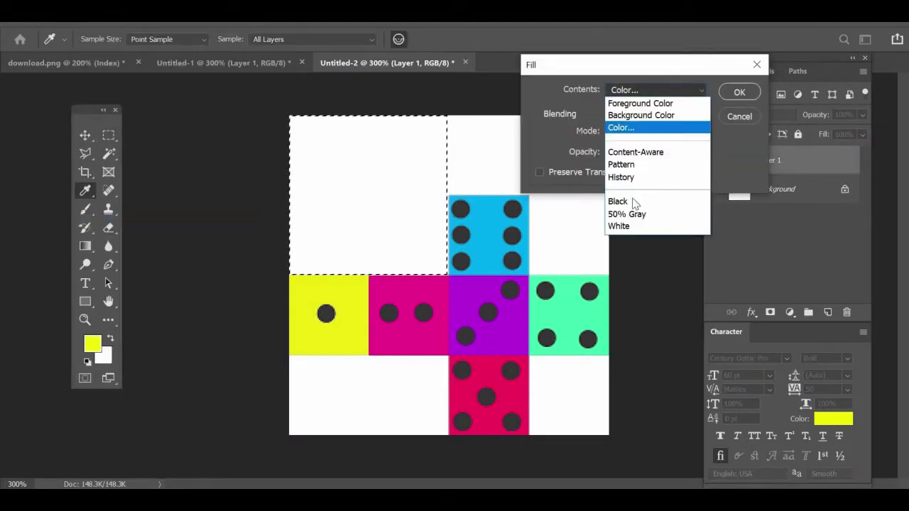
{"action": "left_click", "coordinate": [625, 128]}
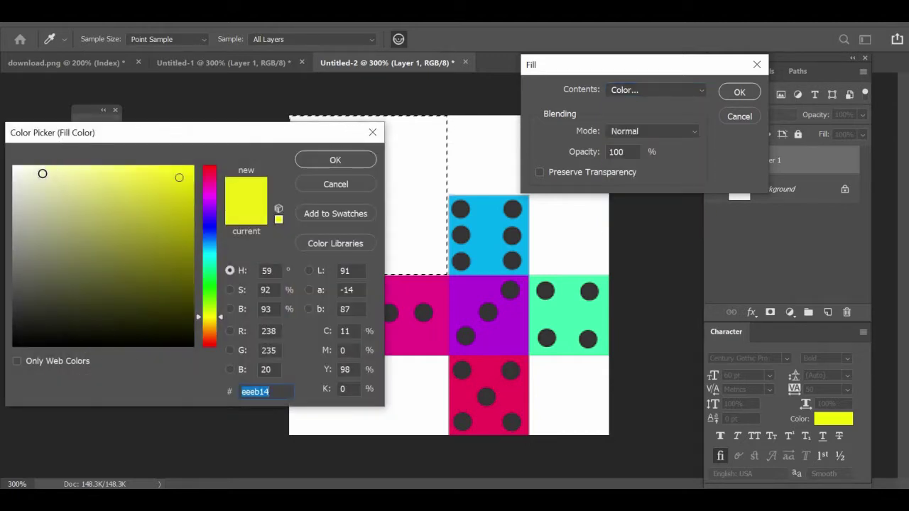
{"action": "left_click", "coordinate": [360, 161]}
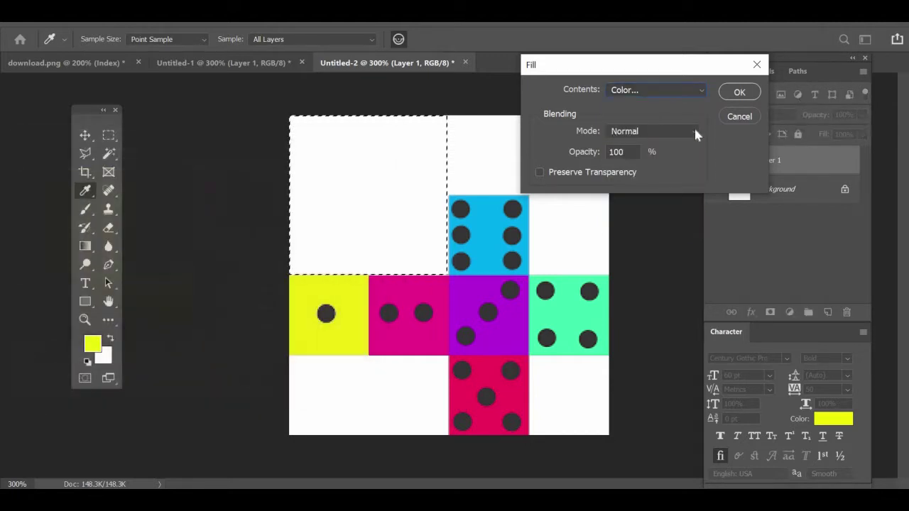
{"action": "left_click", "coordinate": [653, 88]}
{"action": "left_click", "coordinate": [629, 131]}
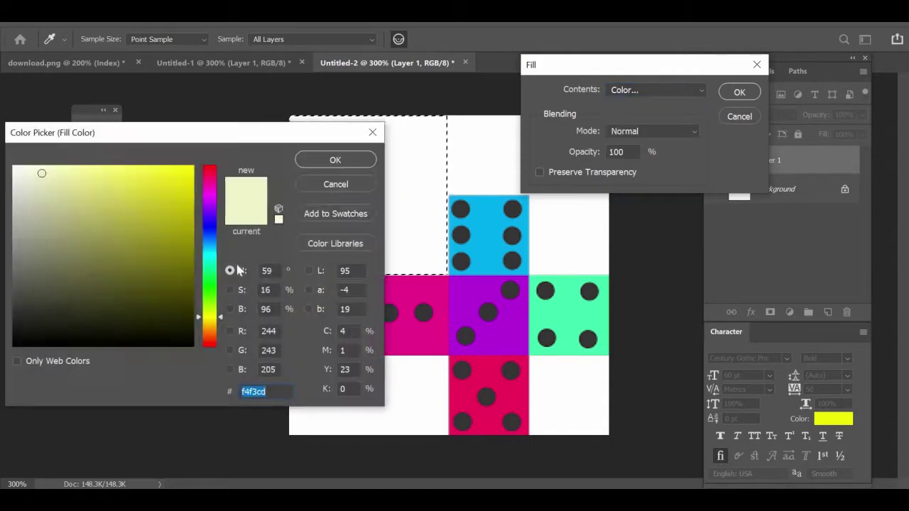
{"action": "type", "text": "cdf4f4"}
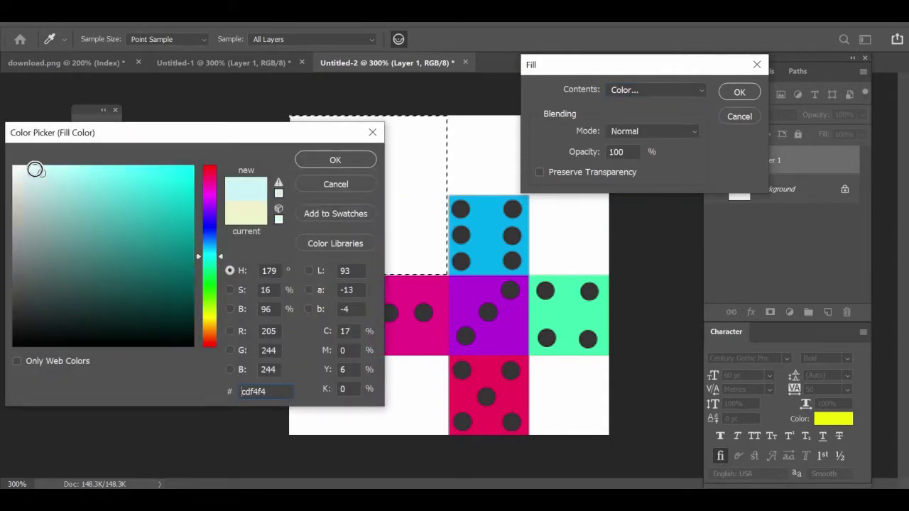
{"action": "left_click", "coordinate": [335, 160]}
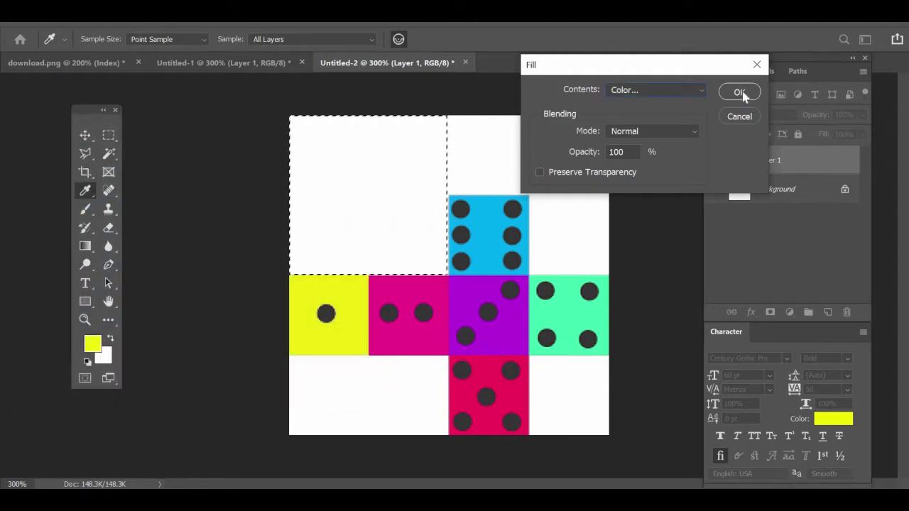
{"action": "left_click", "coordinate": [739, 92]}
Step: Save the recoloured texture as a JPEG named "dice new" in the project 7 - texture mapping folder at Maximum quality 12
{"action": "left_click", "coordinate": [40, 17]}
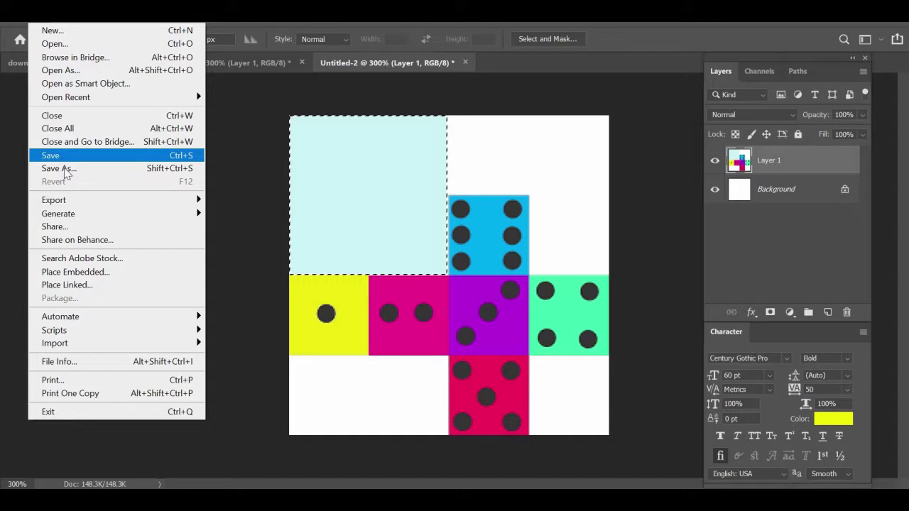
{"action": "left_click", "coordinate": [60, 168]}
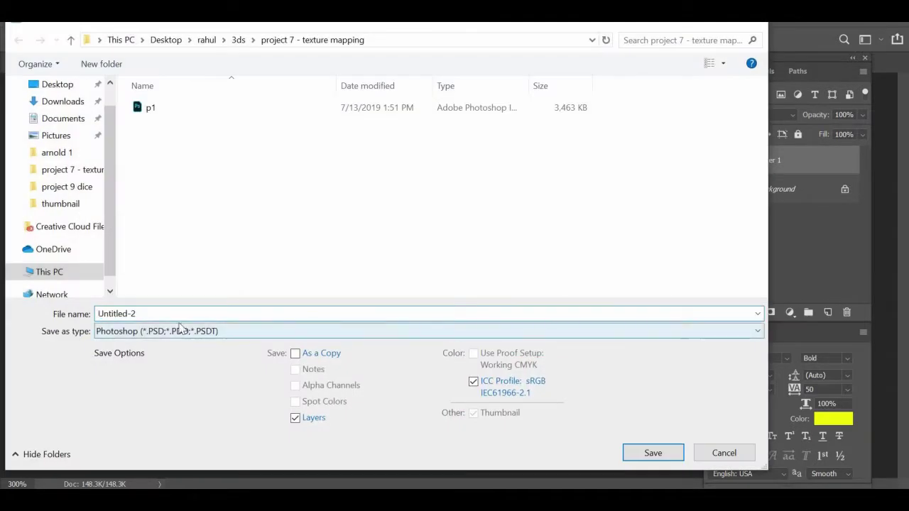
{"action": "left_click", "coordinate": [181, 329]}
{"action": "left_click", "coordinate": [110, 175]}
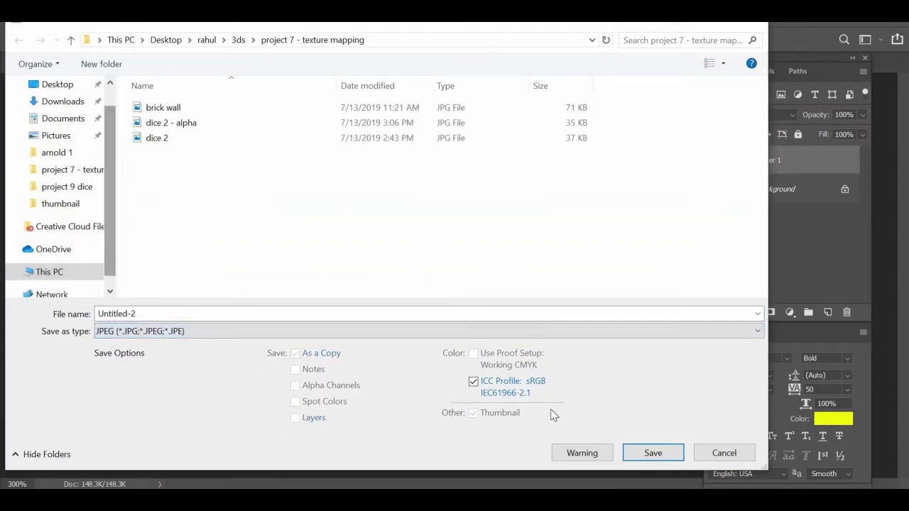
{"action": "left_click", "coordinate": [163, 312]}
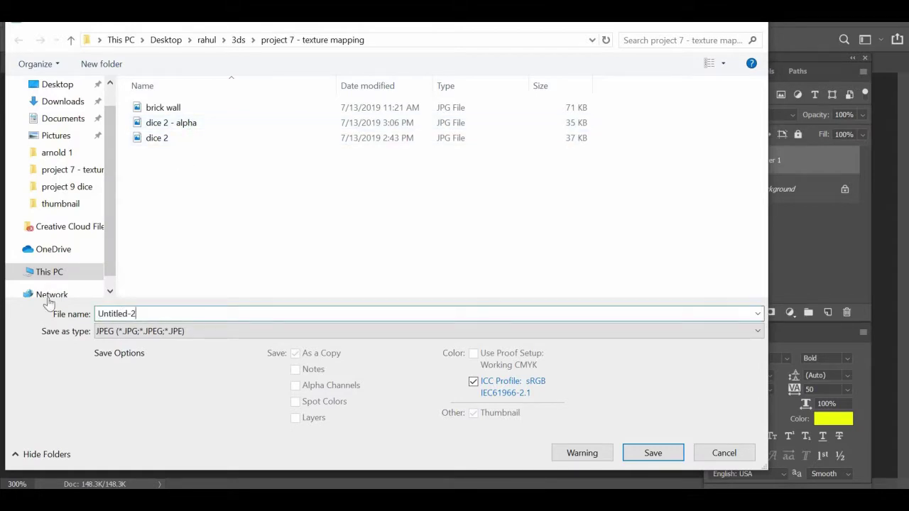
{"action": "key", "text": "ctrl+a"}
{"action": "type", "text": "dice "}
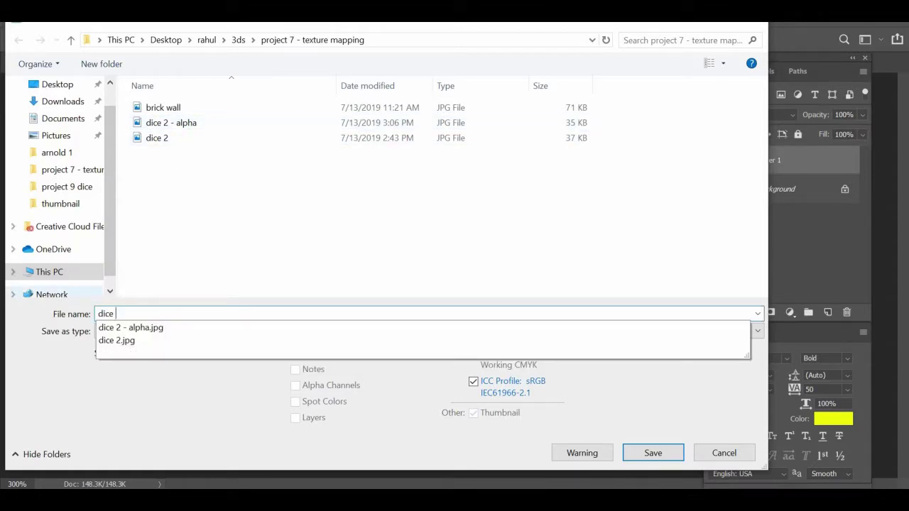
{"action": "type", "text": "new"}
{"action": "key", "text": "Return"}
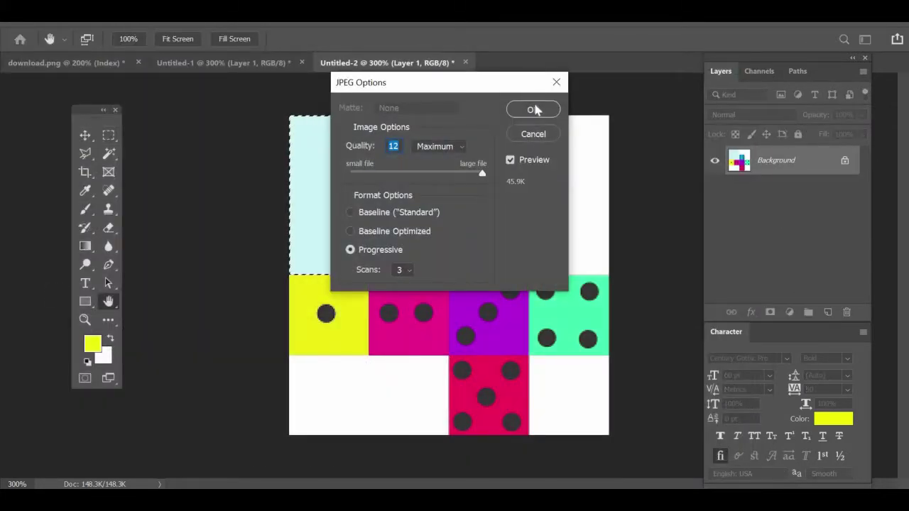
{"action": "left_click", "coordinate": [534, 109]}
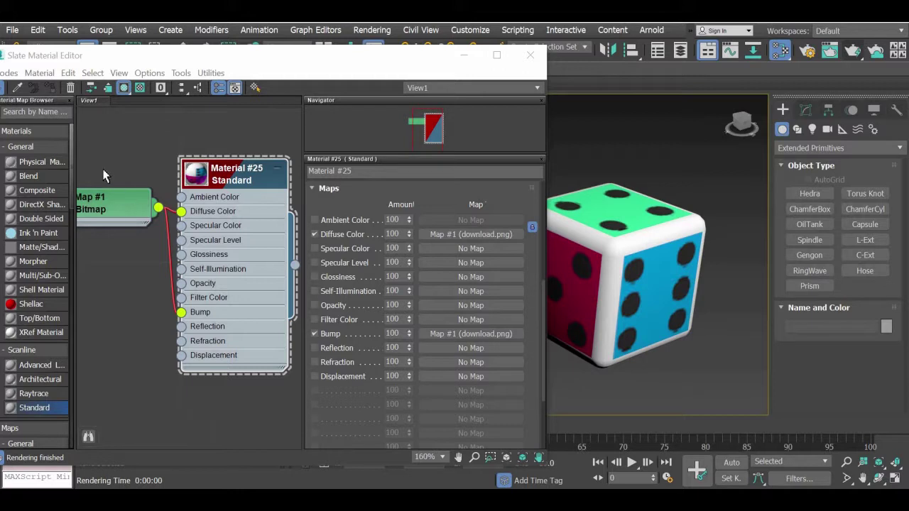
Step: Disconnect the download.png bitmap from the Diffuse Color and Bump slots of Material #25
{"action": "left_click_drag", "start_coordinate": [145, 217], "coordinate": [114, 187]}
{"action": "left_click_drag", "start_coordinate": [181, 211], "coordinate": [165, 142]}
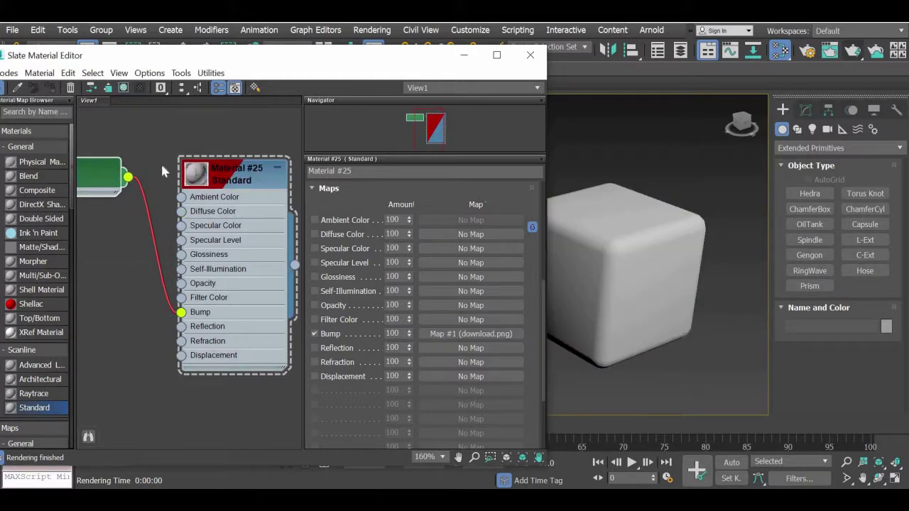
{"action": "left_click_drag", "start_coordinate": [182, 312], "coordinate": [159, 184]}
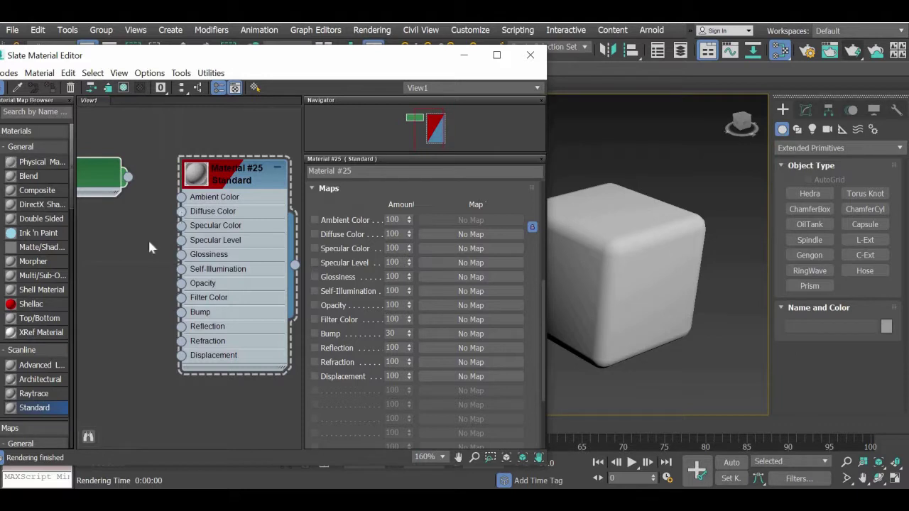
Step: Connect a Bitmap map using the dice 2 image to the material's Diffuse Color and arrange its node beside the material
{"action": "mouse_move", "coordinate": [118, 276]}
{"action": "left_mouse_down"}
{"action": "mouse_move", "coordinate": [121, 260]}
{"action": "mouse_move", "coordinate": [118, 273]}
{"action": "left_mouse_up"}
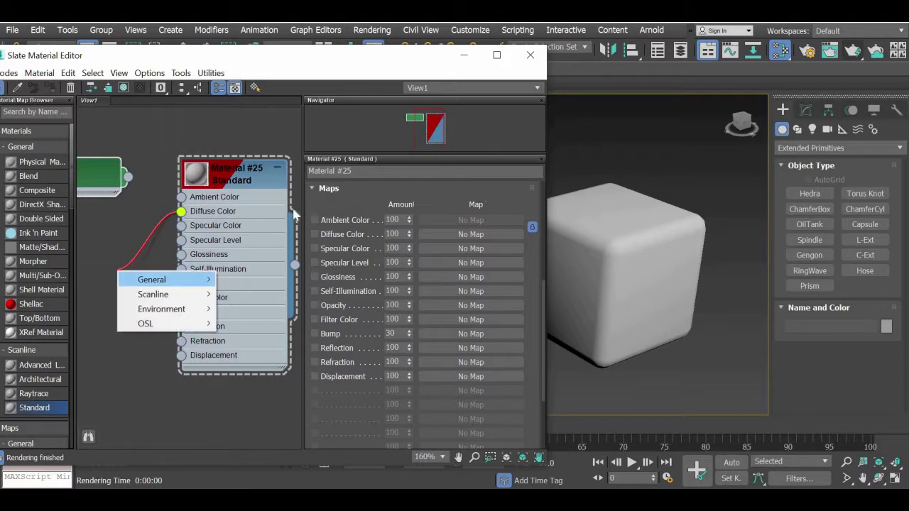
{"action": "mouse_move", "coordinate": [151, 279]}
{"action": "left_click", "coordinate": [243, 43]}
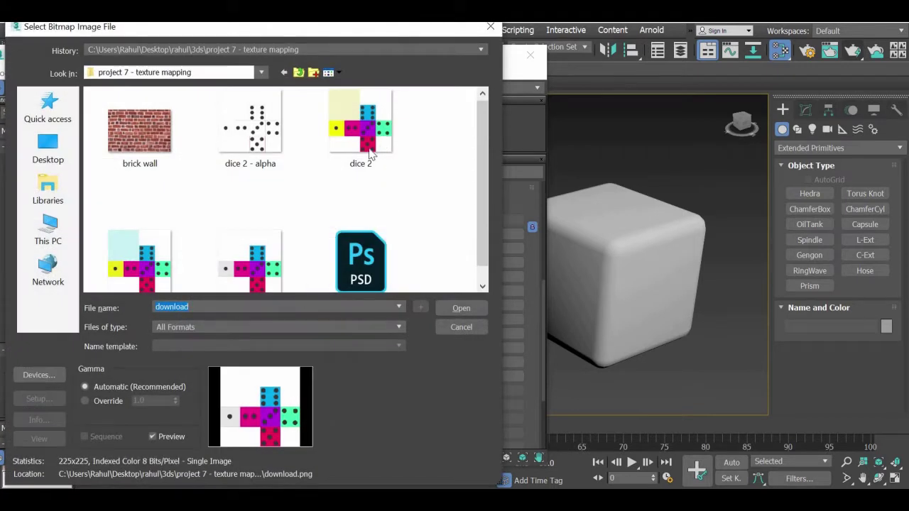
{"action": "double_click", "coordinate": [367, 150]}
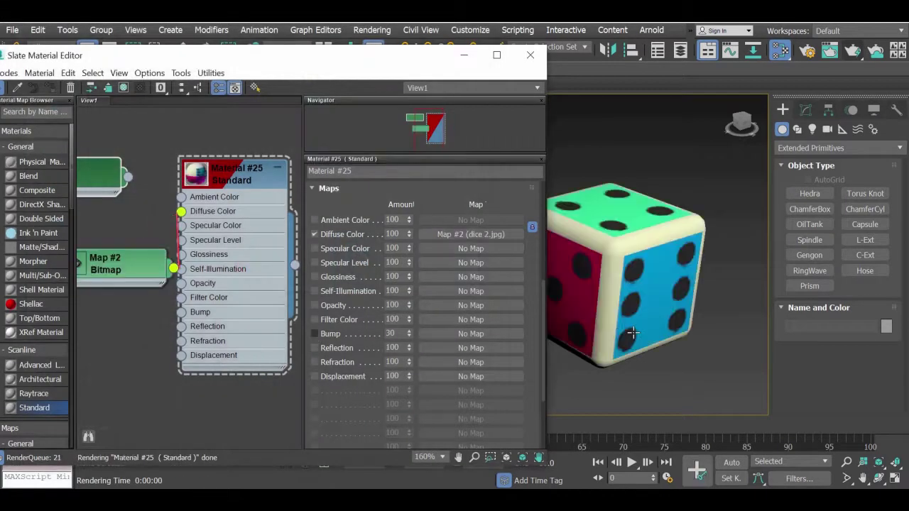
{"action": "left_click", "coordinate": [610, 311]}
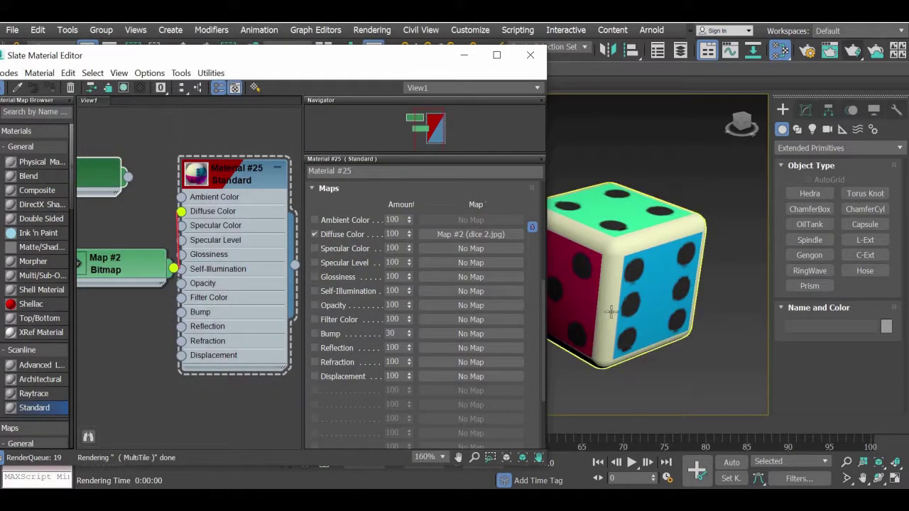
{"action": "middle_click_drag", "start_coordinate": [646, 311], "coordinate": [678, 313]}
{"action": "left_click_drag", "start_coordinate": [115, 265], "coordinate": [84, 219]}
{"action": "scroll", "coordinate": [132, 294], "scroll_direction": "down", "scroll_amount": 1}
{"action": "middle_click_drag", "start_coordinate": [132, 294], "coordinate": [83, 216]}
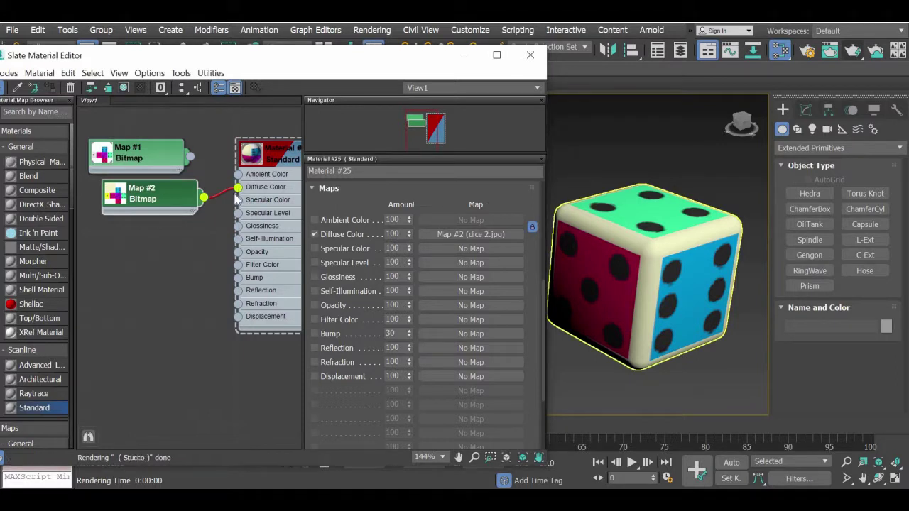
{"action": "left_click_drag", "start_coordinate": [176, 197], "coordinate": [108, 197]}
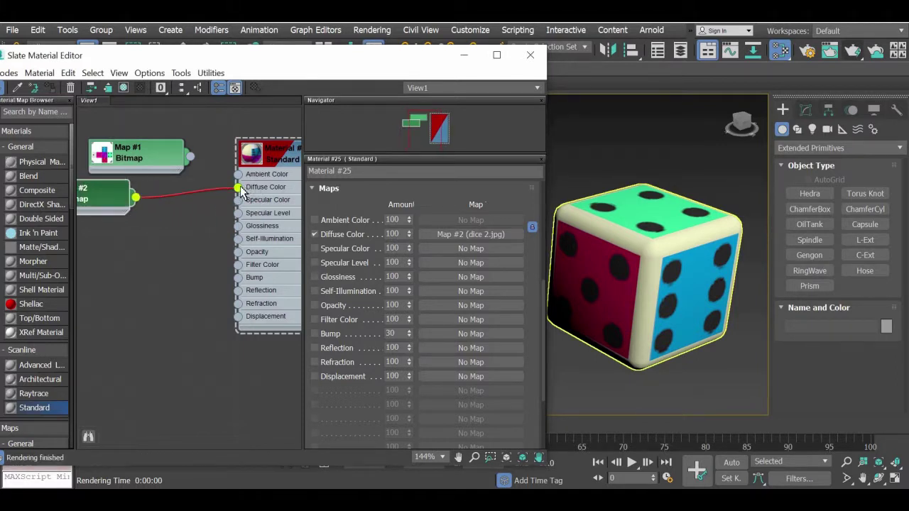
Step: Replace the Diffuse Color map with a new Bitmap using dice new.jpg and check the yellow one-dot face on the model
{"action": "left_click_drag", "start_coordinate": [237, 187], "coordinate": [167, 266]}
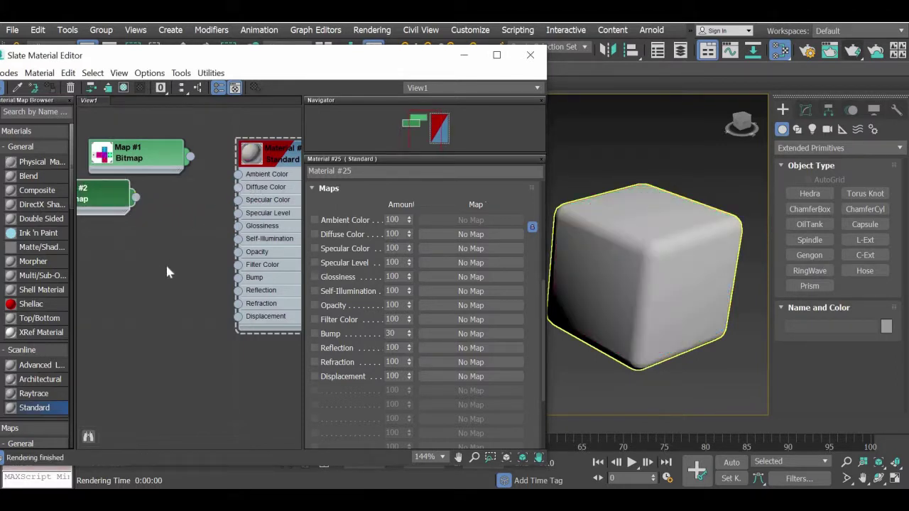
{"action": "mouse_move", "coordinate": [242, 272]}
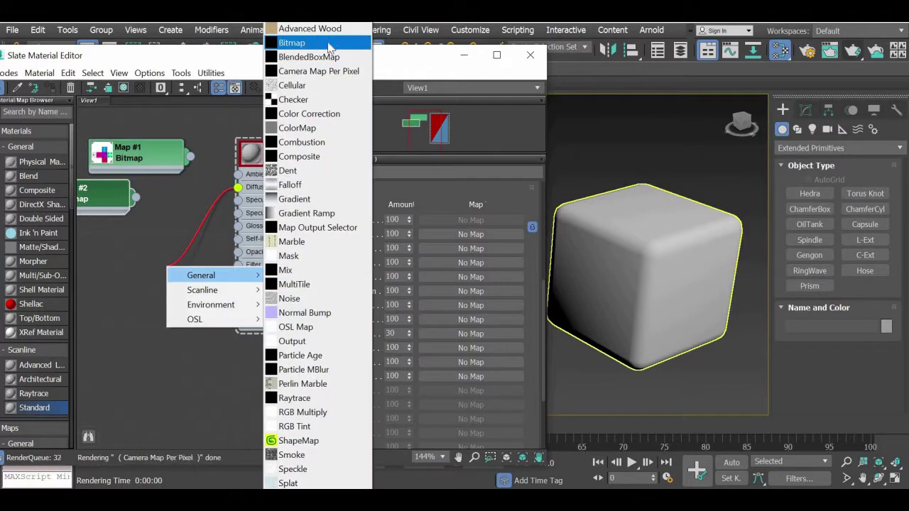
{"action": "left_click", "coordinate": [291, 41]}
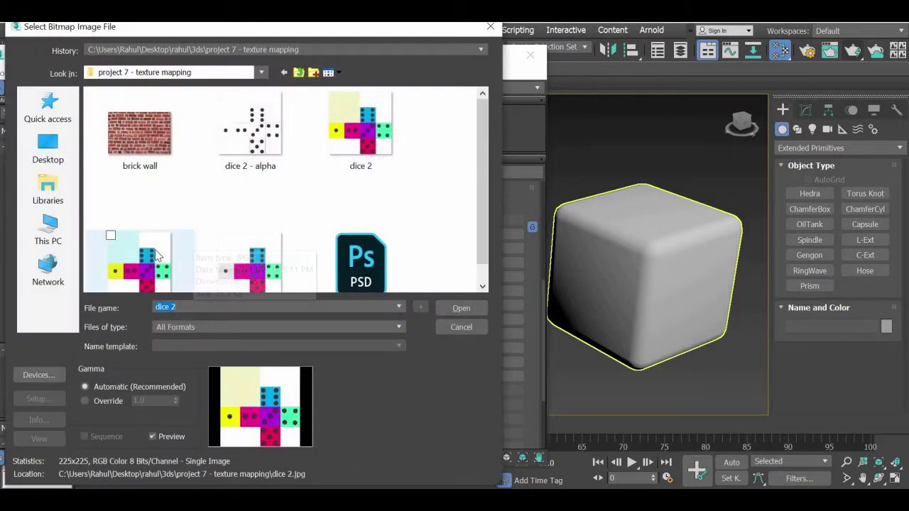
{"action": "left_click", "coordinate": [156, 251]}
{"action": "double_click", "coordinate": [155, 251]}
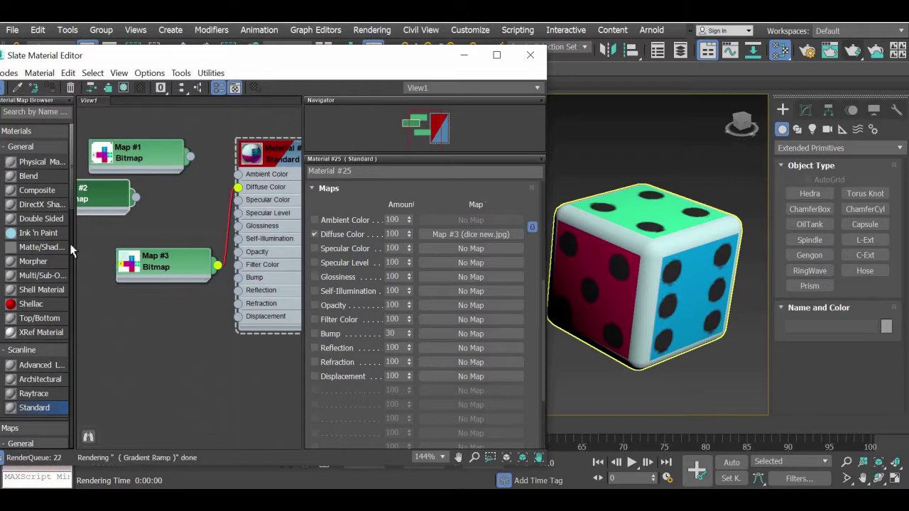
{"action": "left_click_drag", "start_coordinate": [156, 263], "coordinate": [94, 252]}
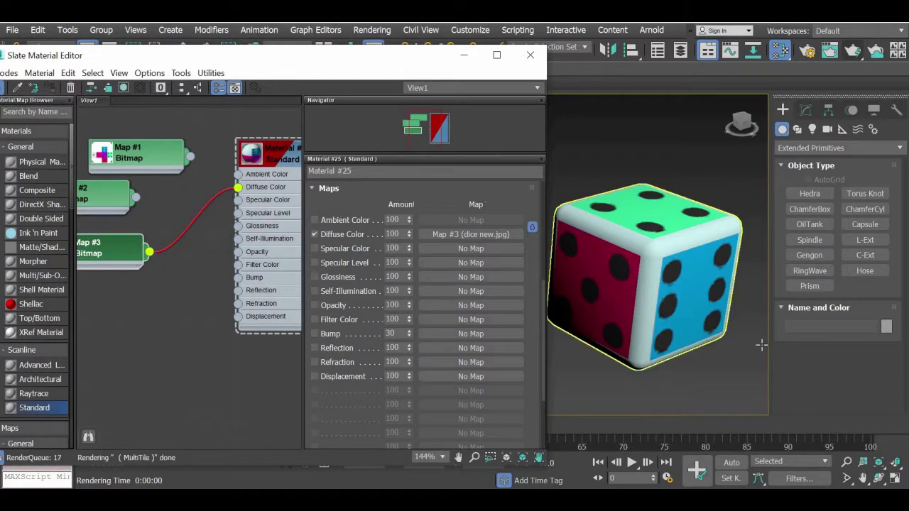
{"action": "middle_click_drag", "start_coordinate": [762, 345], "coordinate": [642, 319], "text": "alt"}
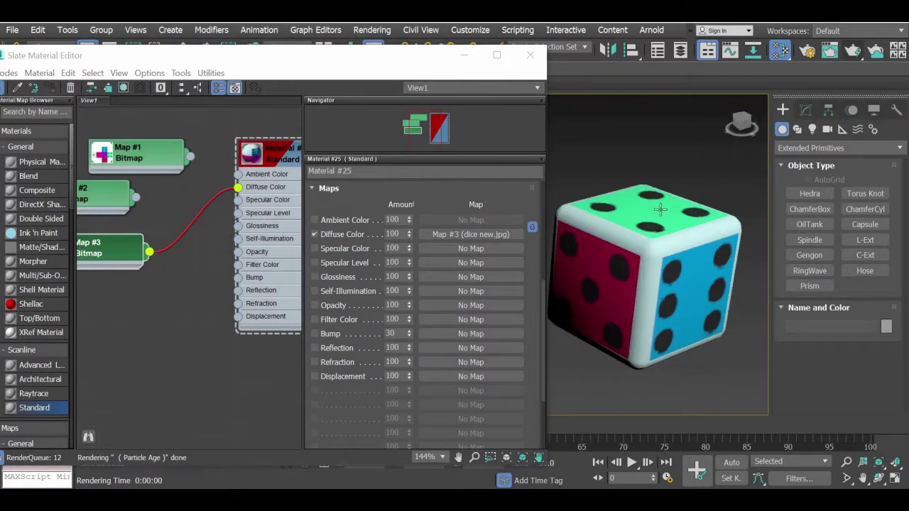
{"action": "scroll", "coordinate": [650, 320], "scroll_direction": "down", "scroll_amount": 5}
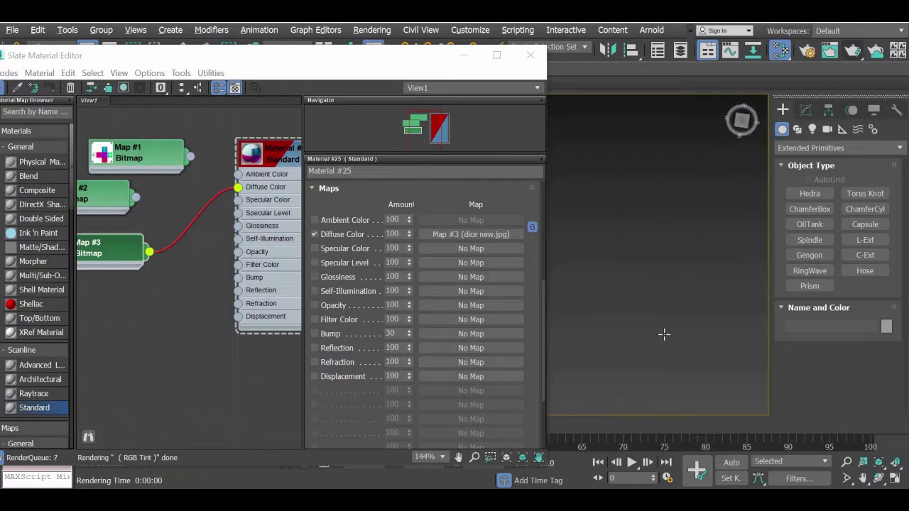
{"action": "middle_click_drag", "start_coordinate": [664, 334], "coordinate": [606, 250], "text": "alt"}
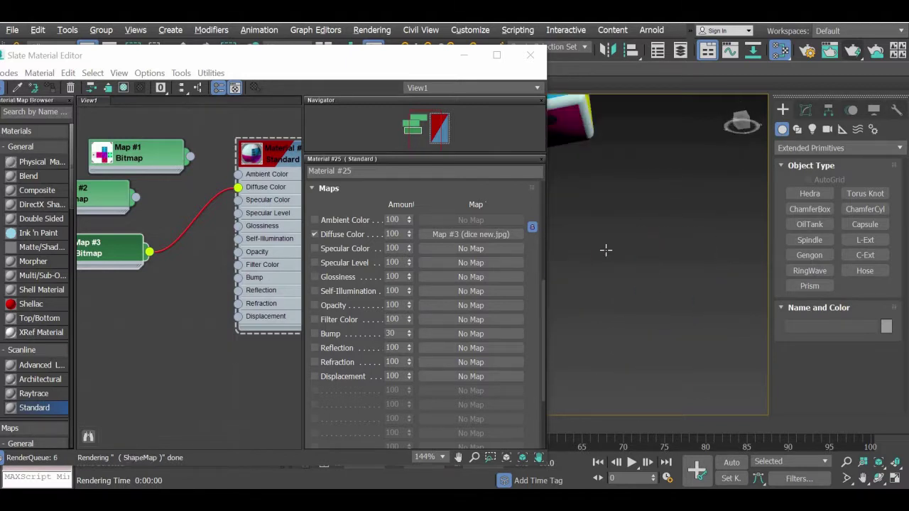
{"action": "left_click_drag", "start_coordinate": [419, 57], "coordinate": [248, 260]}
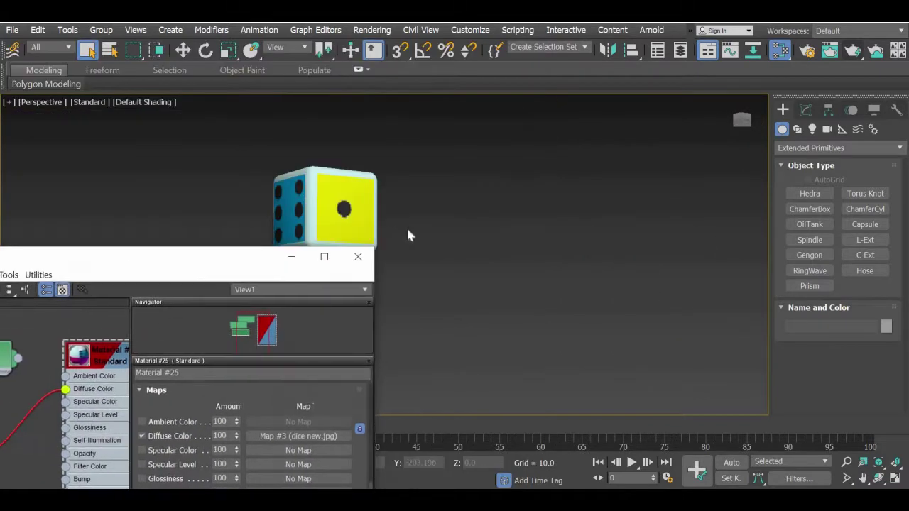
{"action": "middle_click_drag", "start_coordinate": [409, 234], "coordinate": [675, 250]}
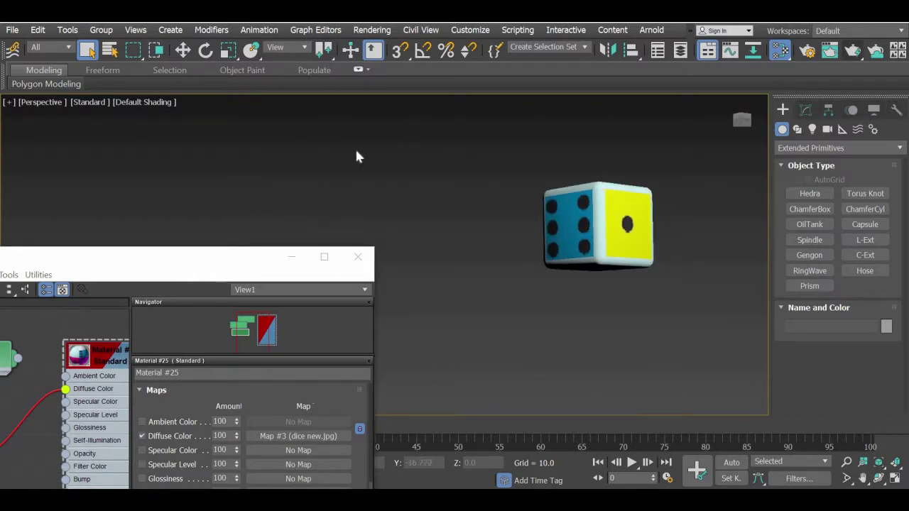
Step: Connect a Bitmap map using dice 2 - alpha.jpg to the material's Bump slot and close the Slate Material Editor
{"action": "left_click_drag", "start_coordinate": [213, 257], "coordinate": [404, 54]}
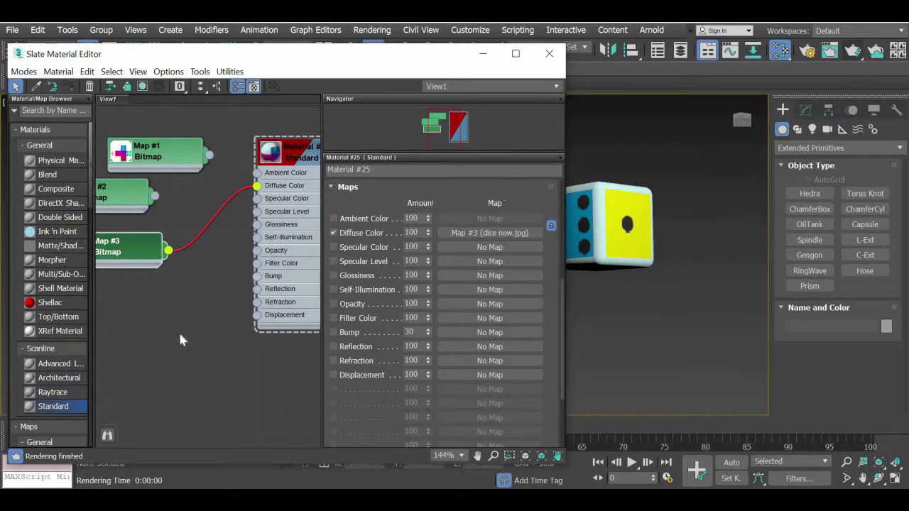
{"action": "left_click_drag", "start_coordinate": [256, 276], "coordinate": [171, 340]}
{"action": "mouse_move", "coordinate": [242, 349]}
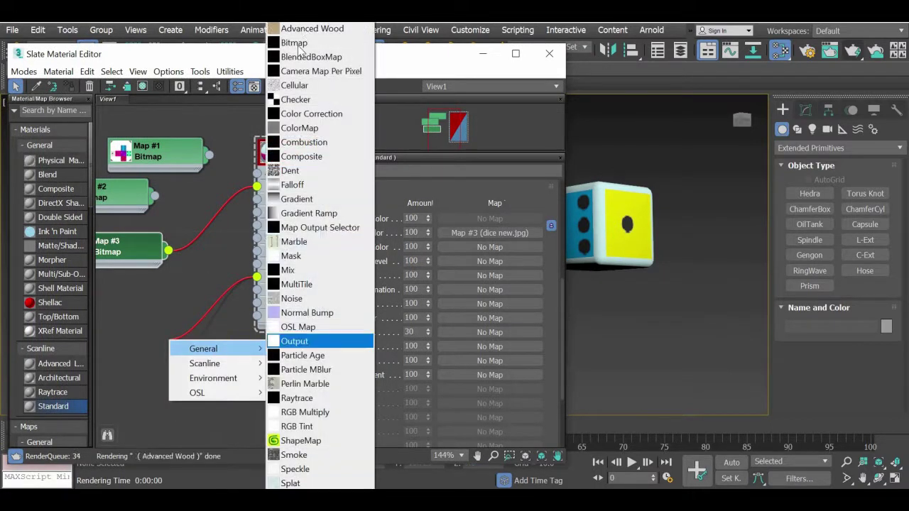
{"action": "left_click", "coordinate": [298, 44]}
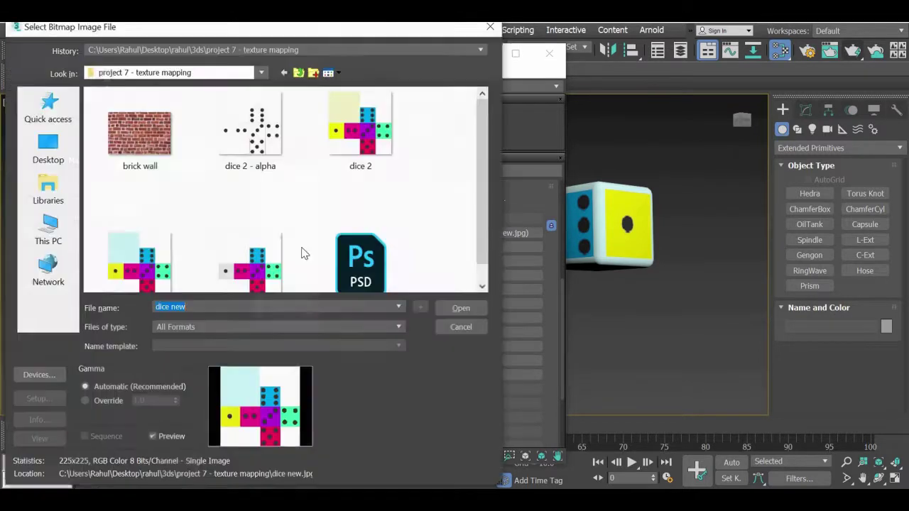
{"action": "double_click", "coordinate": [249, 125]}
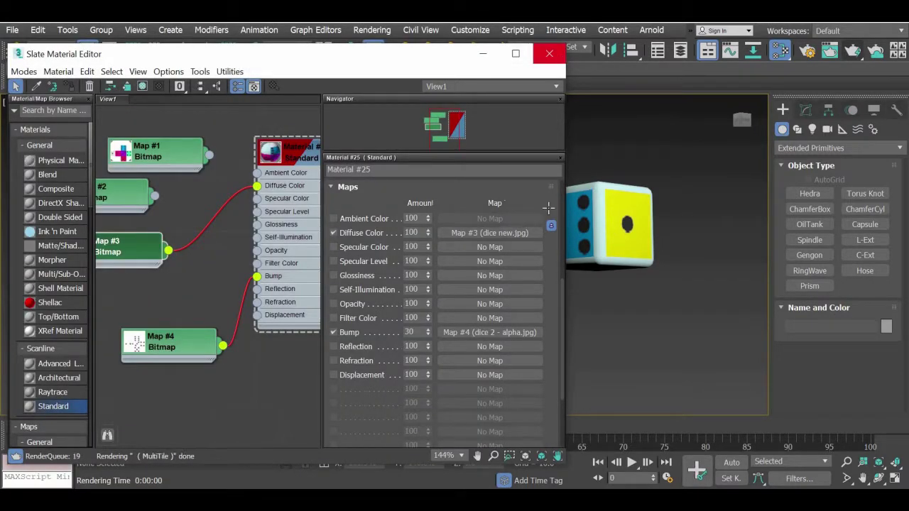
{"action": "left_click", "coordinate": [549, 53]}
Step: Render the Perspective view with the six-, one- and two-dot faces showing, examine the dots up close, and close the render
{"action": "key", "text": "z"}
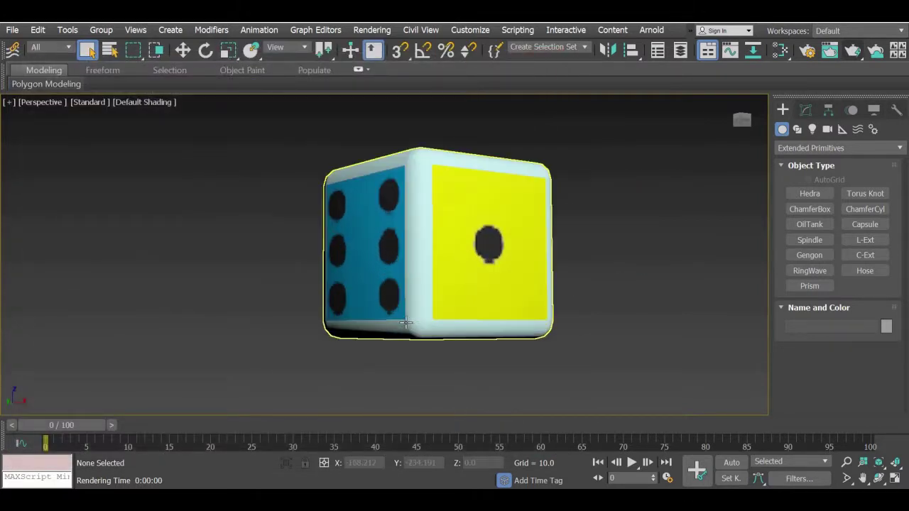
{"action": "middle_click_drag", "start_coordinate": [399, 305], "coordinate": [414, 304]}
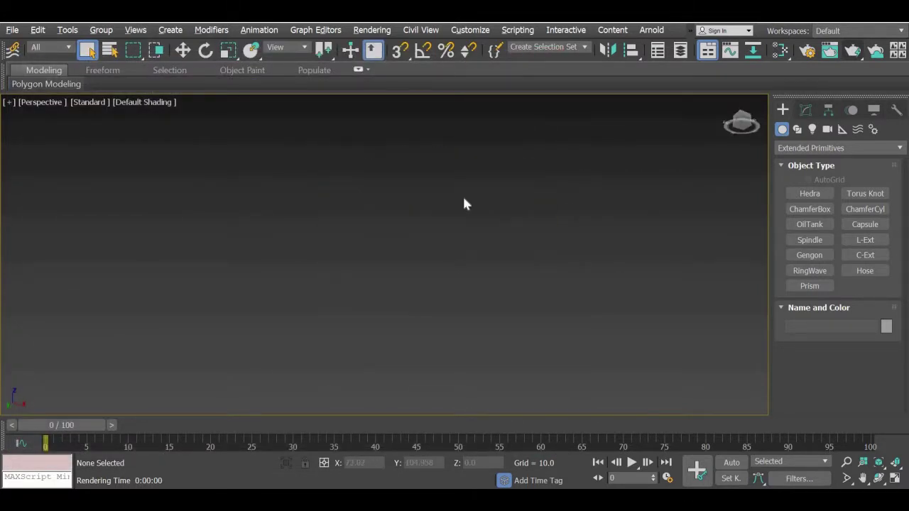
{"action": "middle_click_drag", "start_coordinate": [458, 213], "coordinate": [439, 359]}
{"action": "middle_click_drag", "start_coordinate": [437, 103], "coordinate": [432, 268]}
{"action": "left_click", "coordinate": [419, 268]}
{"action": "middle_click_drag", "start_coordinate": [397, 292], "coordinate": [398, 300]}
{"action": "middle_click_drag", "start_coordinate": [407, 206], "coordinate": [906, 107]}
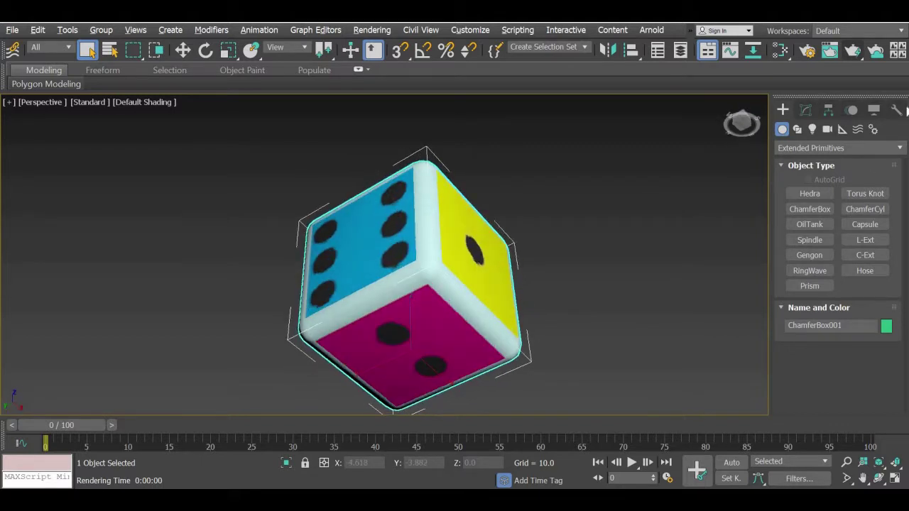
{"action": "left_click", "coordinate": [854, 52]}
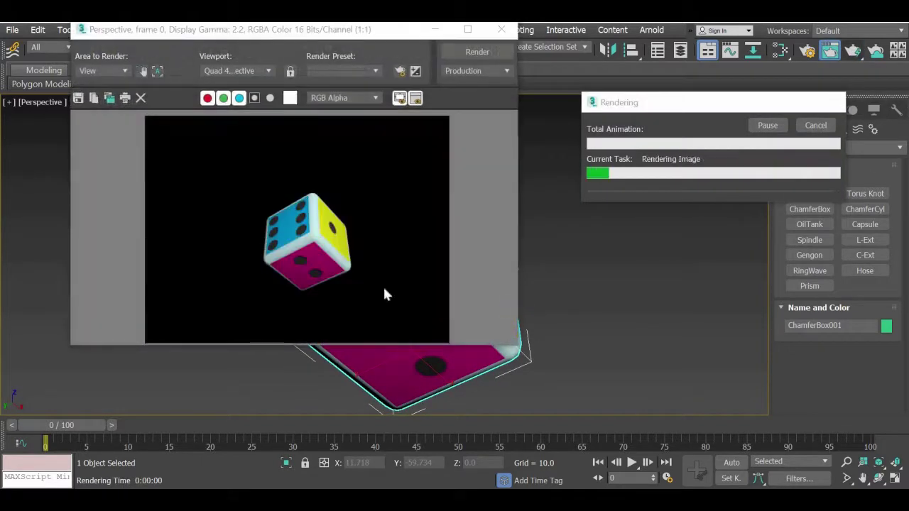
{"action": "scroll", "coordinate": [335, 269], "scroll_direction": "up", "scroll_amount": 3}
{"action": "scroll", "coordinate": [335, 269], "scroll_direction": "down", "scroll_amount": 2}
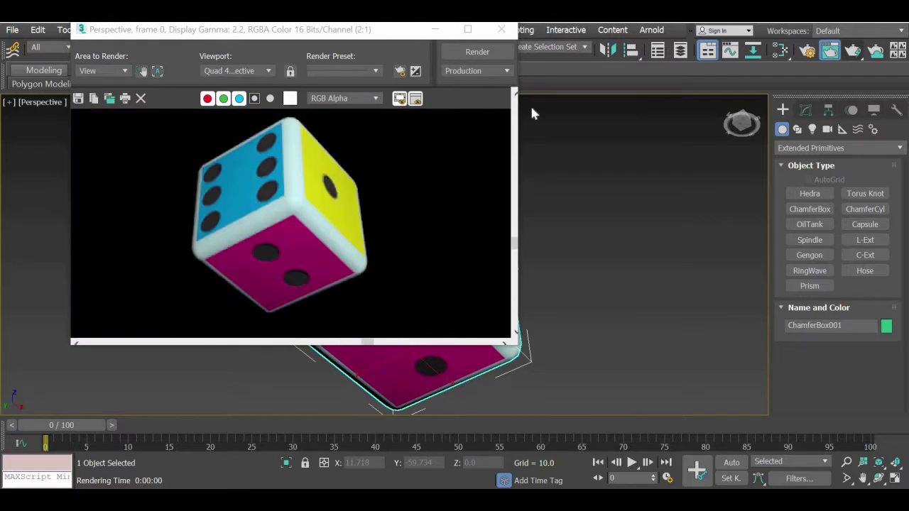
{"action": "left_click", "coordinate": [501, 30]}
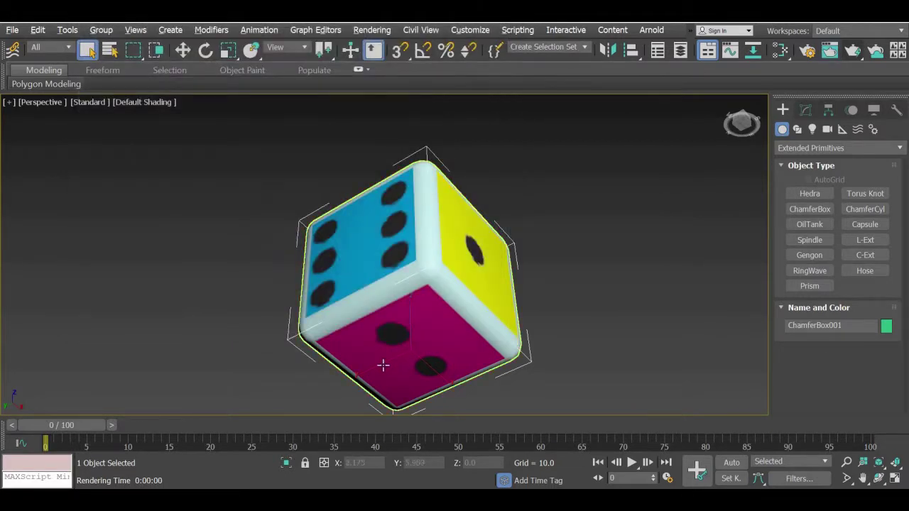
Step: Set the Bump amount of the dice material to 100 and close the Slate Material Editor
{"action": "key", "text": "m"}
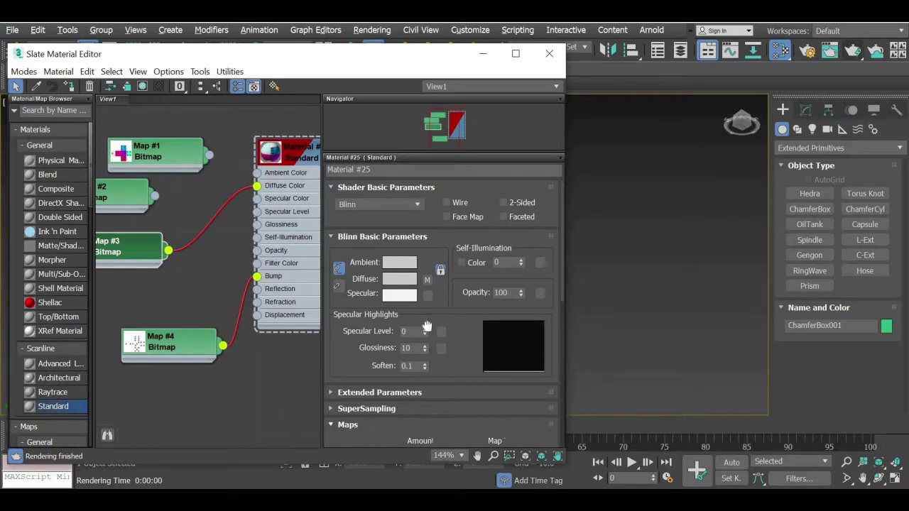
{"action": "scroll", "coordinate": [426, 326], "scroll_direction": "down", "scroll_amount": 5}
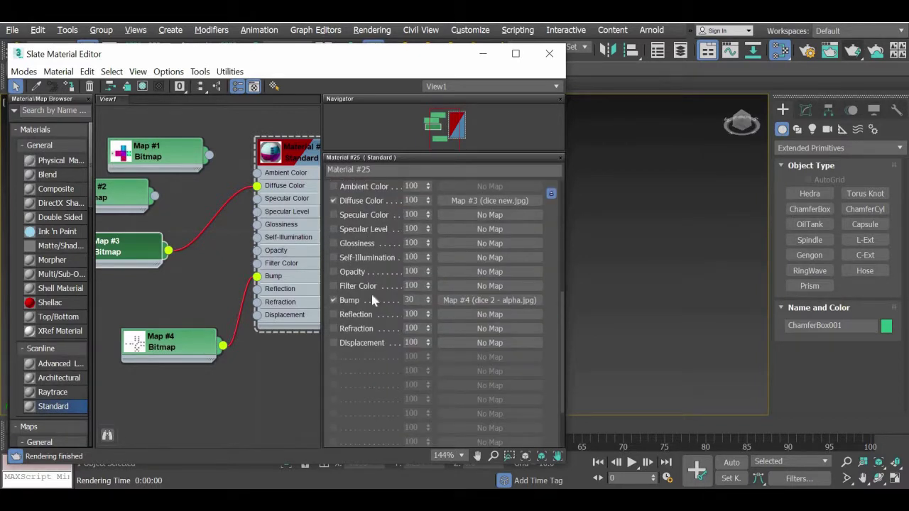
{"action": "double_click", "coordinate": [410, 300]}
{"action": "type", "text": "100"}
{"action": "left_click", "coordinate": [549, 54]}
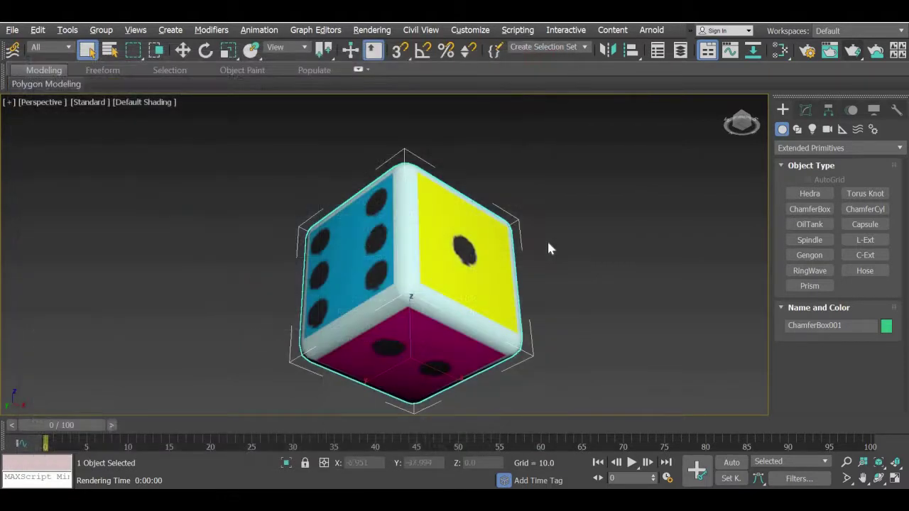
Step: Render the Perspective view, examine the dots' indentation on the six-, one- and two-dot faces, and close the render
{"action": "right_click", "coordinate": [546, 238]}
{"action": "left_click", "coordinate": [854, 53]}
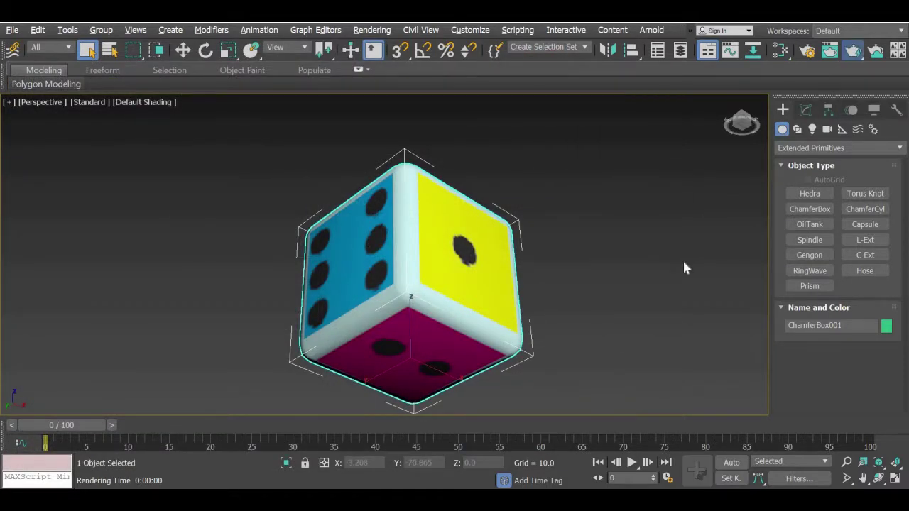
{"action": "scroll", "coordinate": [259, 284], "scroll_direction": "up", "scroll_amount": 3}
{"action": "scroll", "coordinate": [260, 284], "scroll_direction": "down", "scroll_amount": 2}
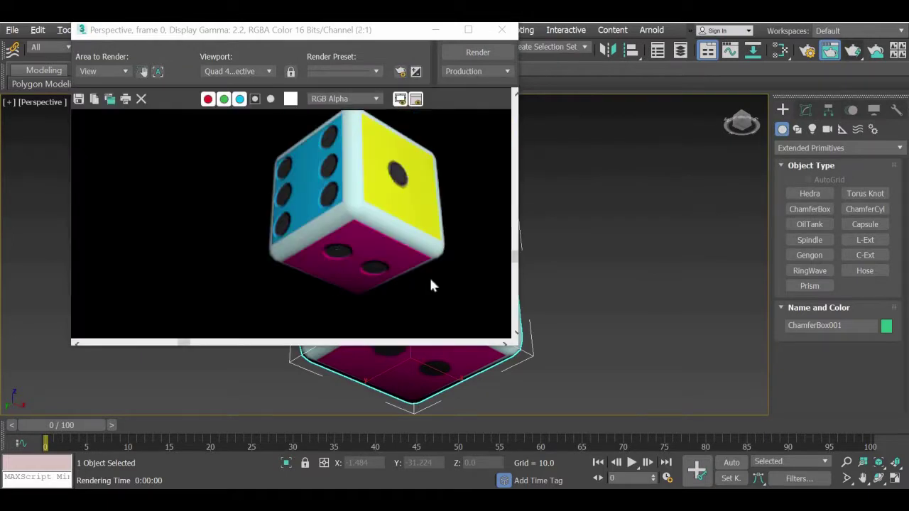
{"action": "middle_click_drag", "start_coordinate": [378, 253], "coordinate": [311, 272]}
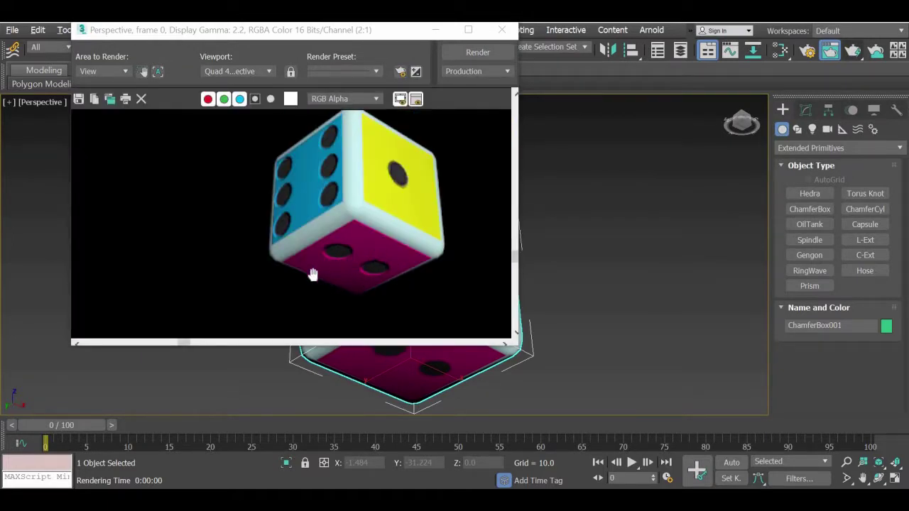
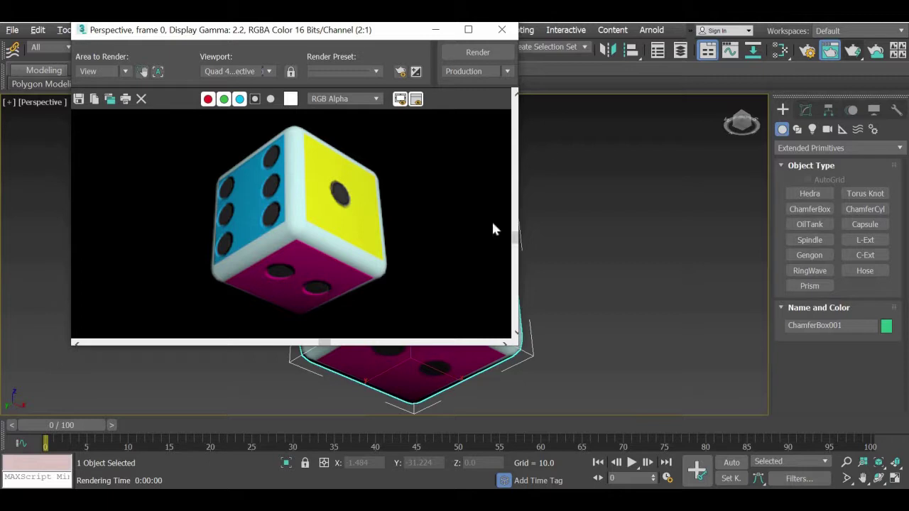
{"action": "left_click", "coordinate": [503, 32]}
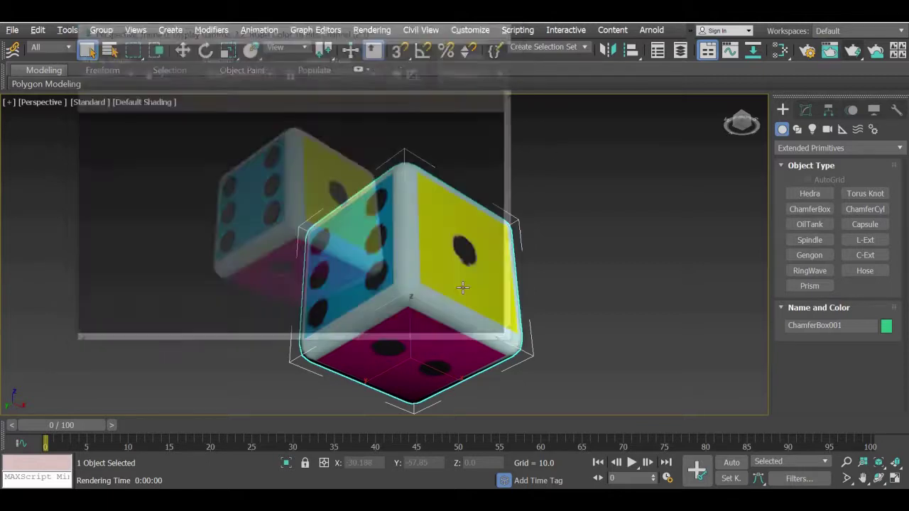
Step: Raise the dice material's Bump amount to 500 and close the Slate Material Editor
{"action": "key", "text": "m"}
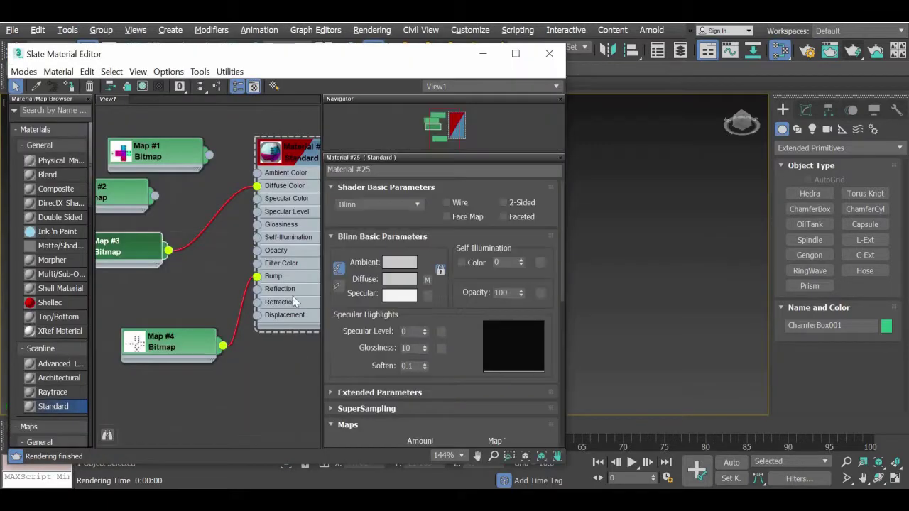
{"action": "left_click_drag", "start_coordinate": [372, 435], "coordinate": [385, 183]}
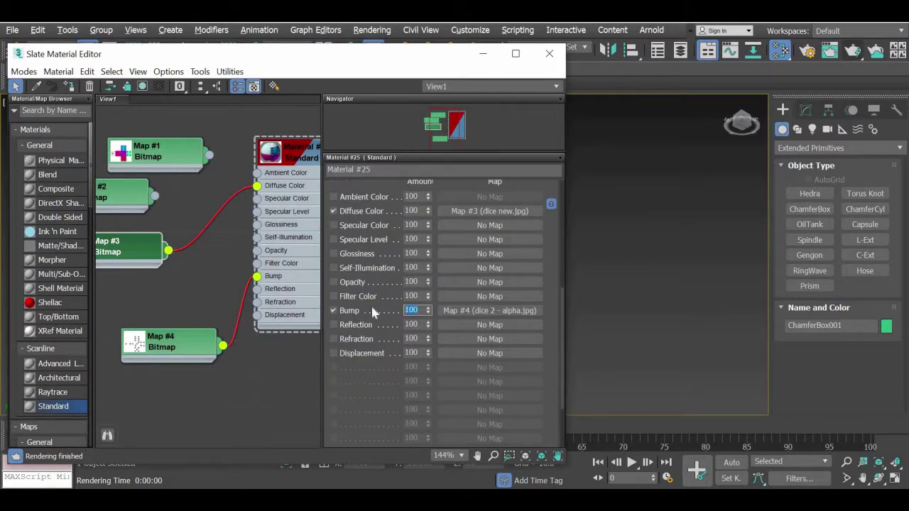
{"action": "type", "text": "5"}
{"action": "left_click", "coordinate": [667, 264]}
{"action": "left_click", "coordinate": [549, 53]}
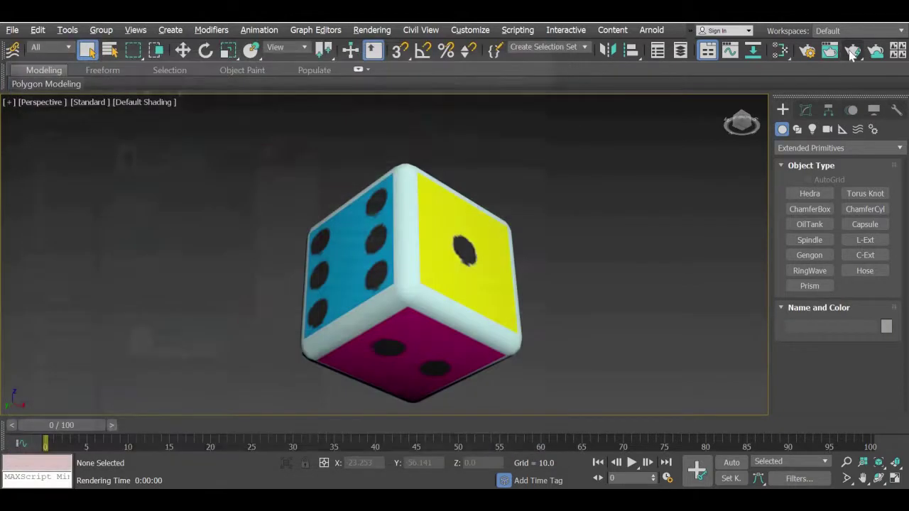
Step: Render the dice with the stronger bump, examine the dot edges on the magenta face up close, and close the render
{"action": "left_click", "coordinate": [852, 51]}
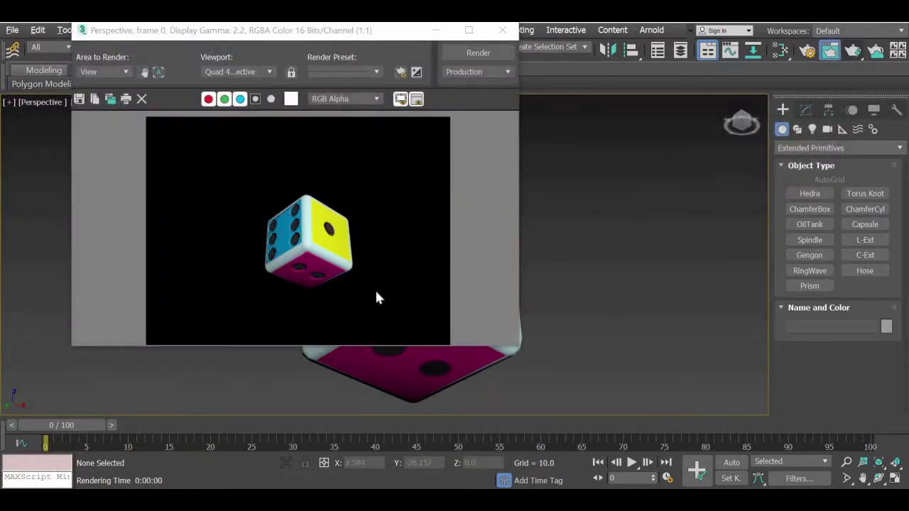
{"action": "scroll", "coordinate": [376, 297], "scroll_direction": "up", "scroll_amount": 1}
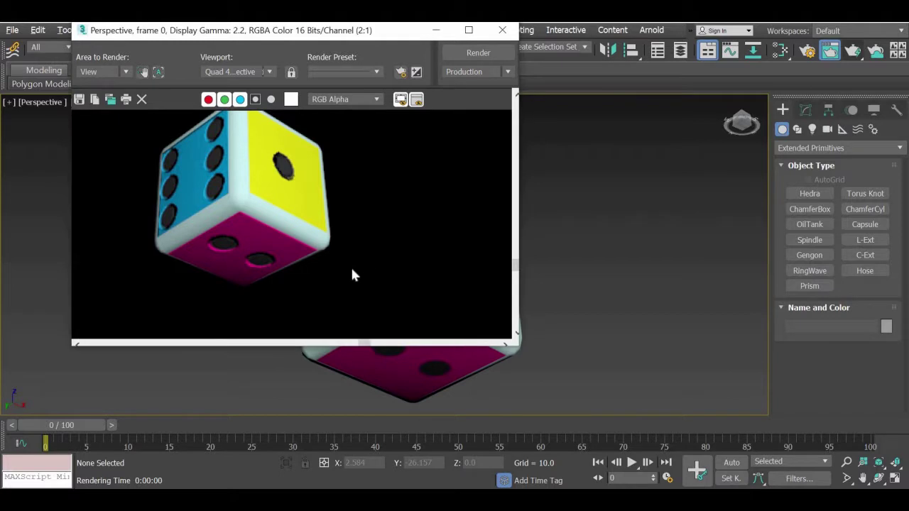
{"action": "scroll", "coordinate": [353, 275], "scroll_direction": "up", "scroll_amount": 2}
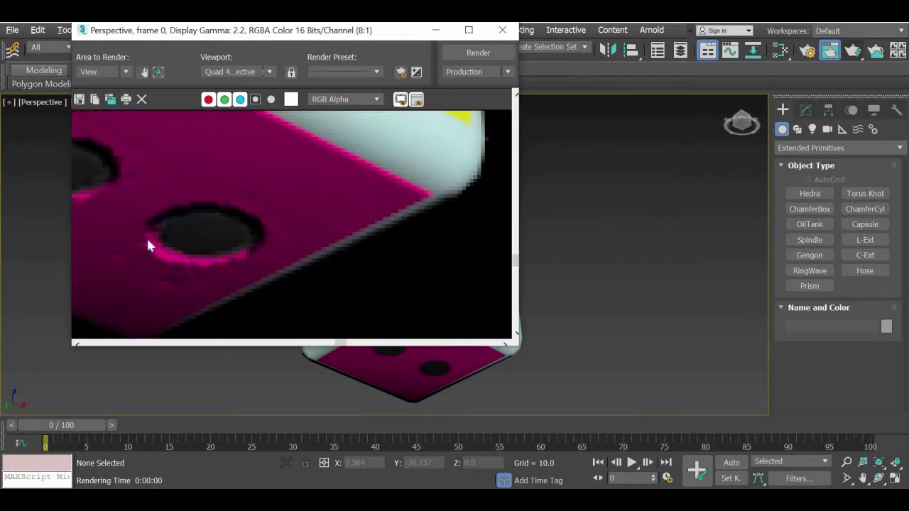
{"action": "scroll", "coordinate": [146, 246], "scroll_direction": "down", "scroll_amount": 2}
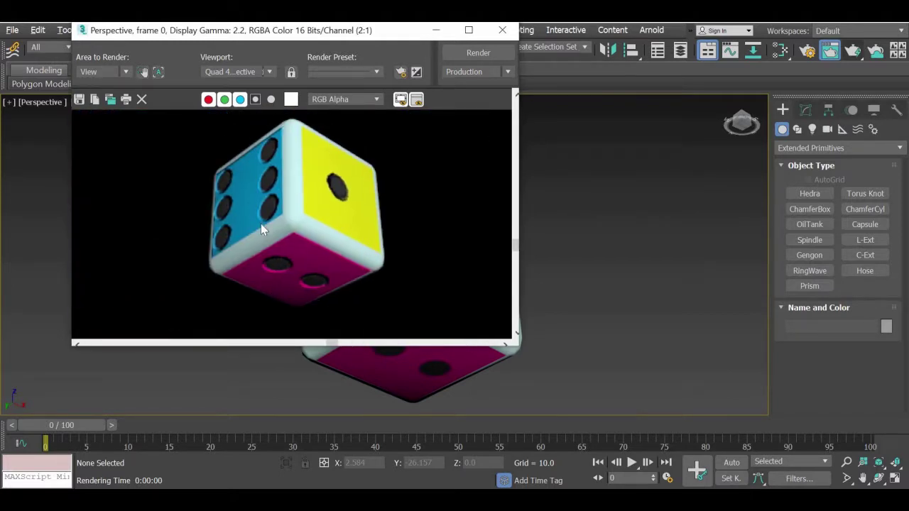
{"action": "scroll", "coordinate": [261, 224], "scroll_direction": "up", "scroll_amount": 1}
{"action": "scroll", "coordinate": [258, 224], "scroll_direction": "down", "scroll_amount": 1}
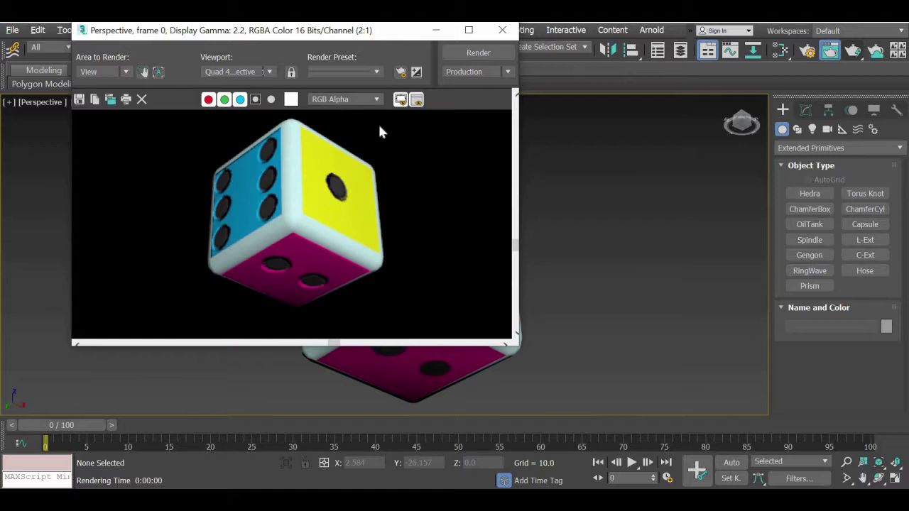
{"action": "left_click", "coordinate": [502, 30]}
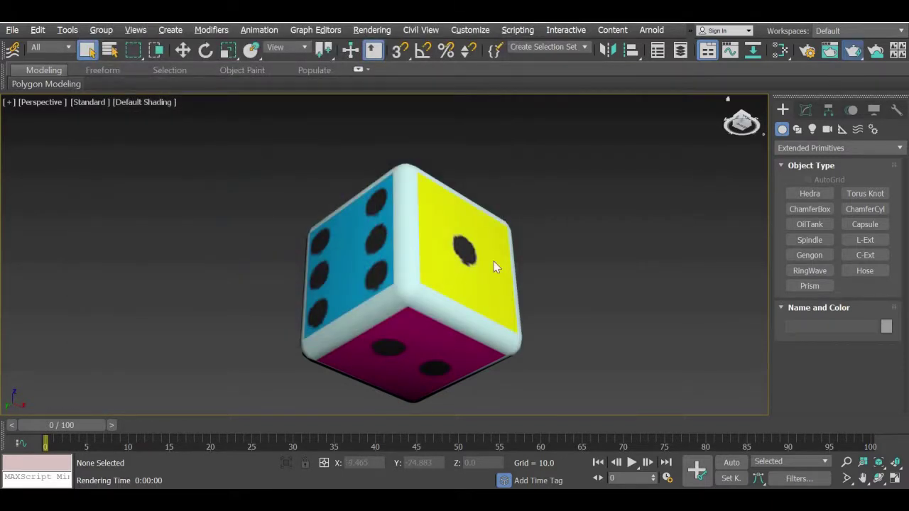
{"action": "key", "text": "shift+q"}
{"action": "left_click", "coordinate": [502, 30]}
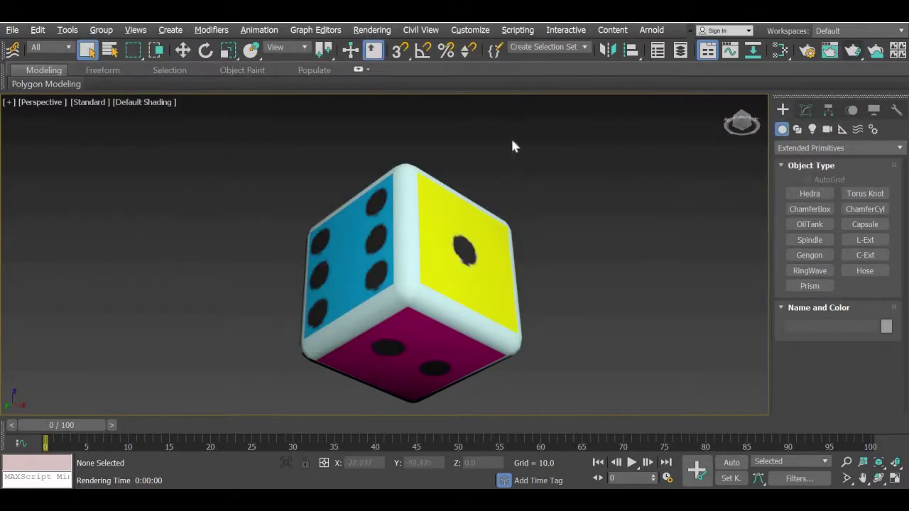
Step: Set the Bump amount to 200 for the dice 2 - alpha.jpg map and close the Slate Material Editor
{"action": "key", "text": "m"}
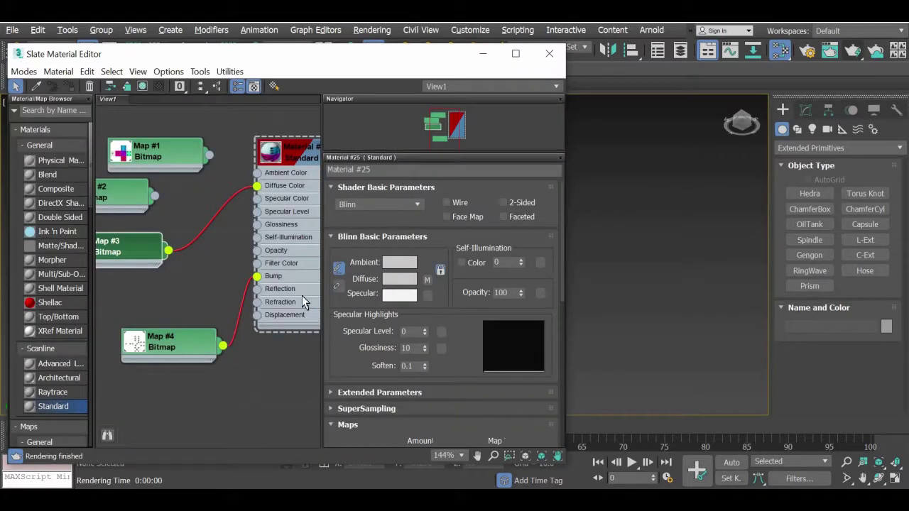
{"action": "scroll", "coordinate": [401, 213], "scroll_direction": "down", "scroll_amount": 5}
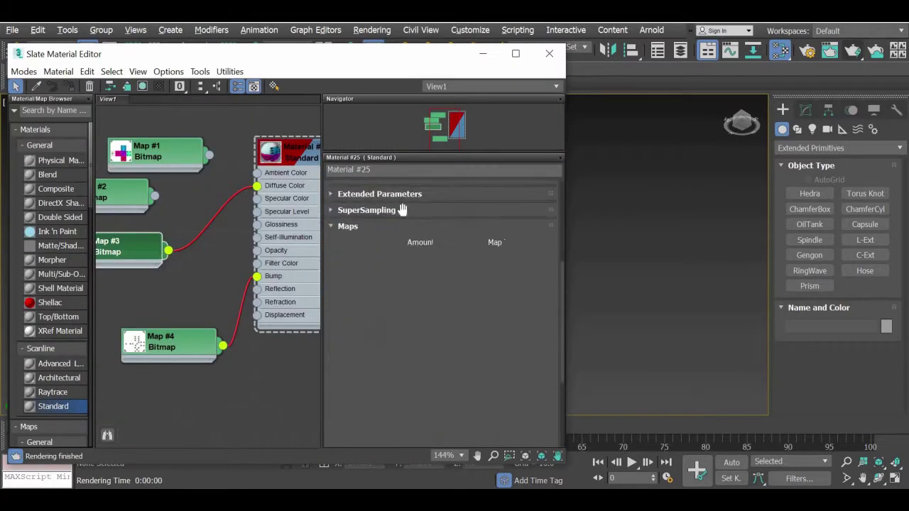
{"action": "left_click", "coordinate": [348, 225]}
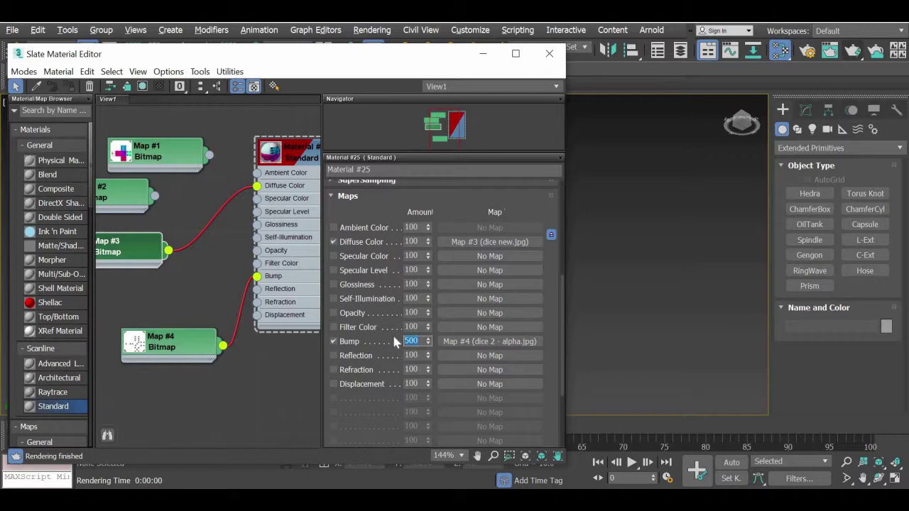
{"action": "type", "text": "200"}
{"action": "key", "text": "Return"}
{"action": "left_click", "coordinate": [550, 56]}
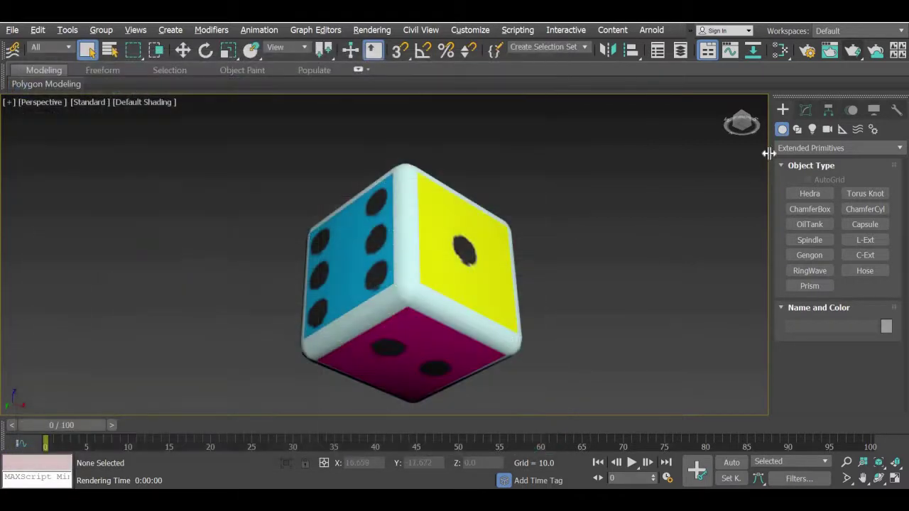
Step: Render the Perspective view again to check the dots at the reduced bump strength, and close the render
{"action": "left_click", "coordinate": [854, 51]}
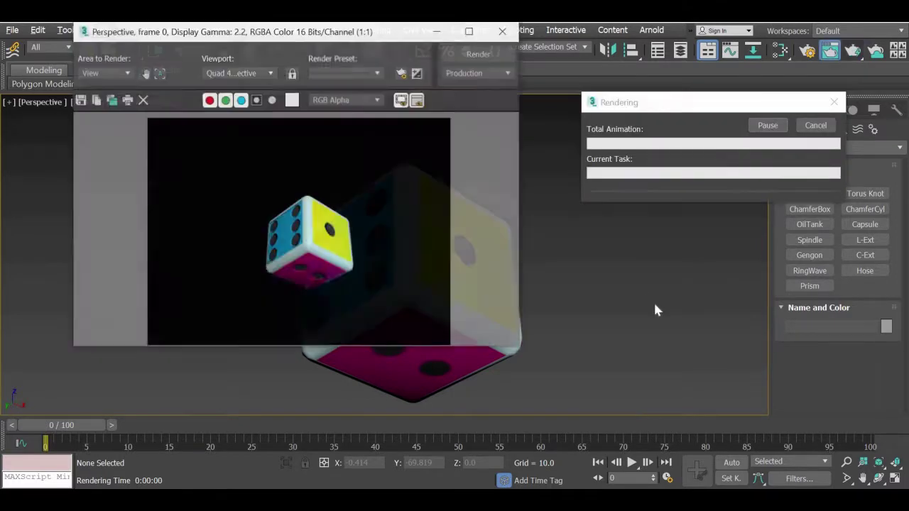
{"action": "scroll", "coordinate": [367, 299], "scroll_direction": "up", "scroll_amount": 2}
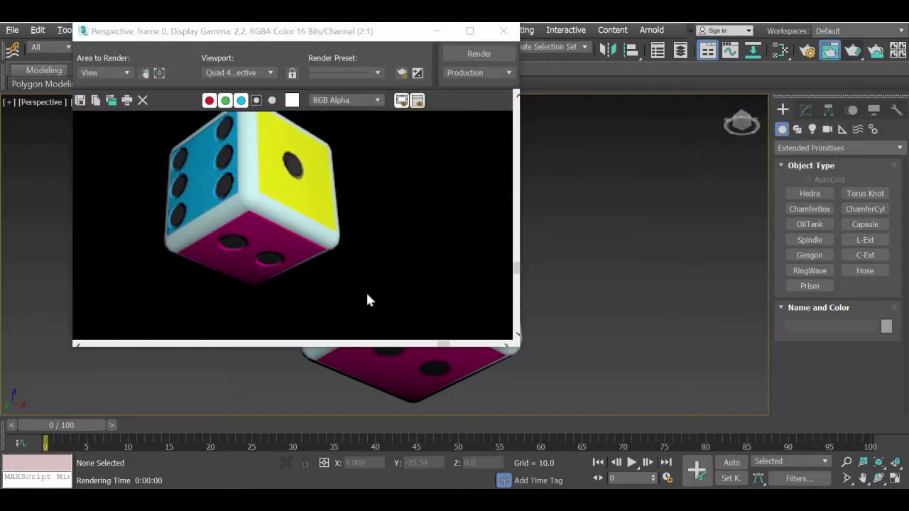
{"action": "left_click", "coordinate": [503, 32]}
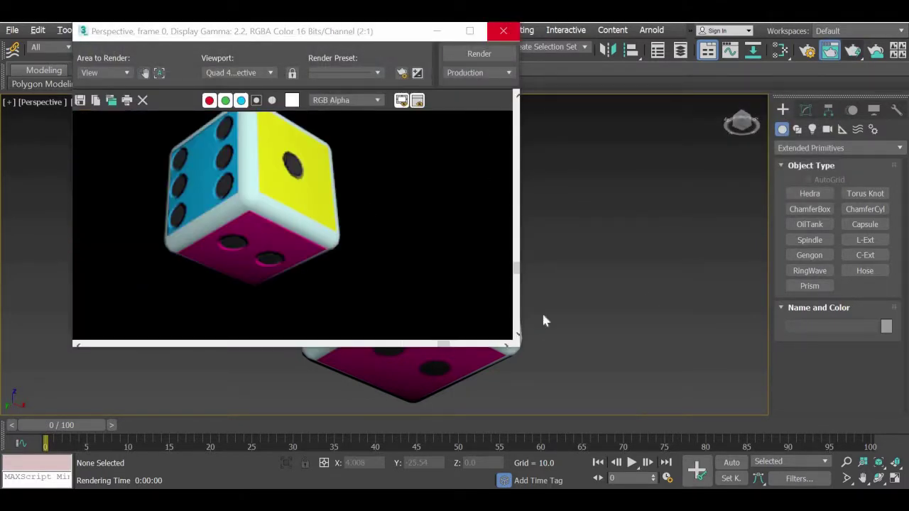
Step: Select the dice and inspect its textured faces from above, from the sides and from below in the Perspective view
{"action": "left_click", "coordinate": [404, 274]}
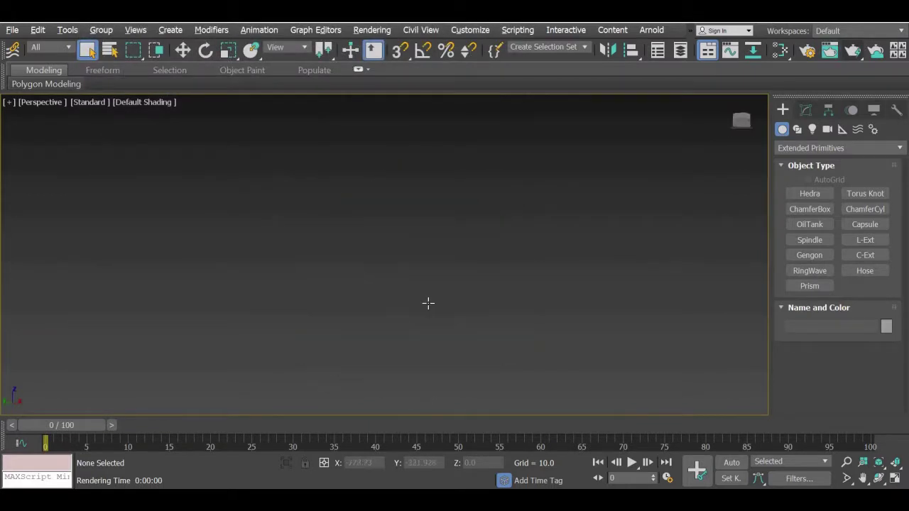
{"action": "left_click", "coordinate": [433, 330]}
{"action": "middle_click_drag", "start_coordinate": [433, 330], "coordinate": [340, 332], "text": "alt"}
{"action": "middle_click_drag", "start_coordinate": [419, 314], "coordinate": [518, 306], "text": "alt"}
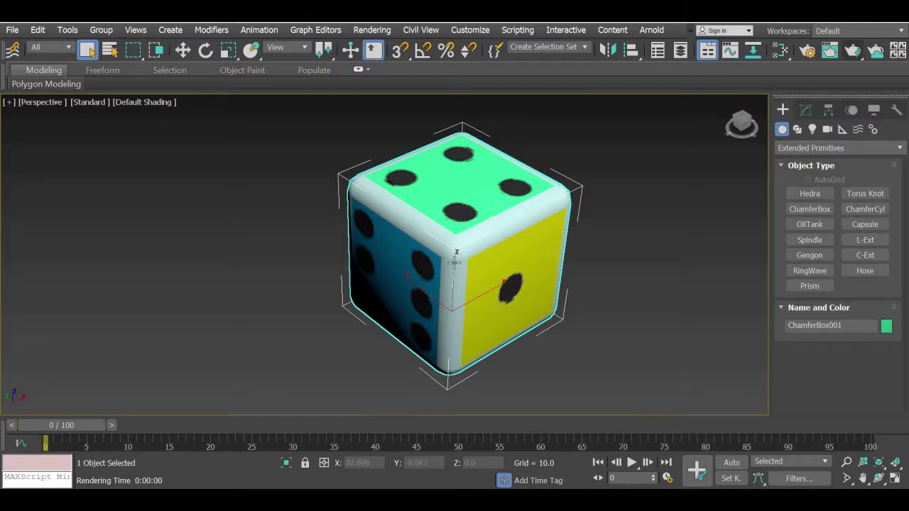
{"action": "middle_click_drag", "start_coordinate": [454, 263], "coordinate": [525, 286], "text": "alt"}
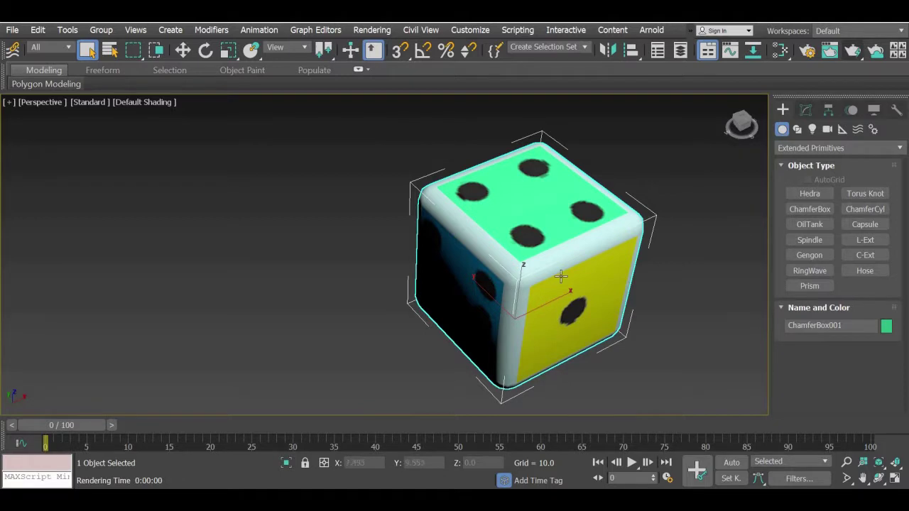
{"action": "middle_click_drag", "start_coordinate": [561, 276], "coordinate": [550, 224], "text": "alt"}
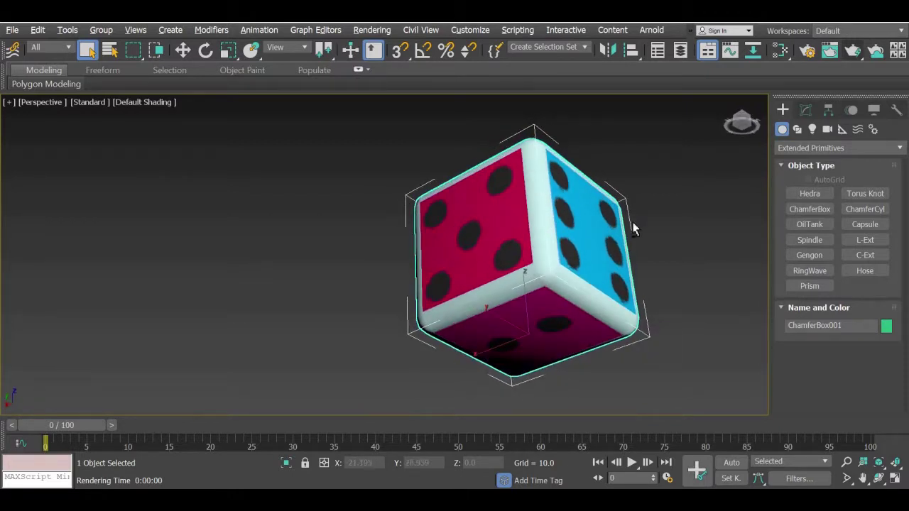